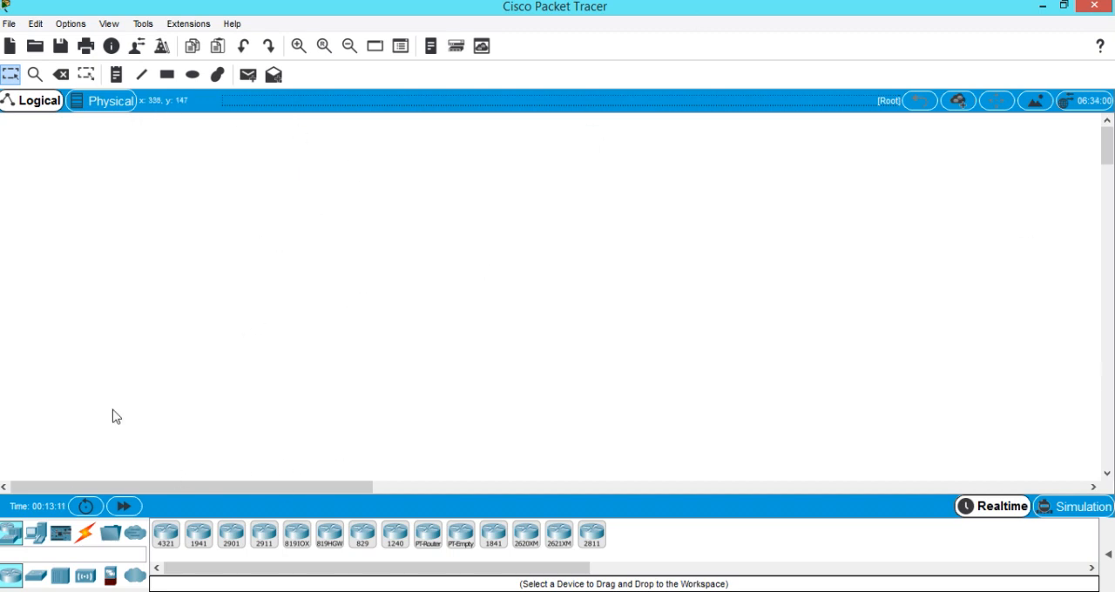
Place four generic PCs in the workspace, two stacked on one side and two aligned opposite them.
left_click(37, 537)
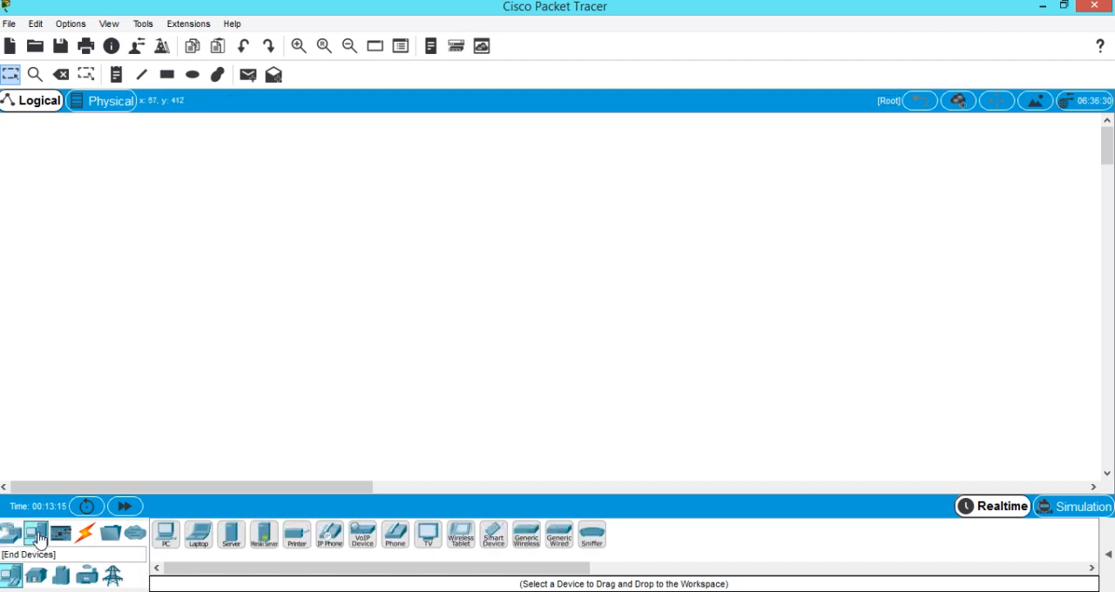
left_click(164, 537)
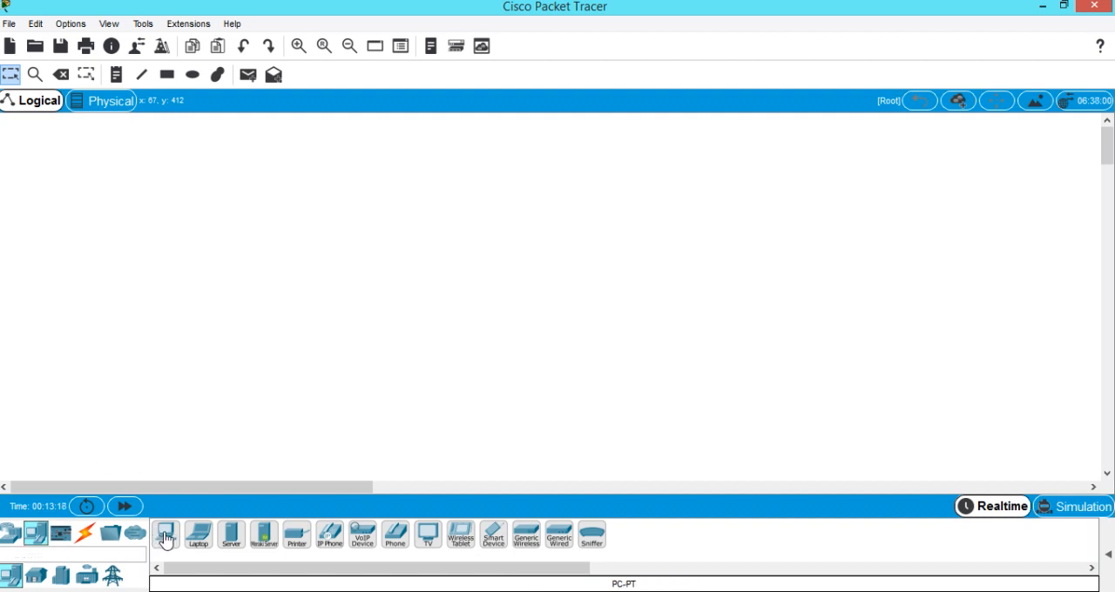
left_click(209, 201)
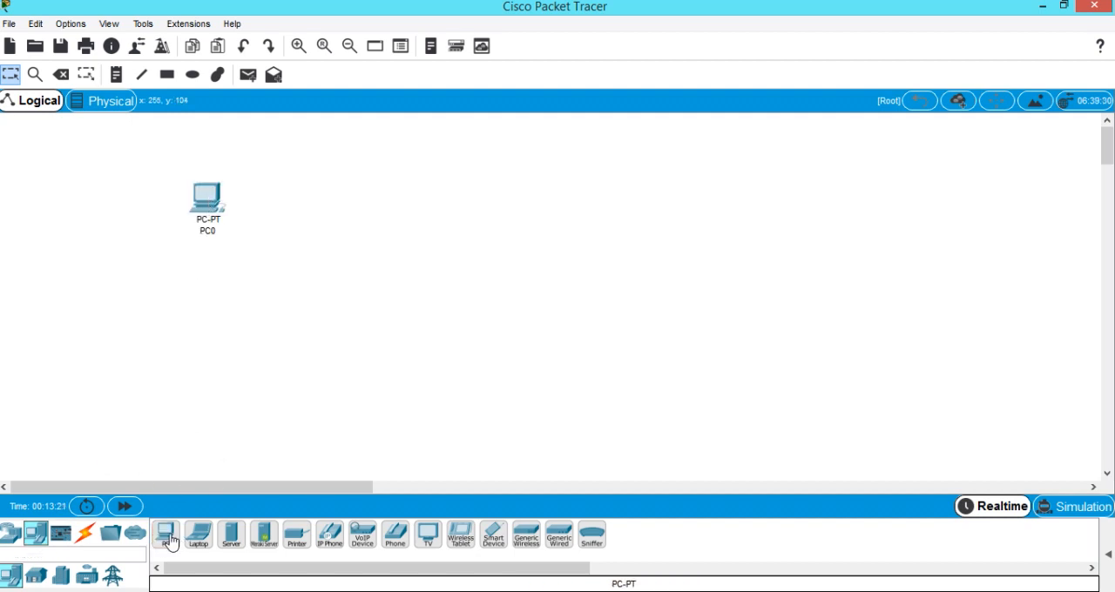
left_click_drag(169, 540, 210, 323)
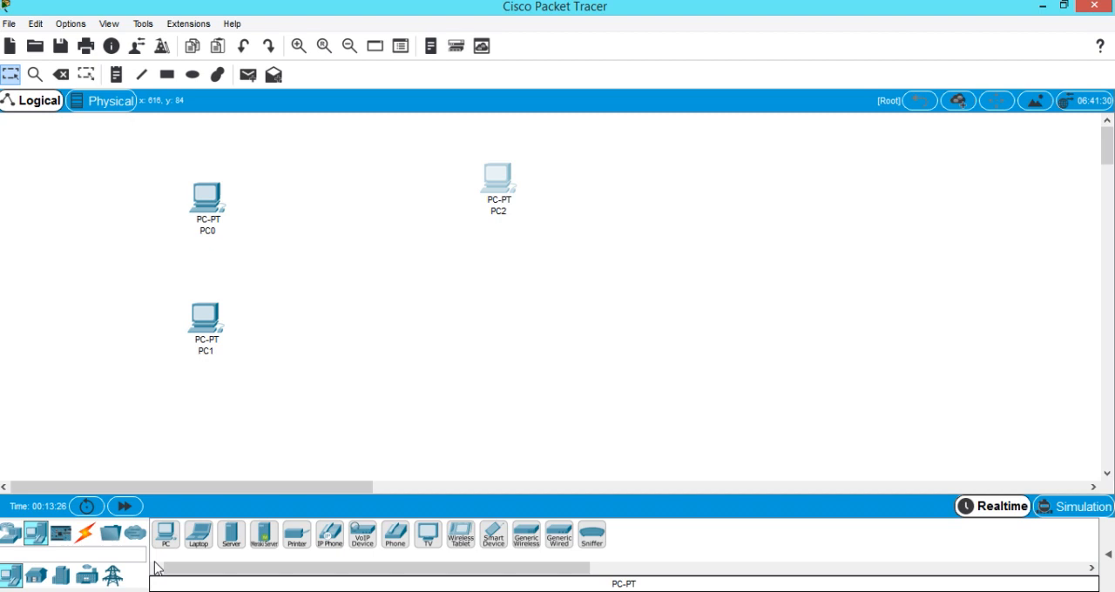
left_click(498, 324)
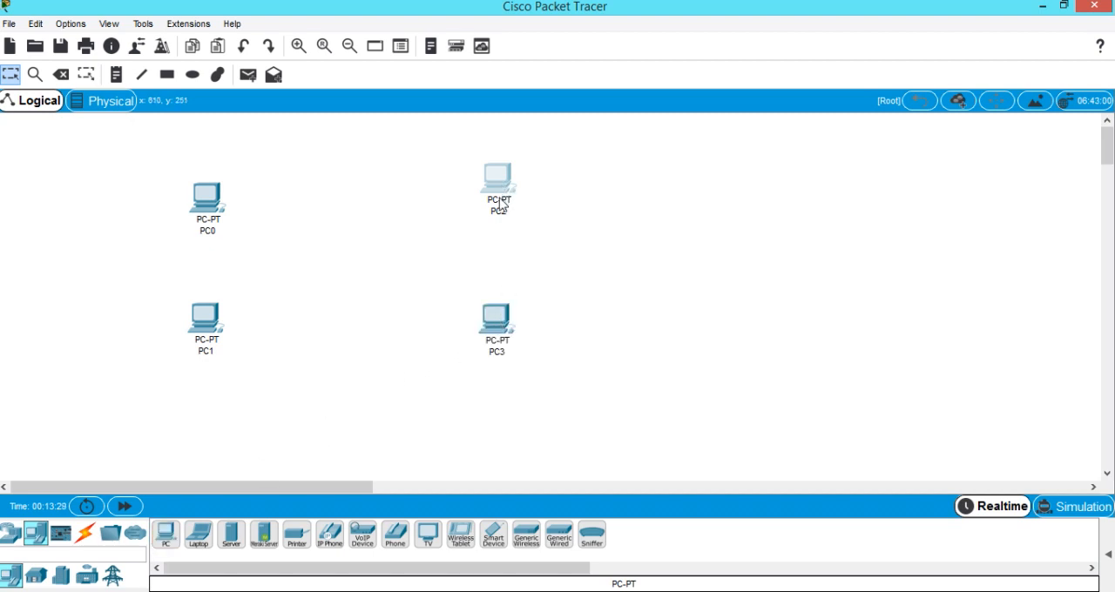
left_click_drag(502, 203, 501, 221)
Add two 2960 switches between the PC columns, one beside each pair of PCs.
left_click(11, 534)
left_click(37, 582)
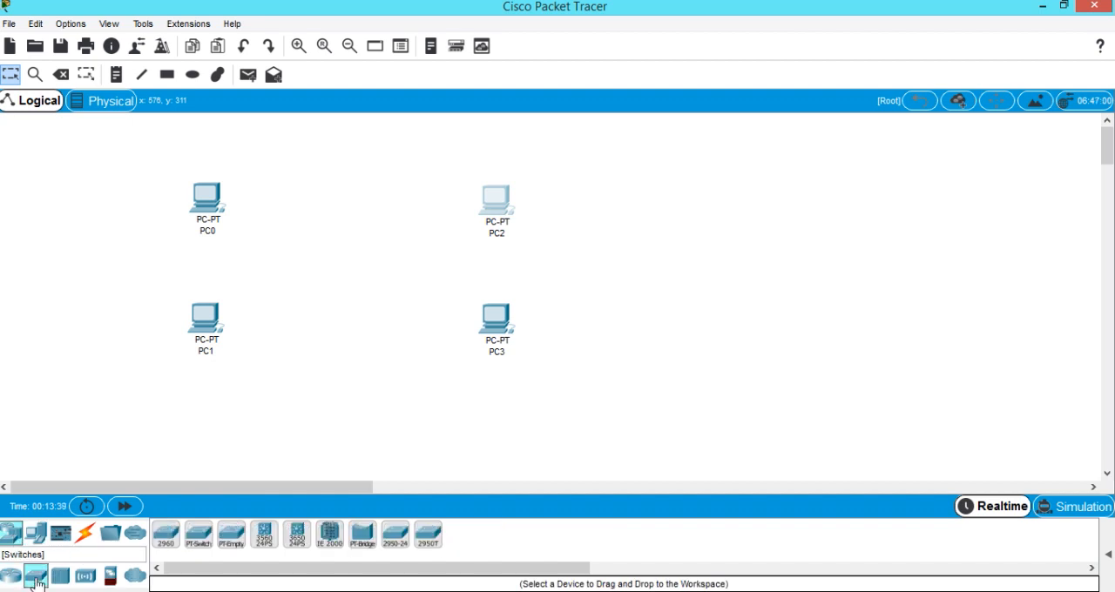
left_click_drag(254, 362, 255, 259)
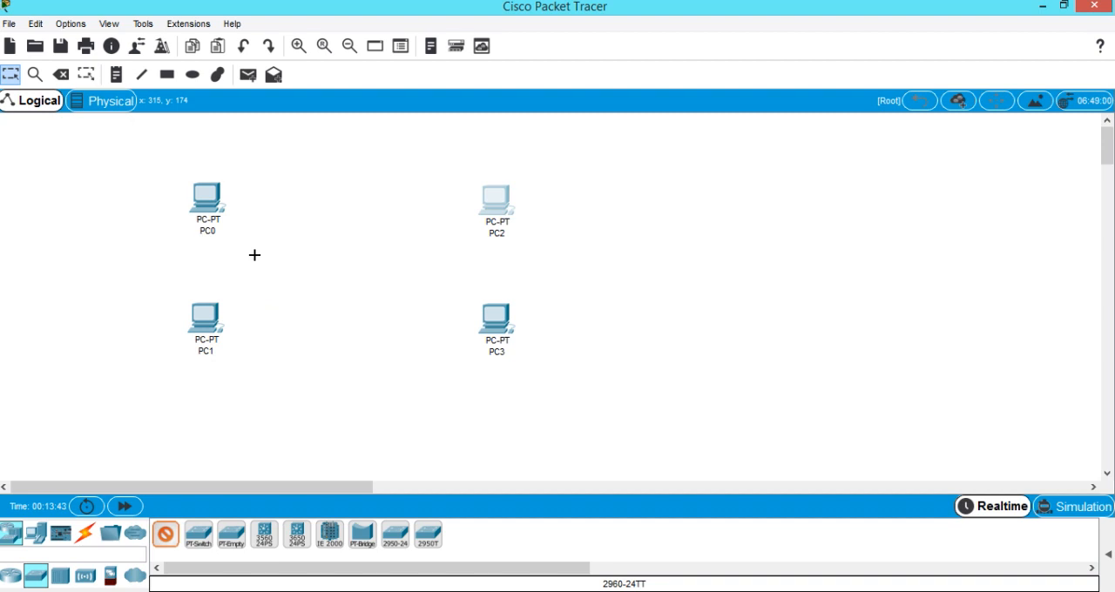
left_click(259, 260)
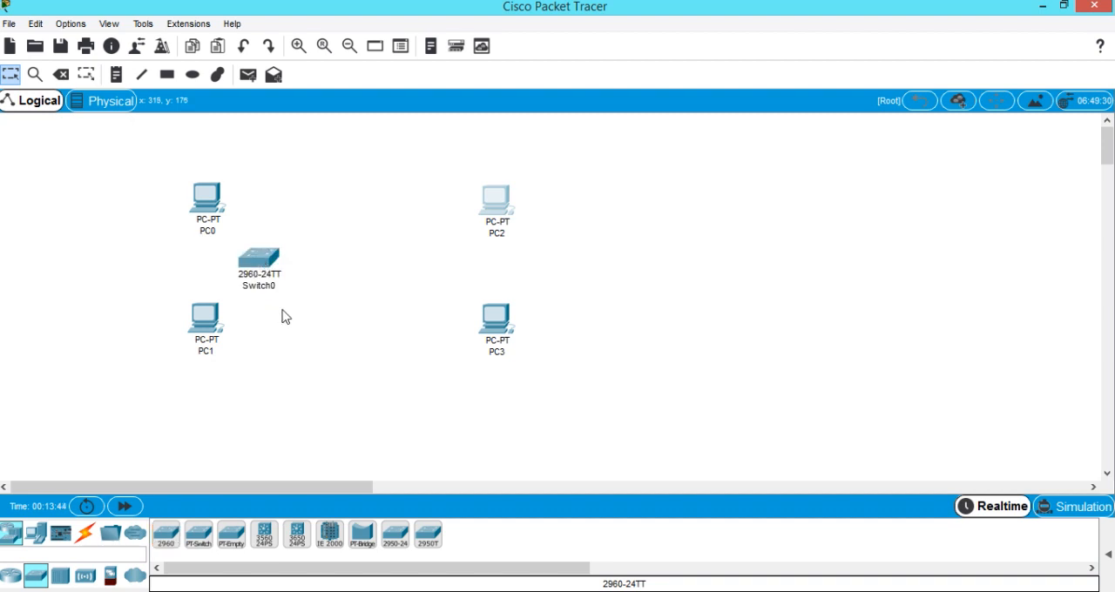
left_click_drag(162, 542, 423, 259)
left_click(423, 260)
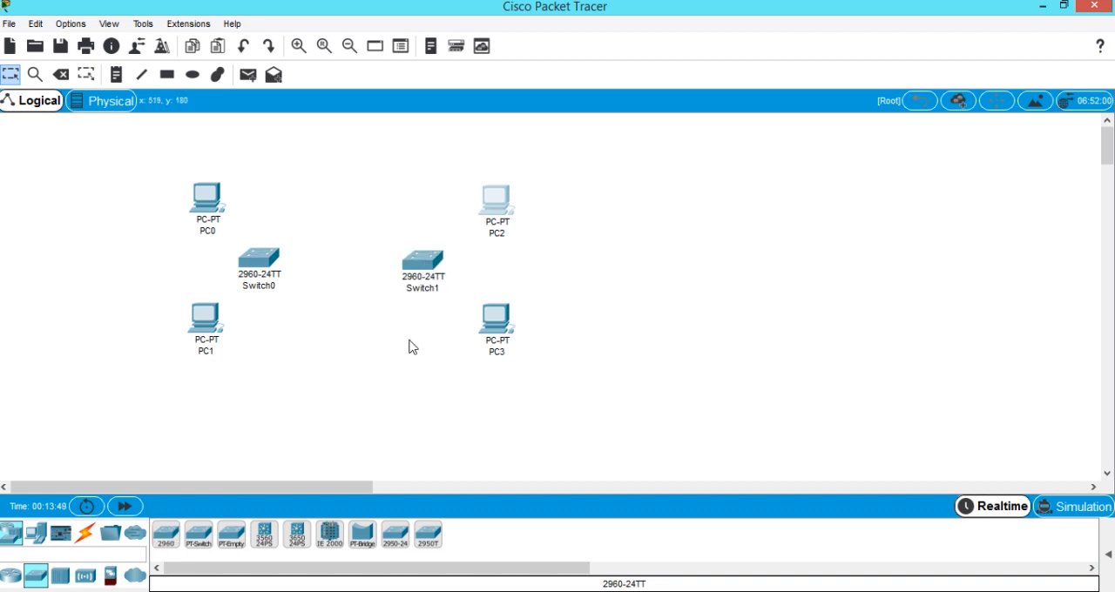
Connect PC0's FastEthernet0 port to Switch0's FastEthernet0/1 with a copper straight-through cable.
left_click(85, 533)
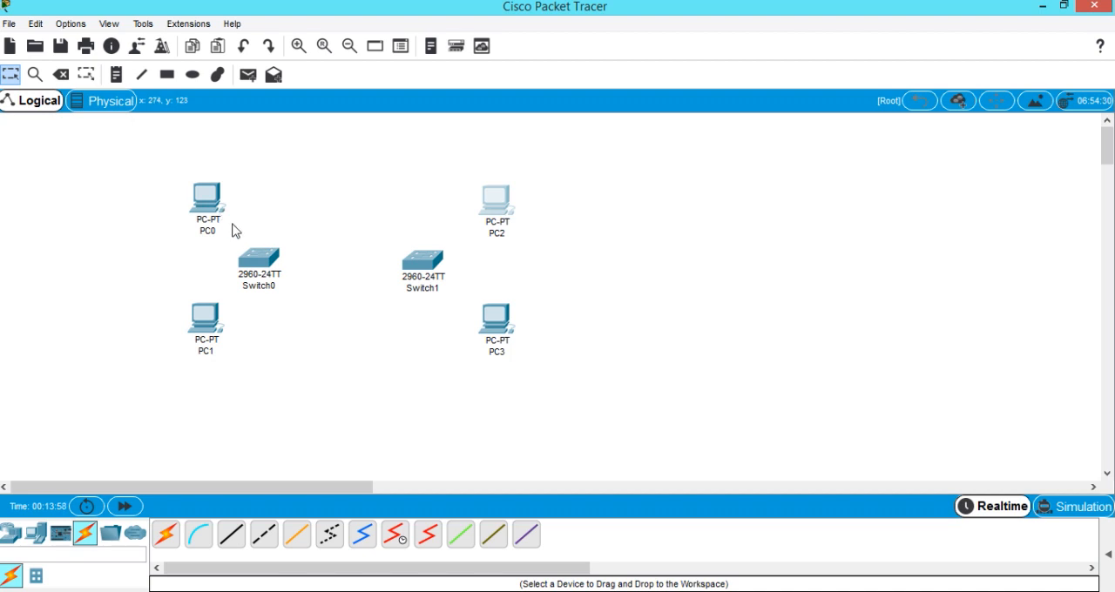
mouse_move(206, 218)
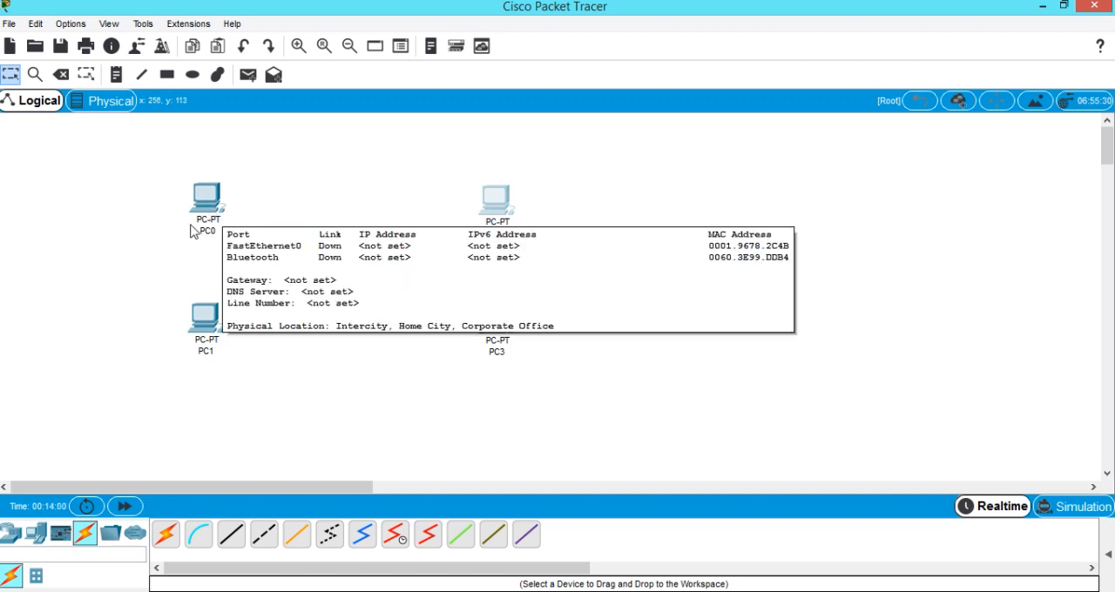
left_click(239, 540)
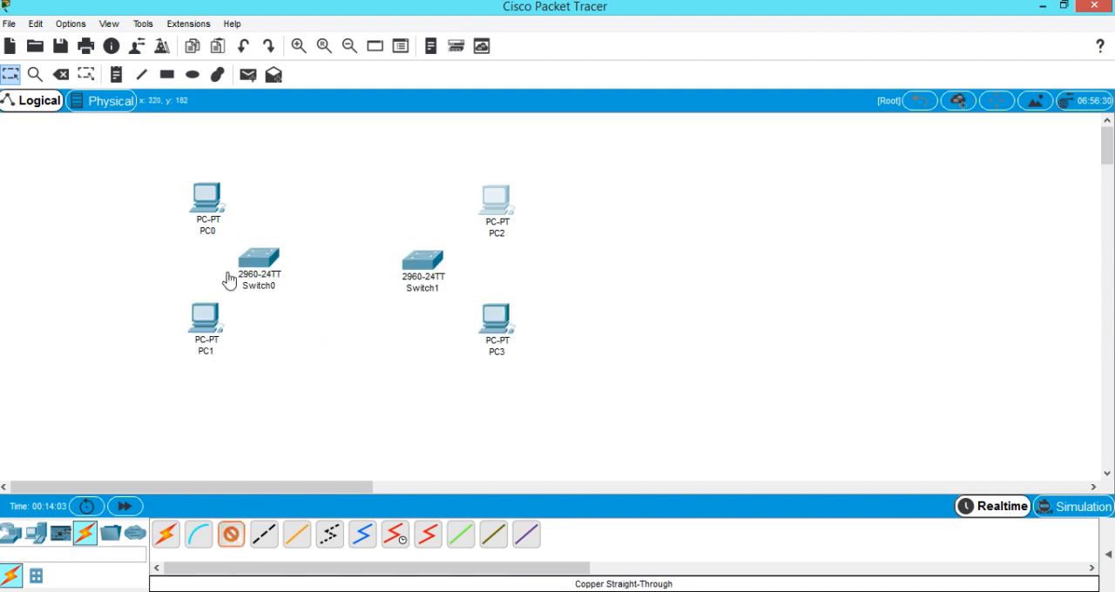
left_click(211, 200)
left_click(244, 259)
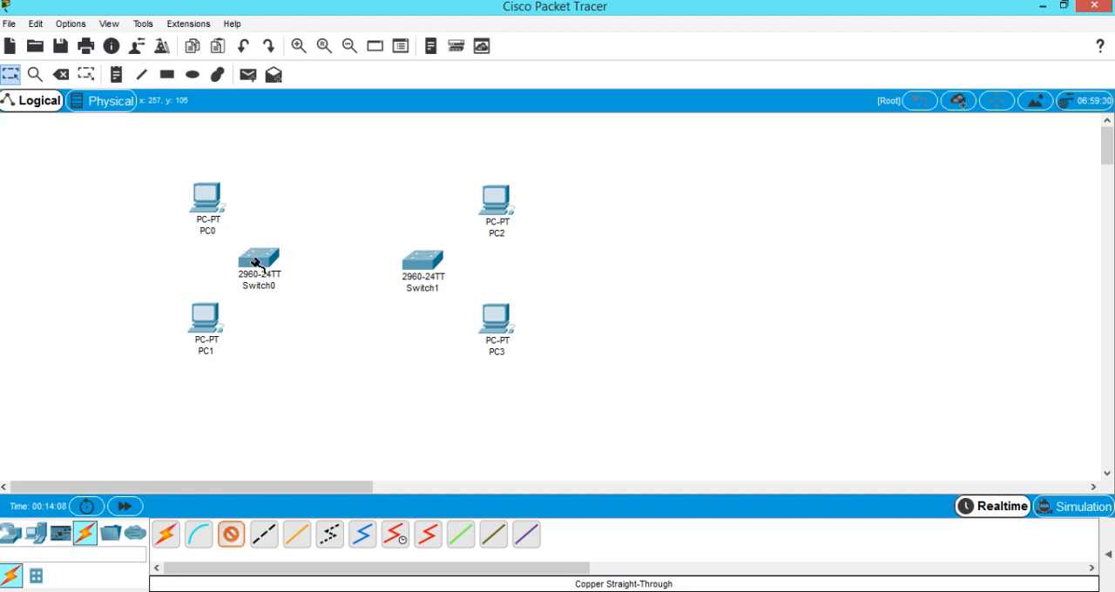
left_click(259, 262)
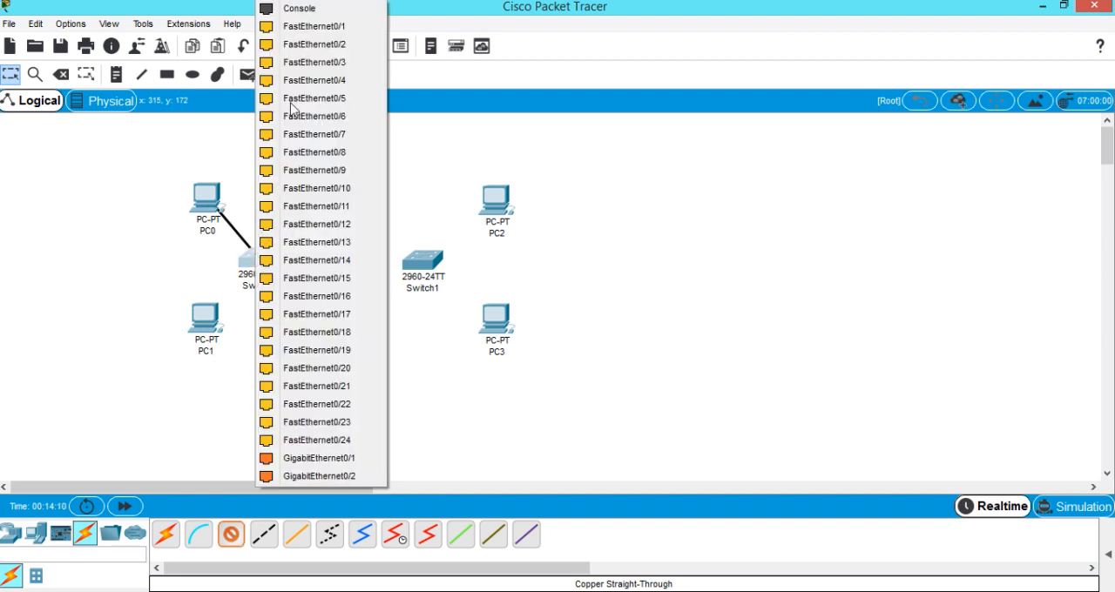
left_click(319, 27)
Connect PC1's FastEthernet0 port to Switch0's FastEthernet0/2 with a copper straight-through cable.
left_click(232, 536)
left_click(207, 324)
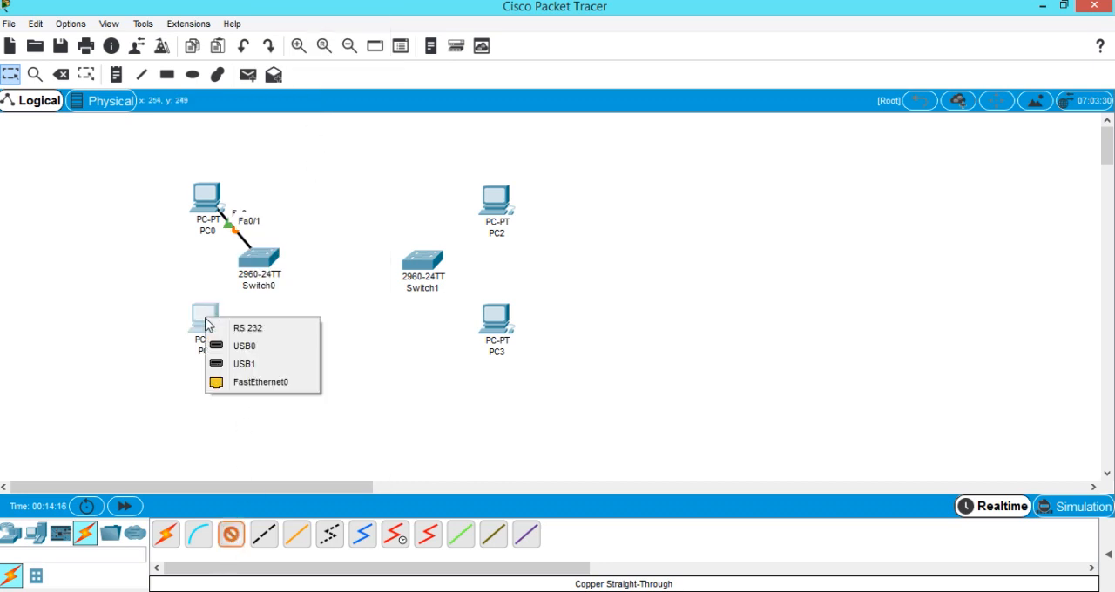
left_click(257, 383)
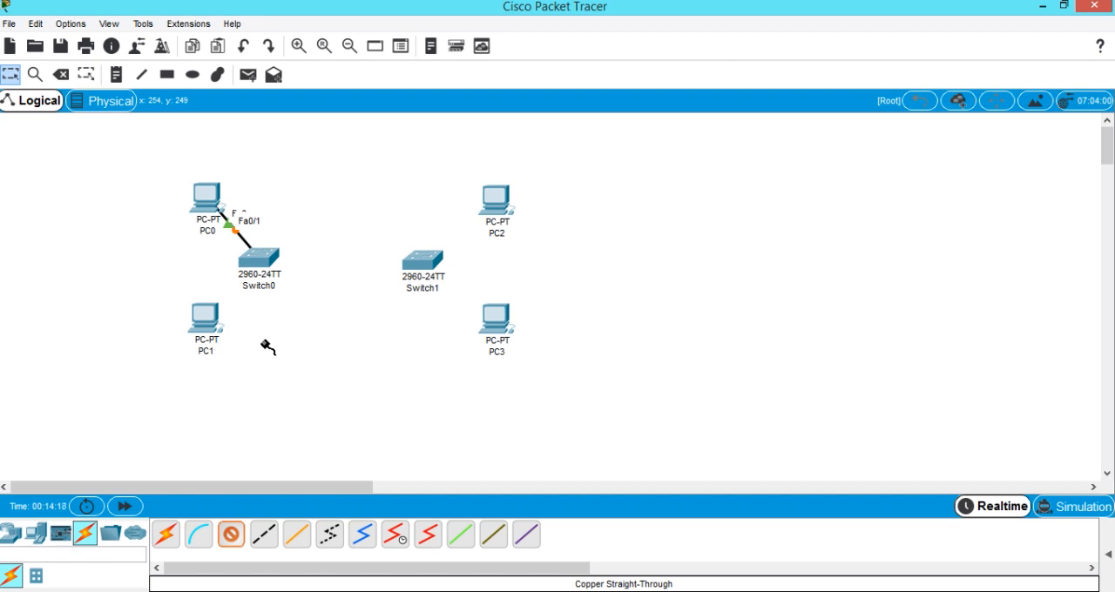
left_click(253, 256)
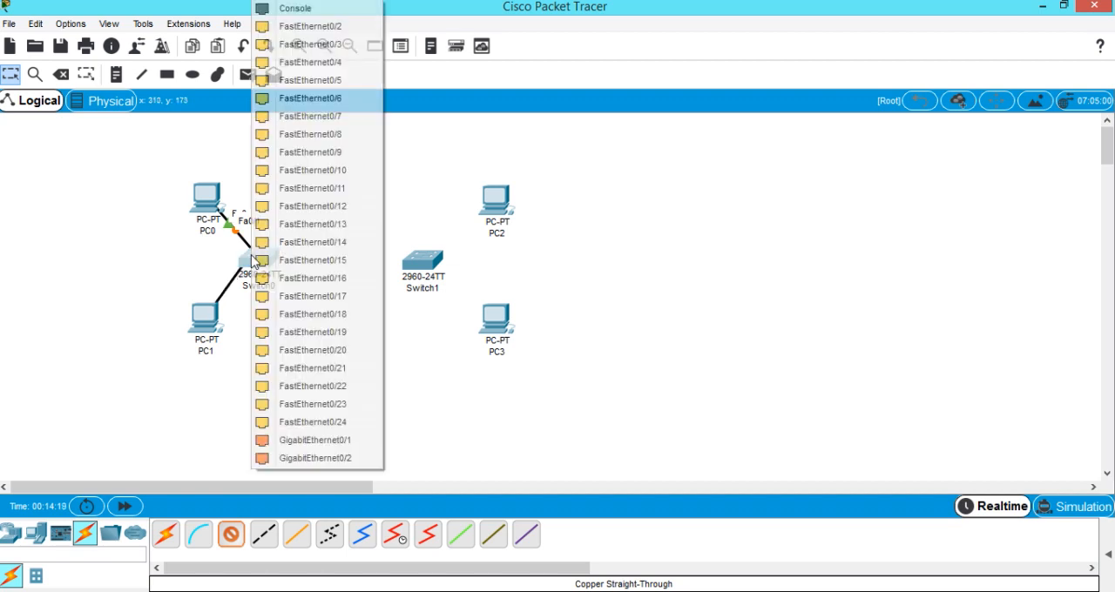
left_click(293, 28)
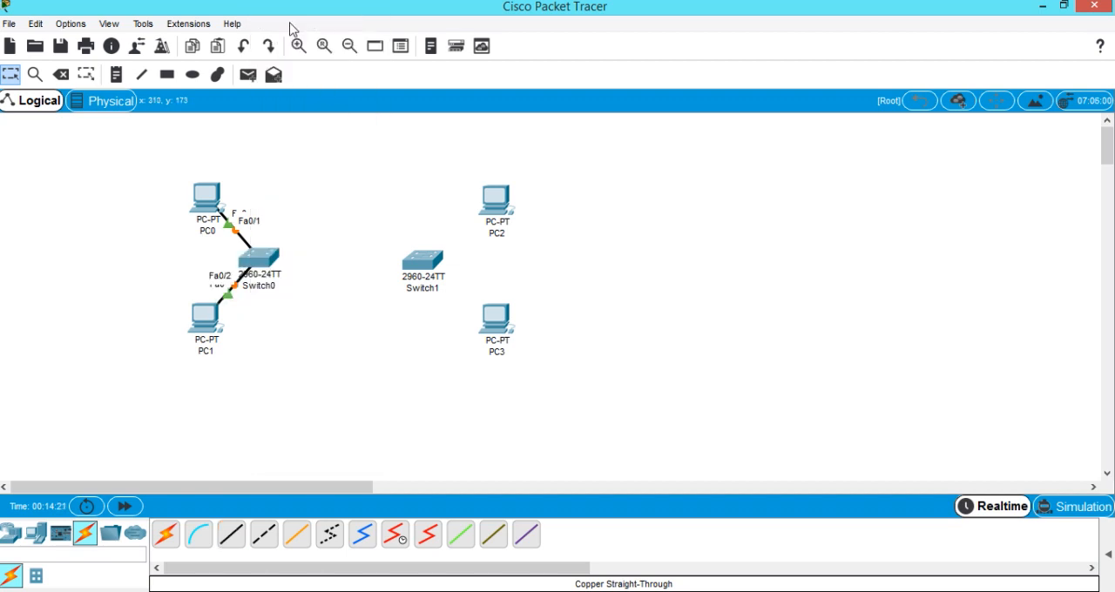
Connect PC2's FastEthernet0 port to Switch1's FastEthernet0/1 with a copper straight-through cable.
left_click(233, 542)
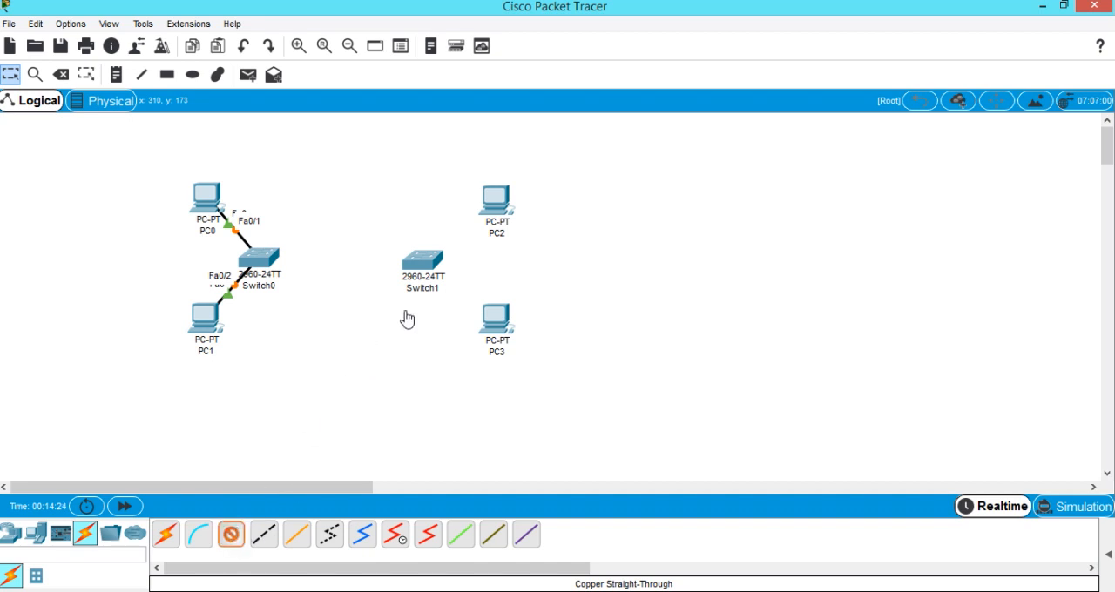
left_click(492, 204)
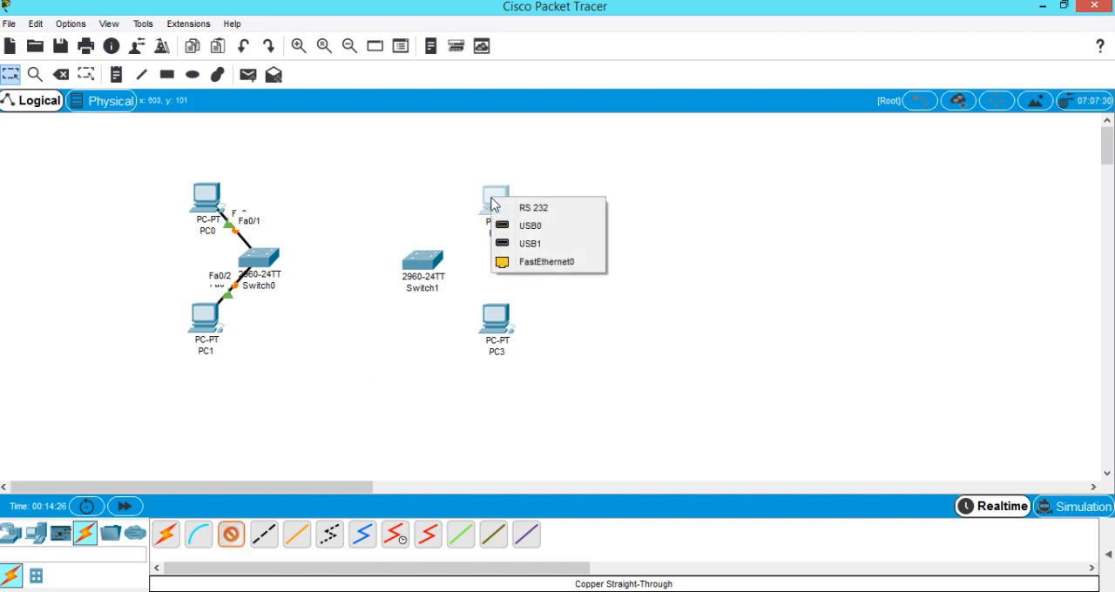
left_click(531, 261)
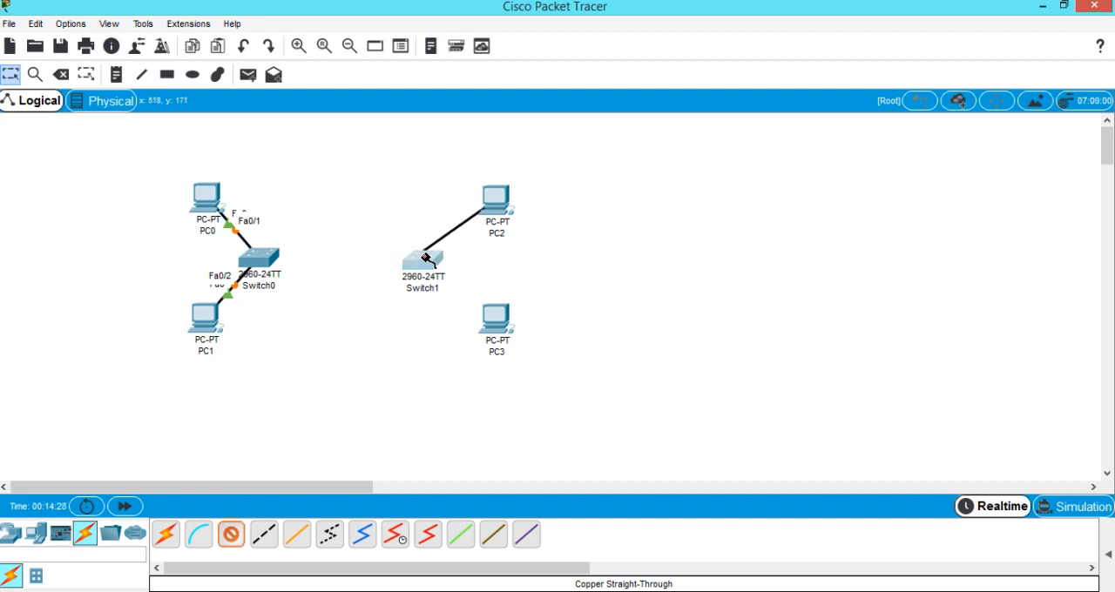
left_click(428, 259)
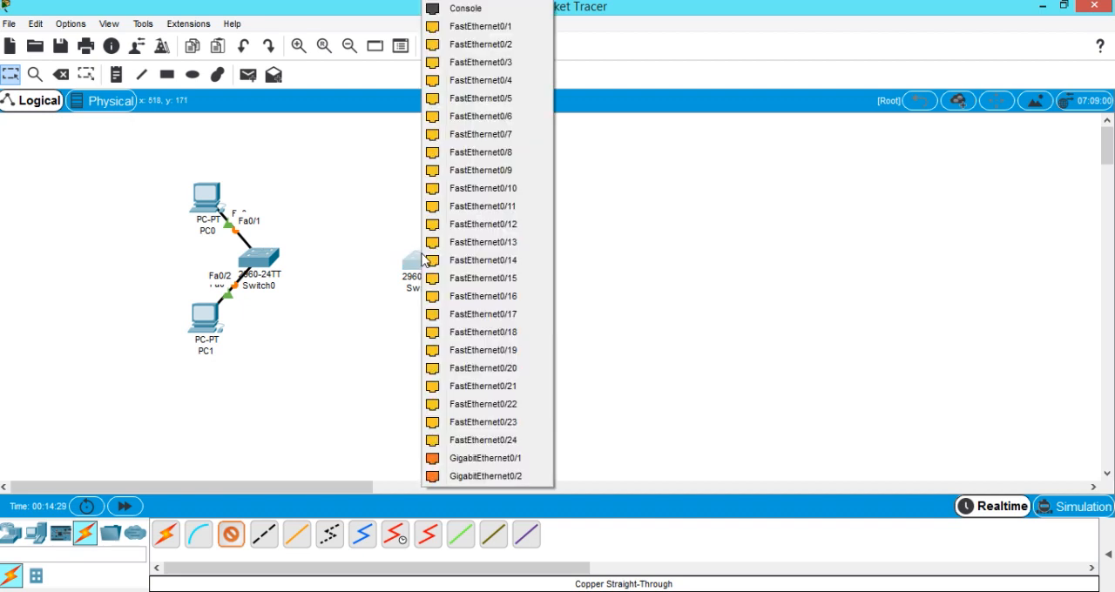
left_click(477, 27)
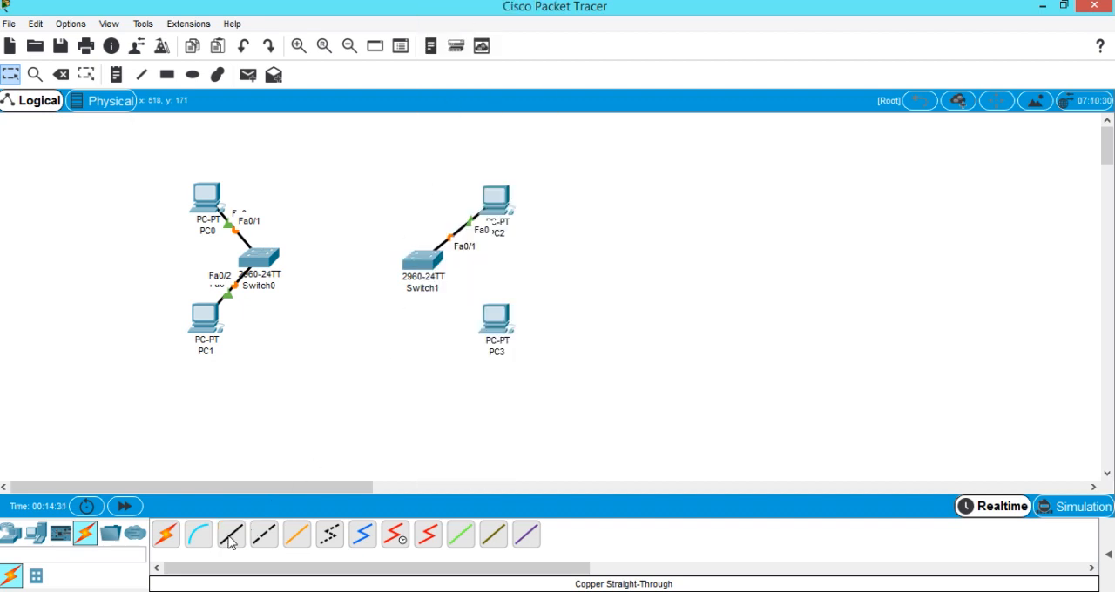
Connect PC3's FastEthernet0 port to Switch1's FastEthernet0/2 with a copper straight-through cable.
left_click(496, 326)
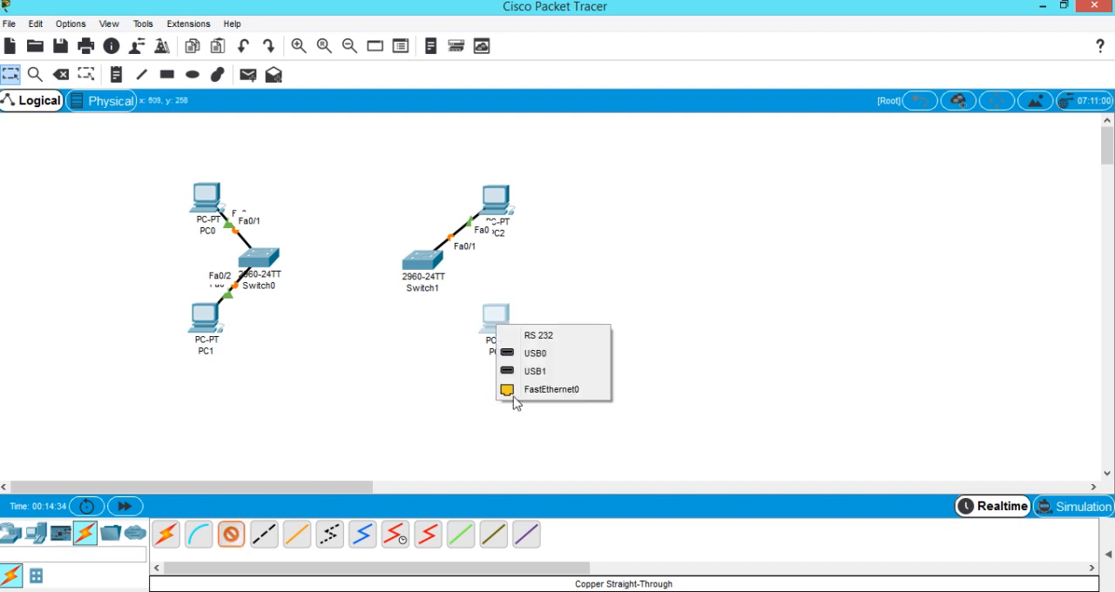
left_click(523, 391)
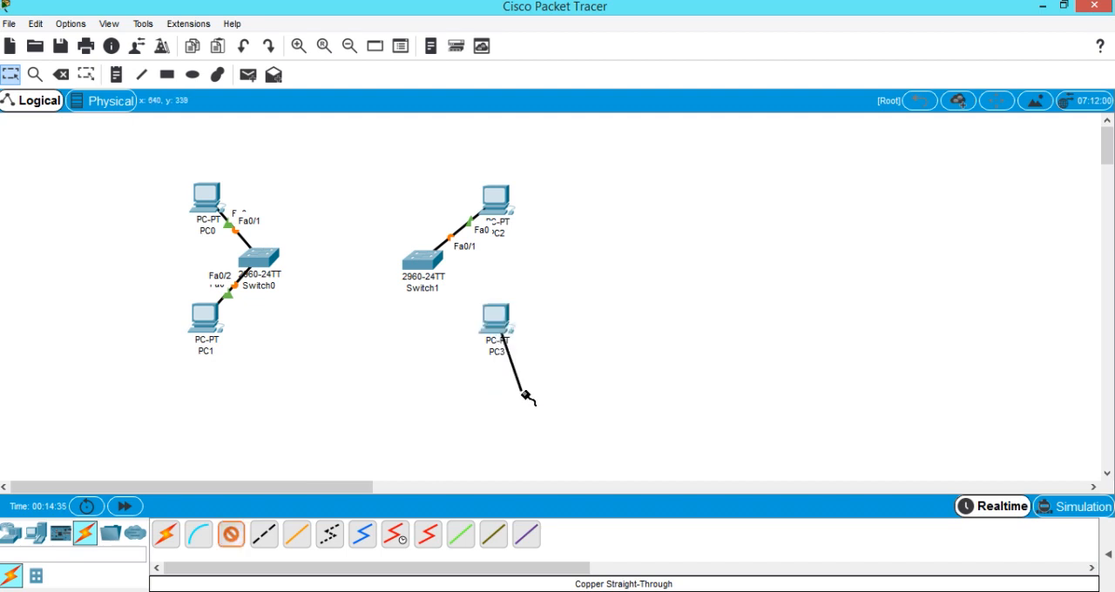
left_click(423, 264)
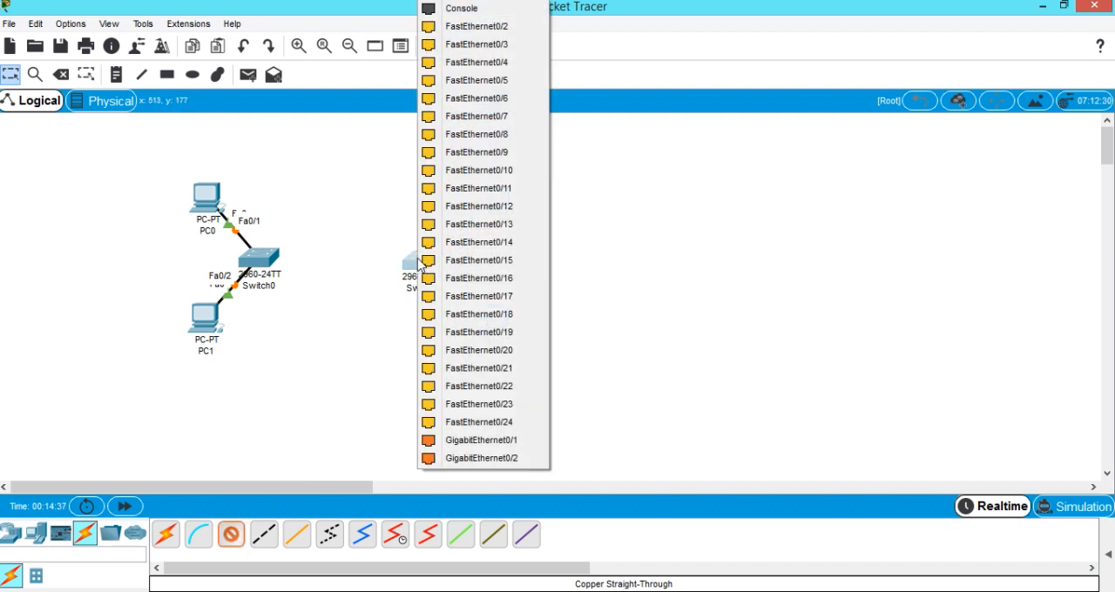
left_click(479, 30)
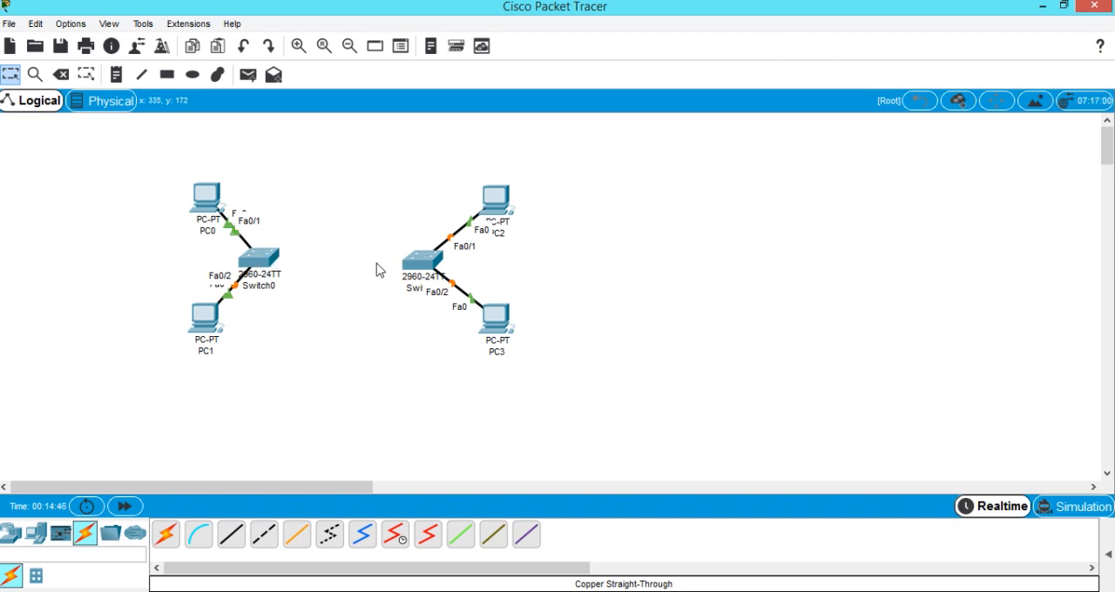
Link Switch0 and Switch1 with a copper cross-over cable, using FastEthernet0/3 on both switches.
mouse_move(264, 262)
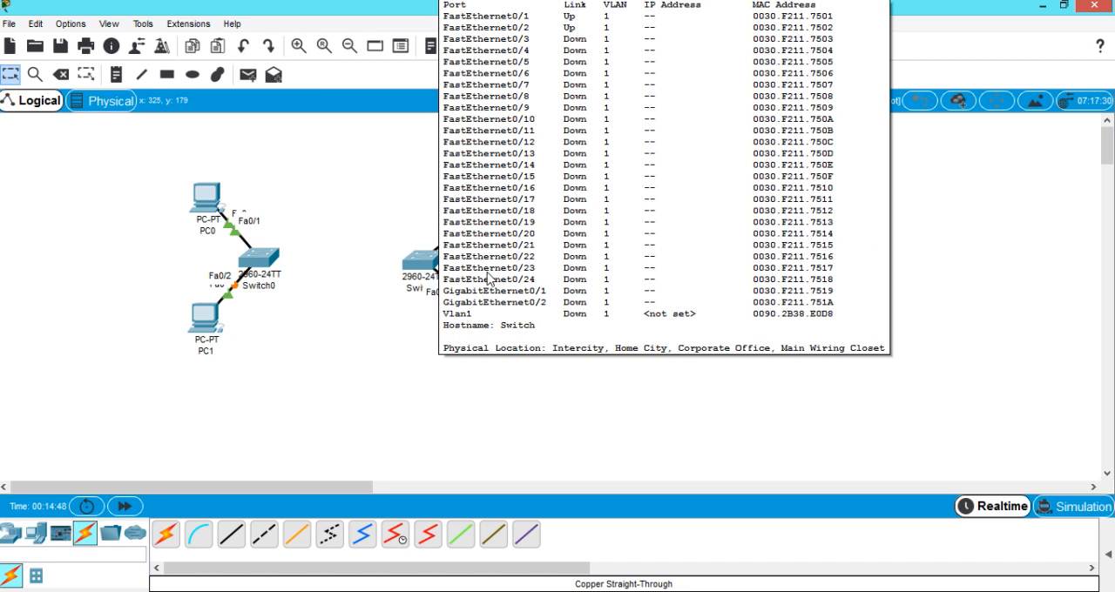
mouse_move(421, 272)
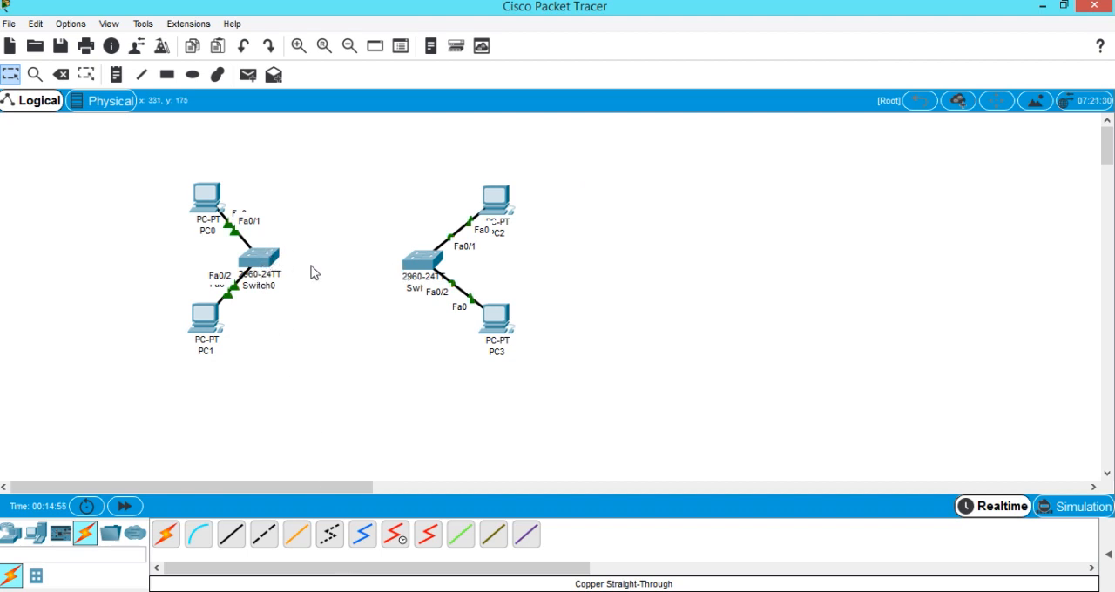
left_click(264, 538)
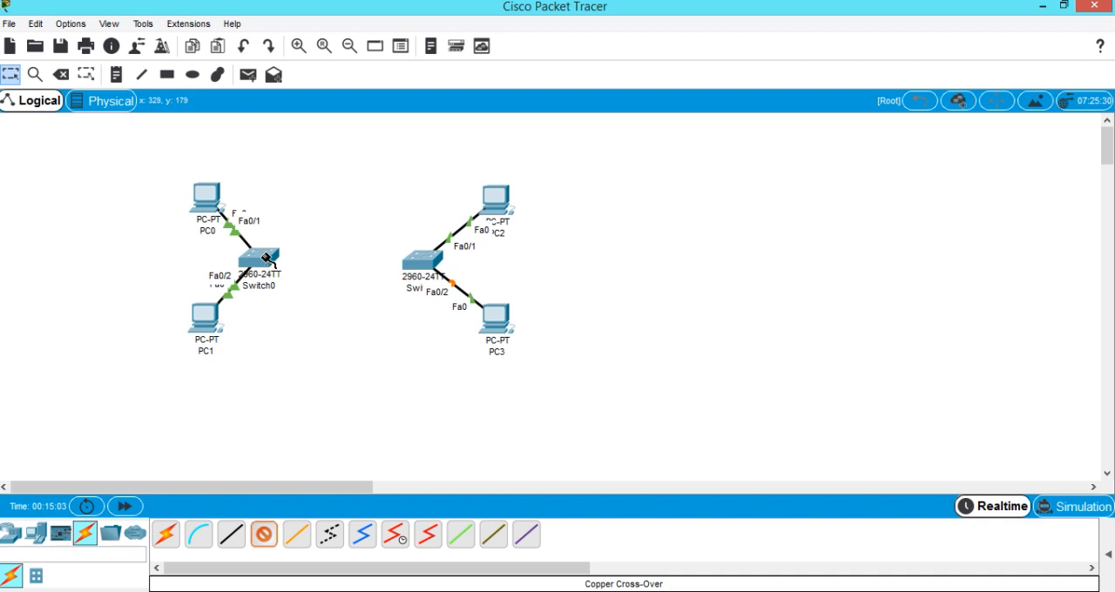
left_click(266, 258)
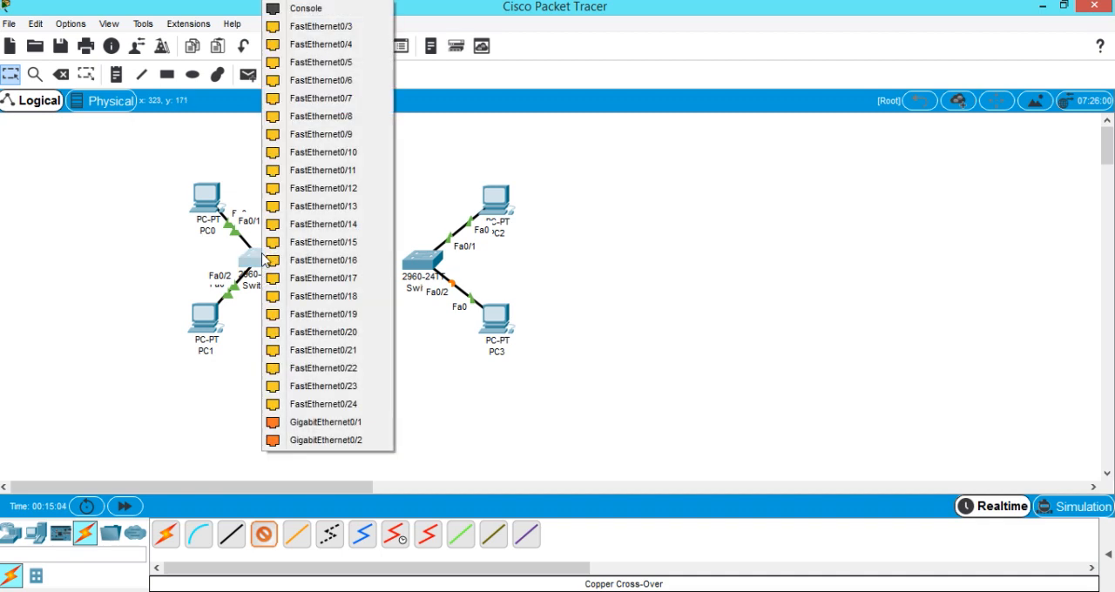
left_click(329, 27)
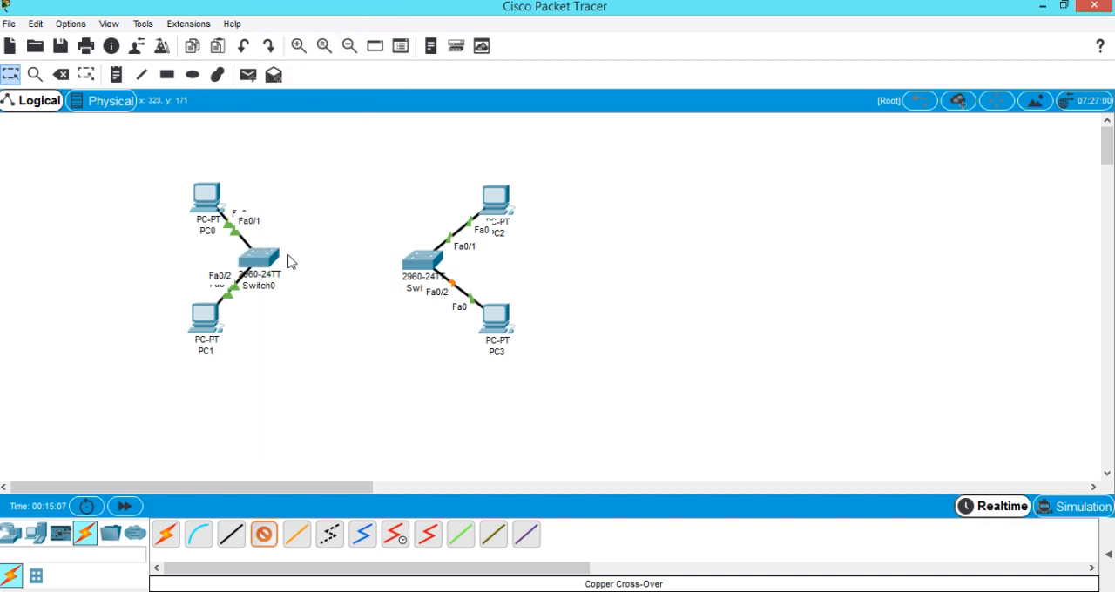
left_click(418, 265)
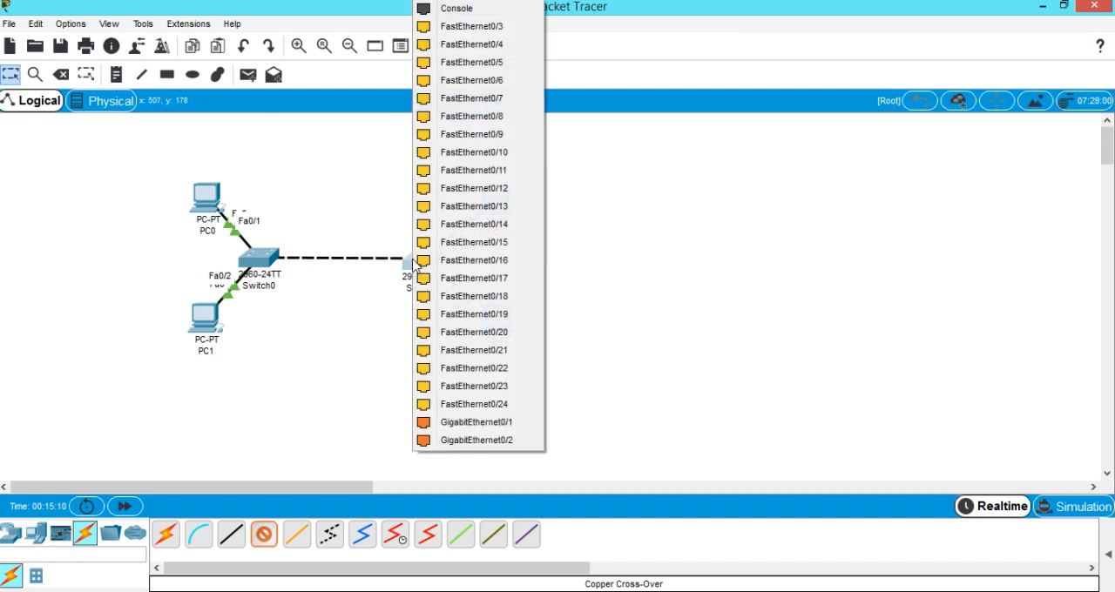
left_click(468, 28)
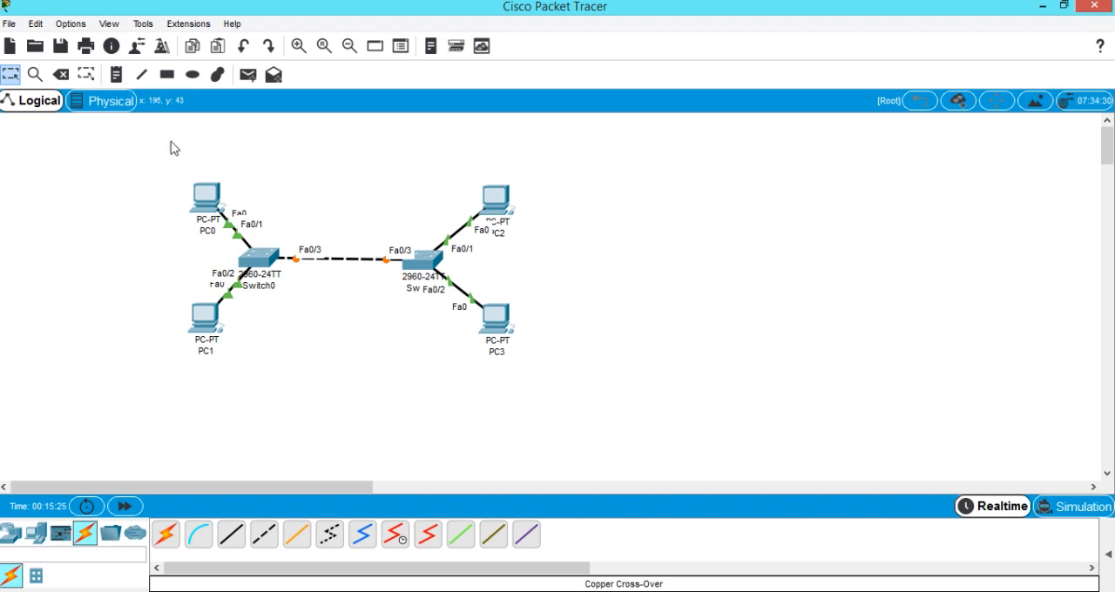
Assign PC0 the static IP address 192.168.1.1 with subnet mask 255.255.255.0 and close its configuration window.
left_click(205, 202)
left_click_drag(508, 80, 823, 57)
left_click(660, 104)
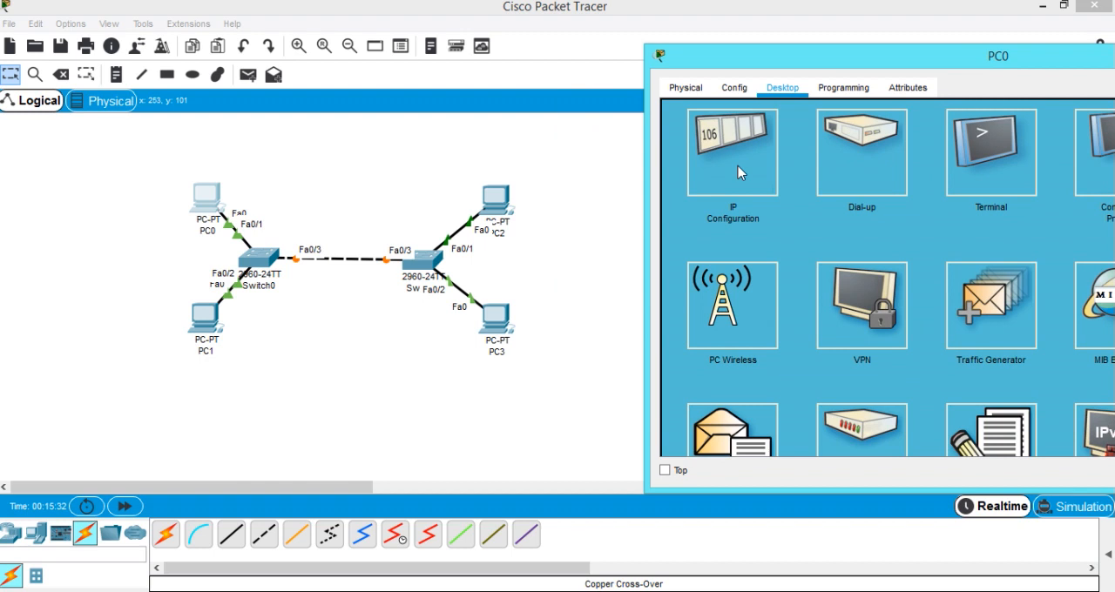
left_click(739, 176)
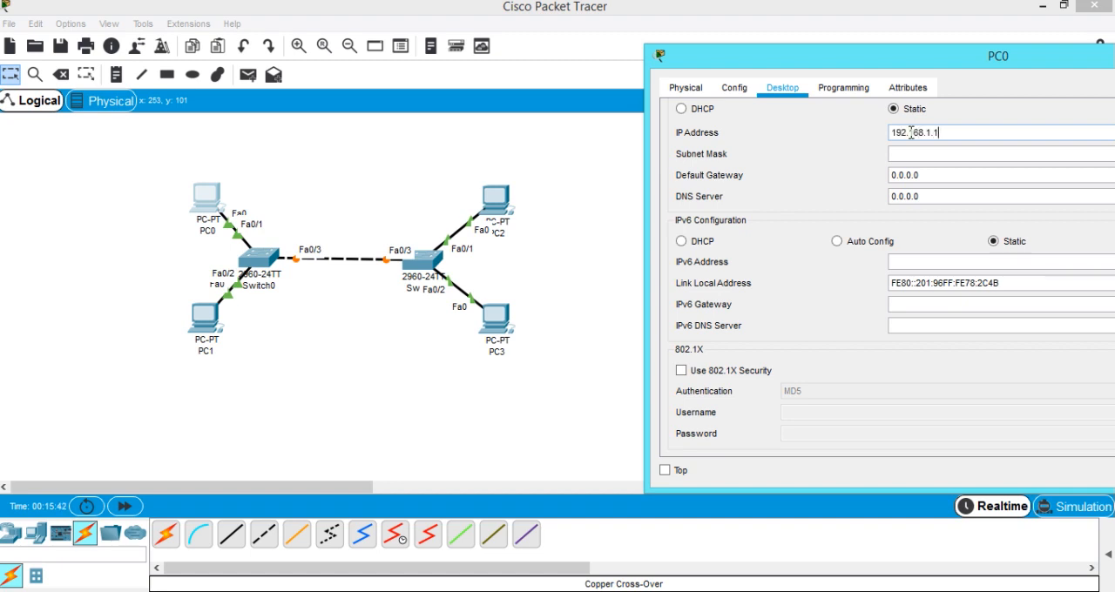
left_click(928, 155)
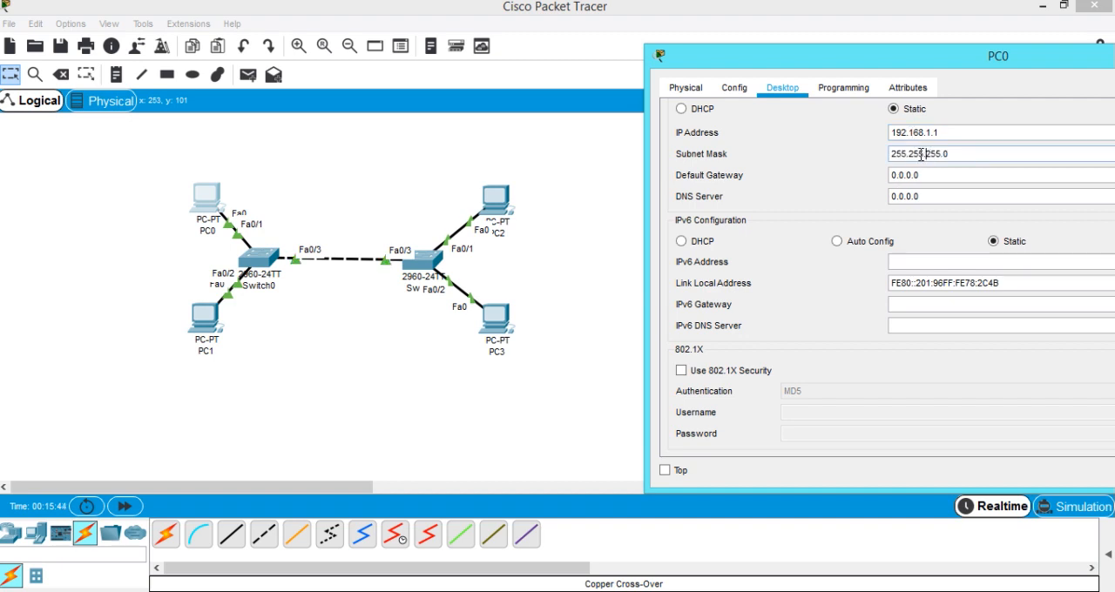
left_click_drag(901, 62, 614, 120)
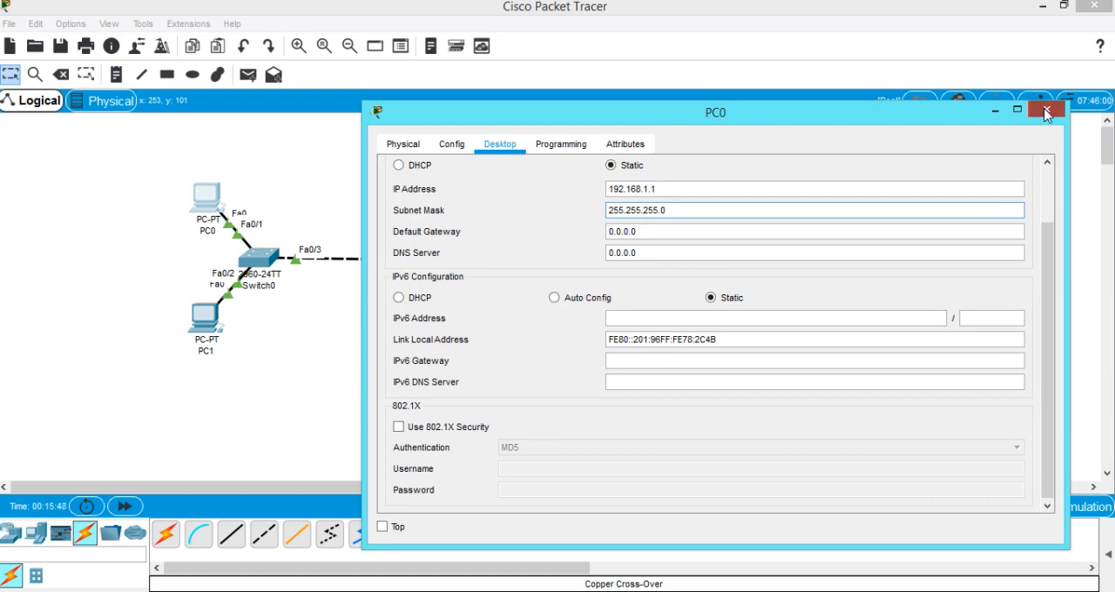
left_click(1048, 110)
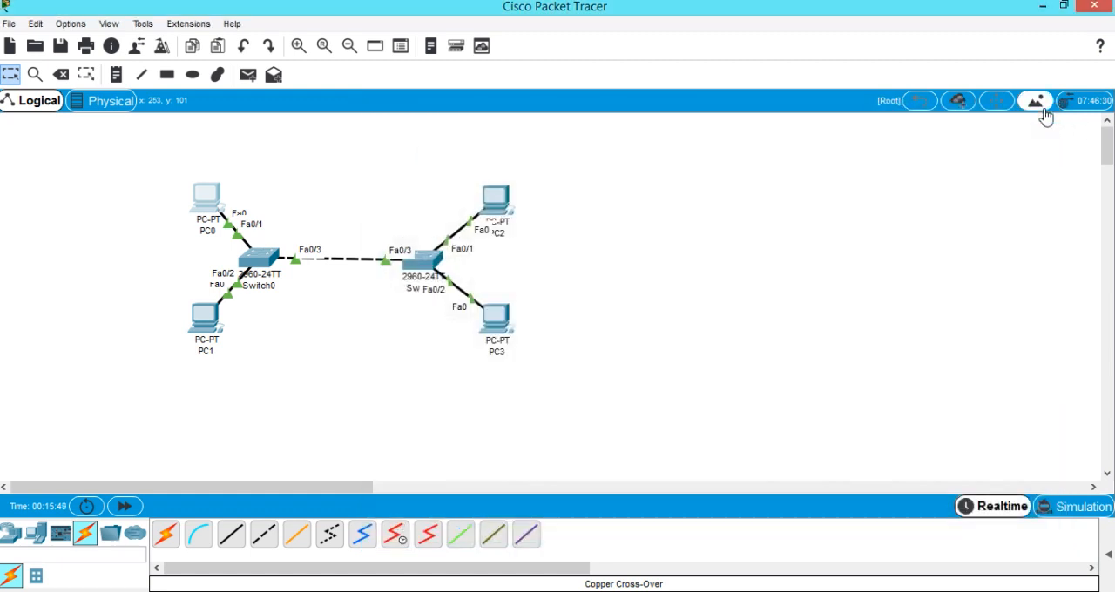
Assign PC1 the static IP address 192.168.10.1 with subnet mask 255.255.255.0, copy the address and close its window.
left_click(207, 329)
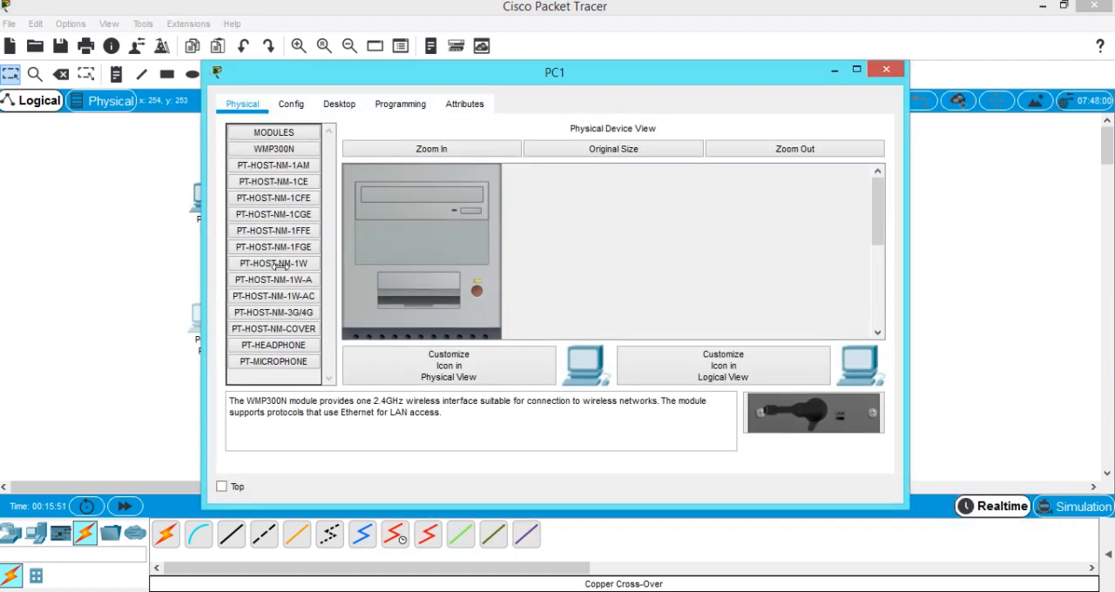
left_click(340, 104)
left_click(311, 179)
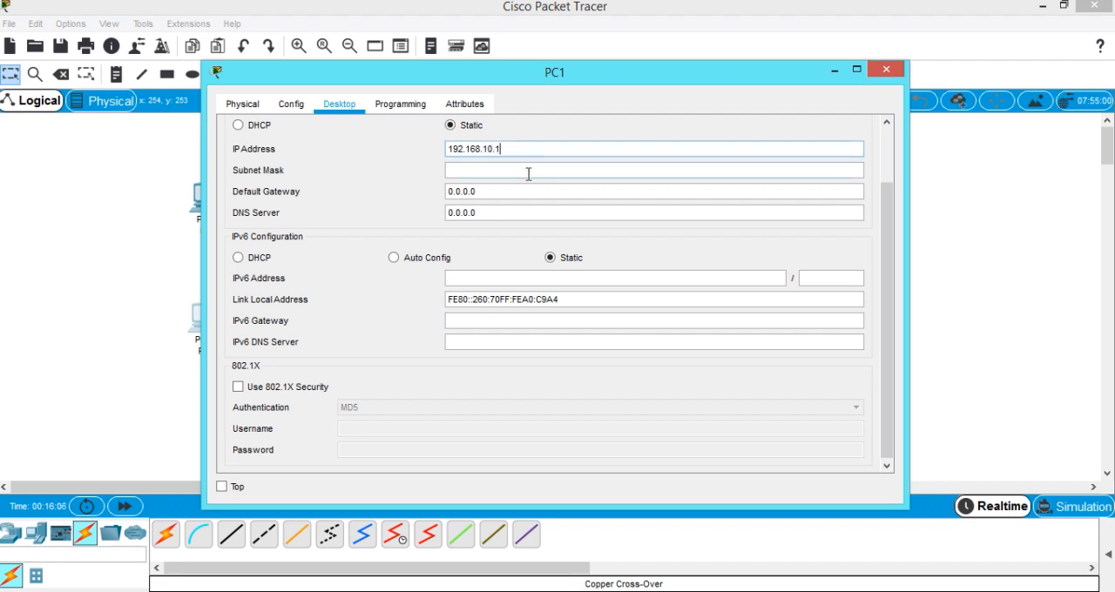
left_click(528, 173)
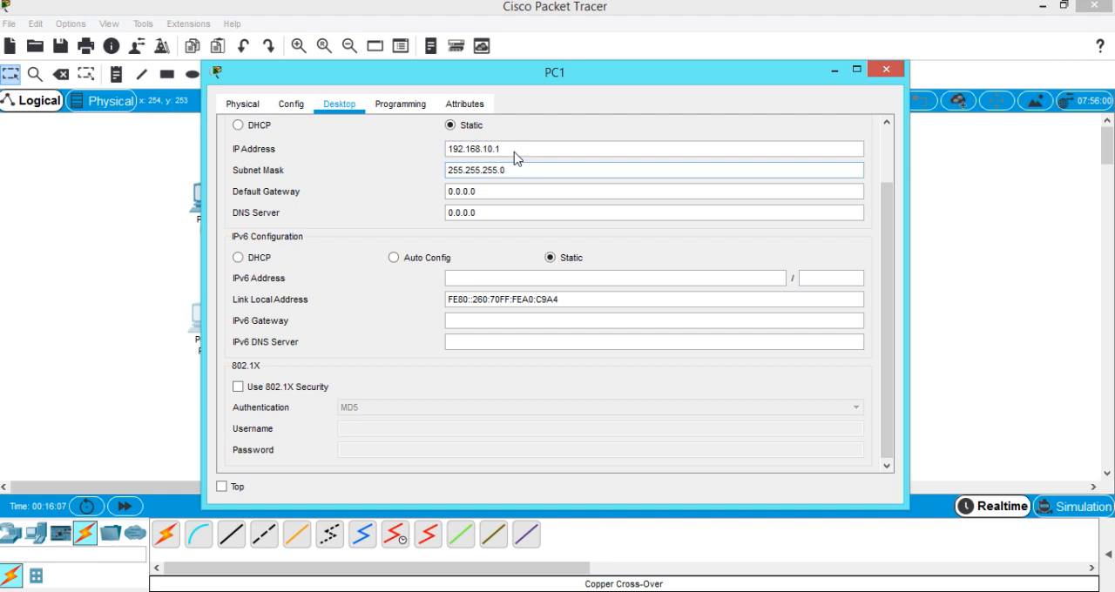
left_click_drag(510, 148, 446, 153)
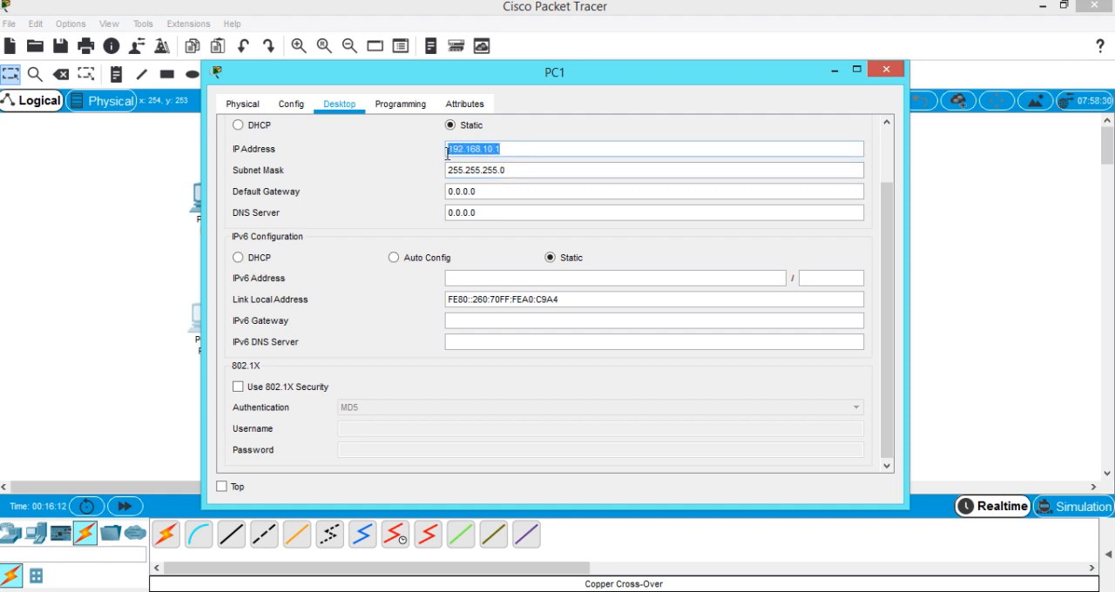
left_click(886, 70)
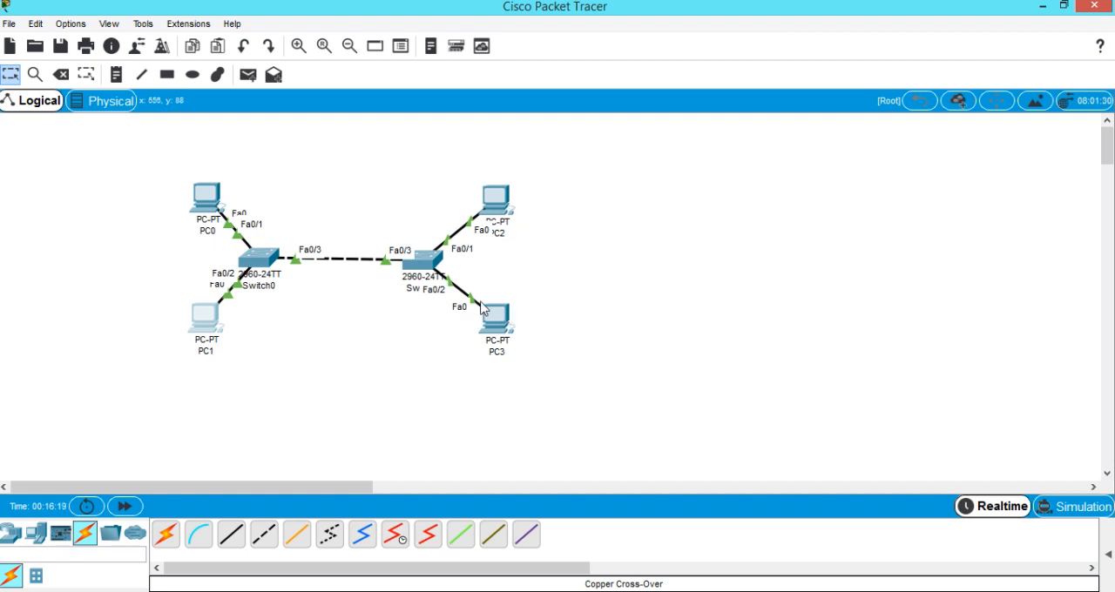
Move PC2 slightly farther from Switch1 and set its static IP address to 192.168.1.2.
left_click_drag(492, 189, 476, 173)
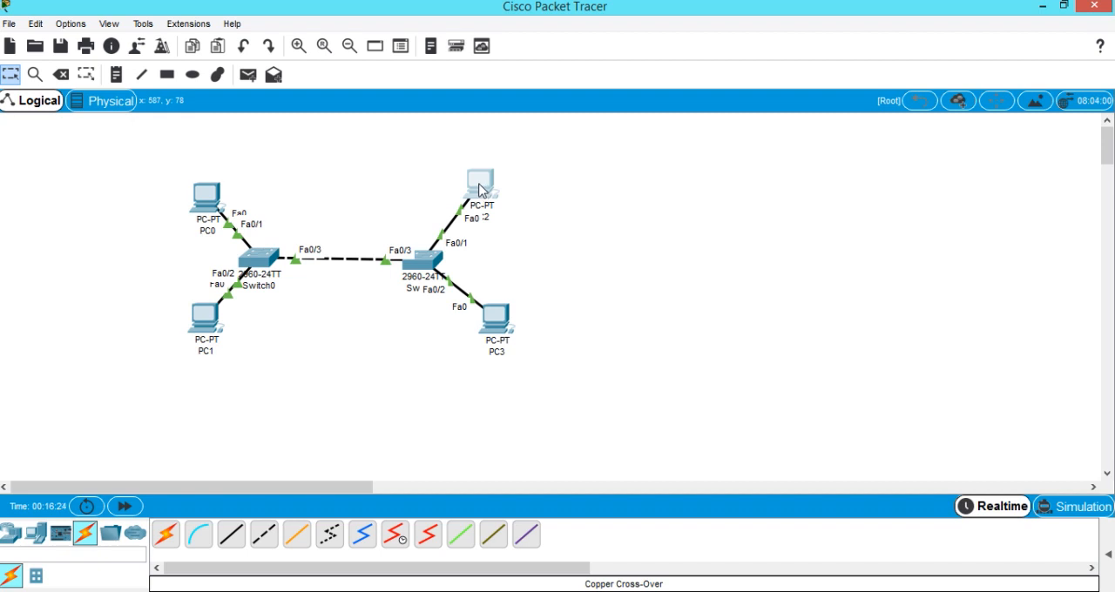
left_click(482, 189)
left_click_drag(472, 80, 843, 53)
left_click(713, 83)
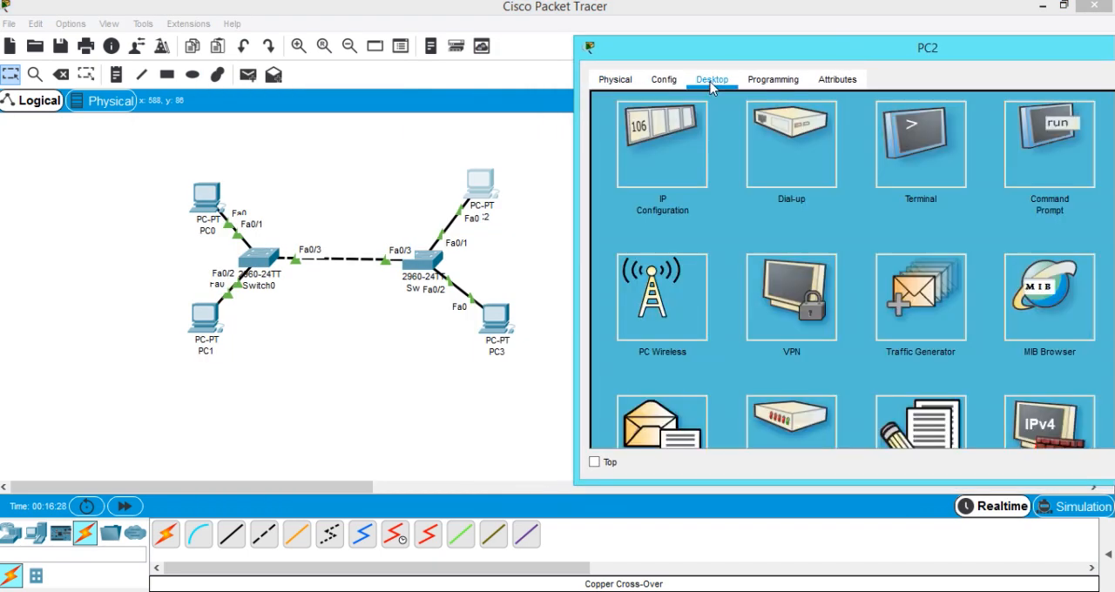
left_click(683, 143)
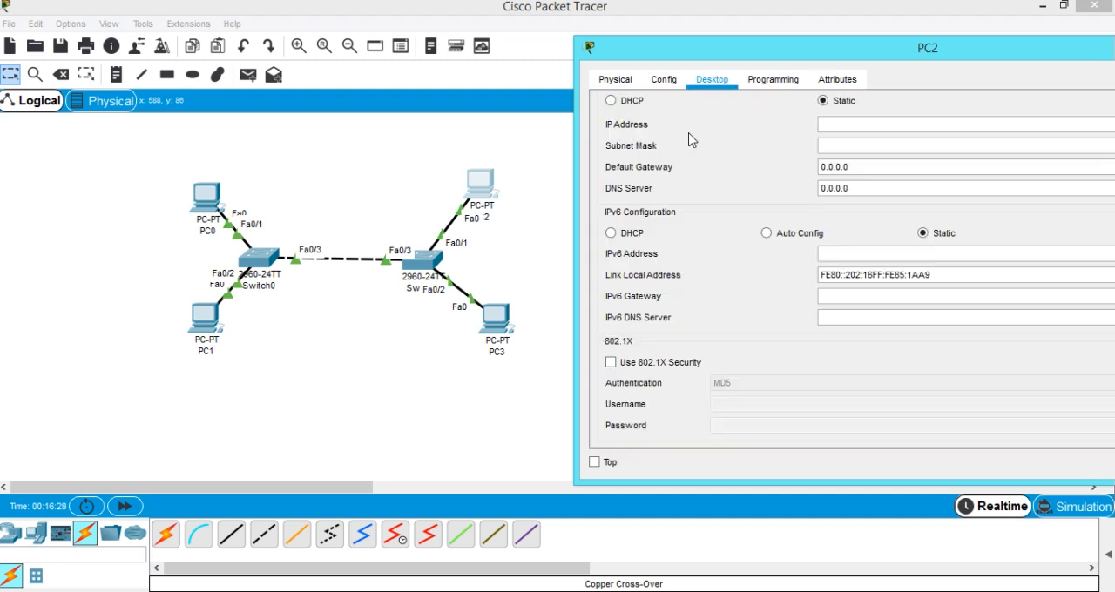
left_click(843, 122)
type("192.168.10.1")
key("BackSpace")
type(".1")
key("BackSpace")
type("2")
Fill in PC2's subnet mask as 255.255.255.0 and close its configuration window.
left_click(871, 146)
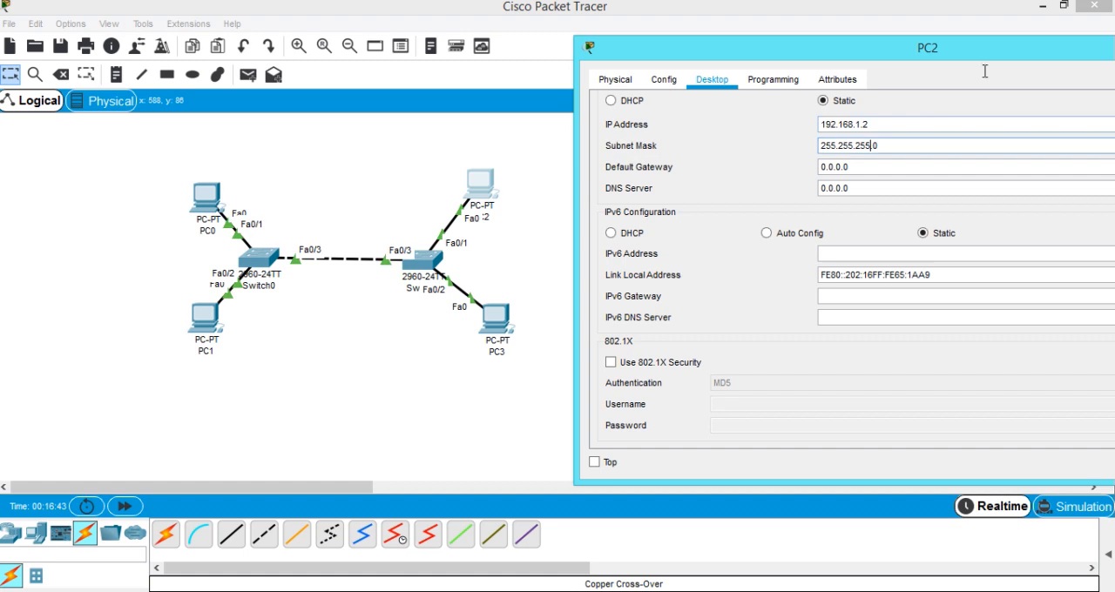
left_click_drag(993, 51, 870, 107)
left_click_drag(1032, 111, 988, 127)
left_click(1093, 118)
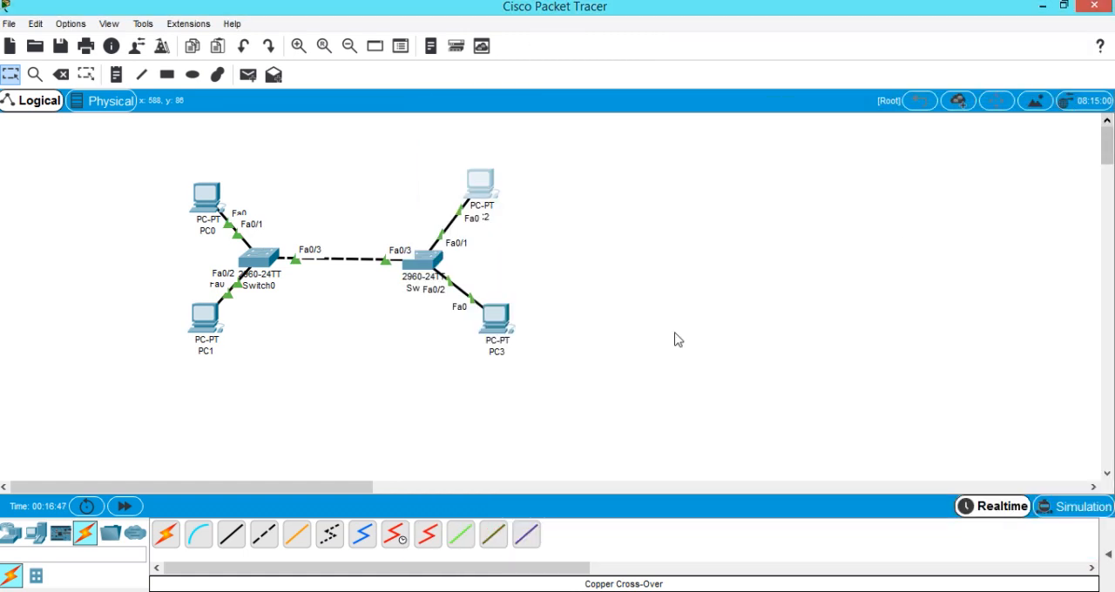
Assign PC3 the static IP address 192.168.10.2 with its default subnet mask and close its configuration window.
left_click(500, 328)
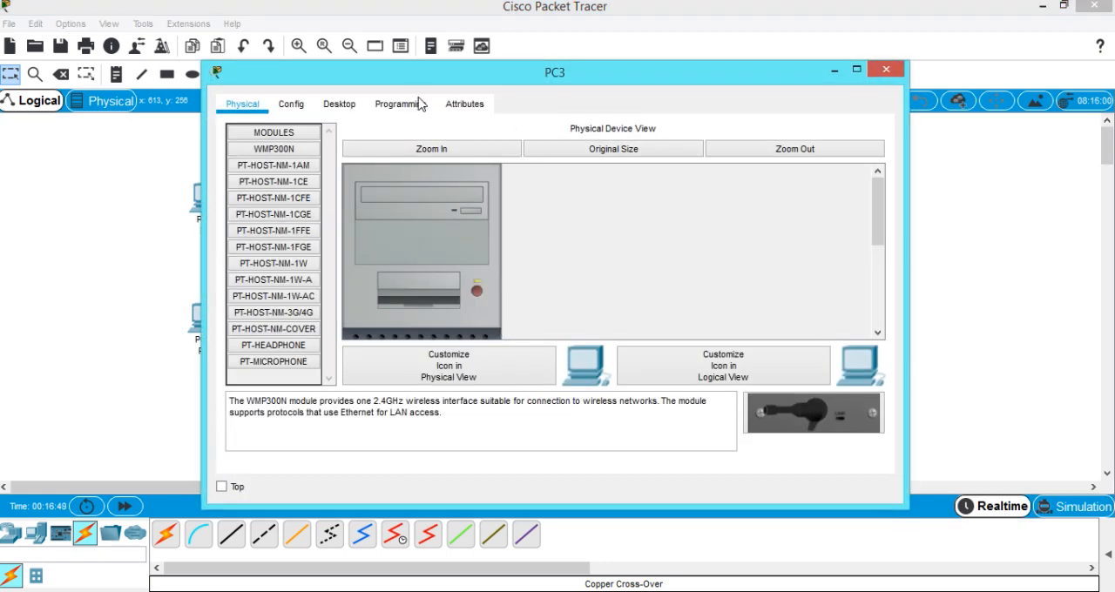
left_click(345, 106)
left_click(314, 204)
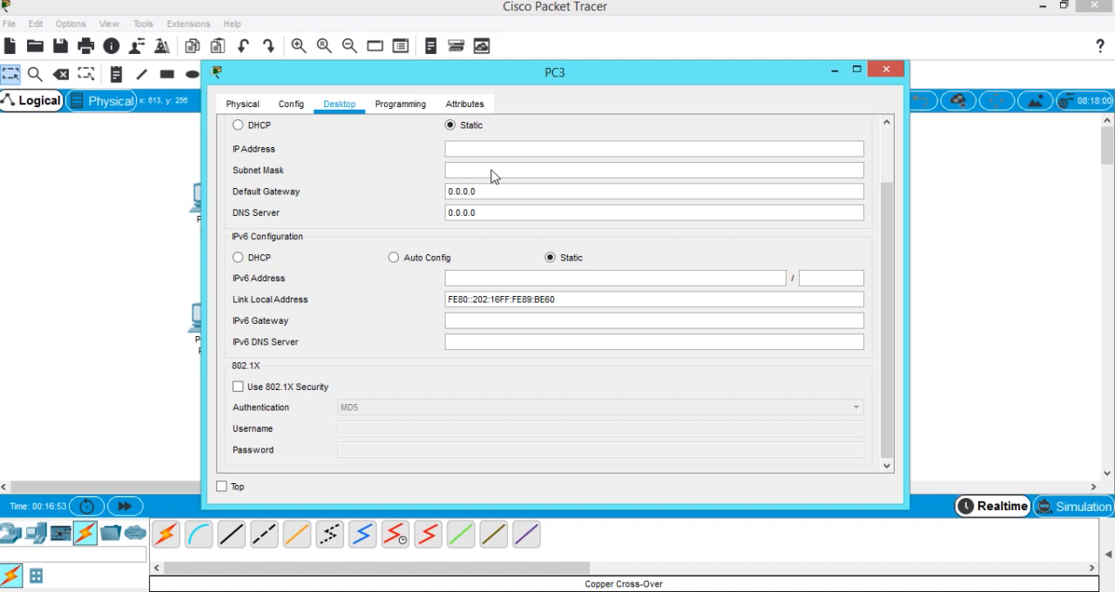
left_click_drag(513, 80, 656, 65)
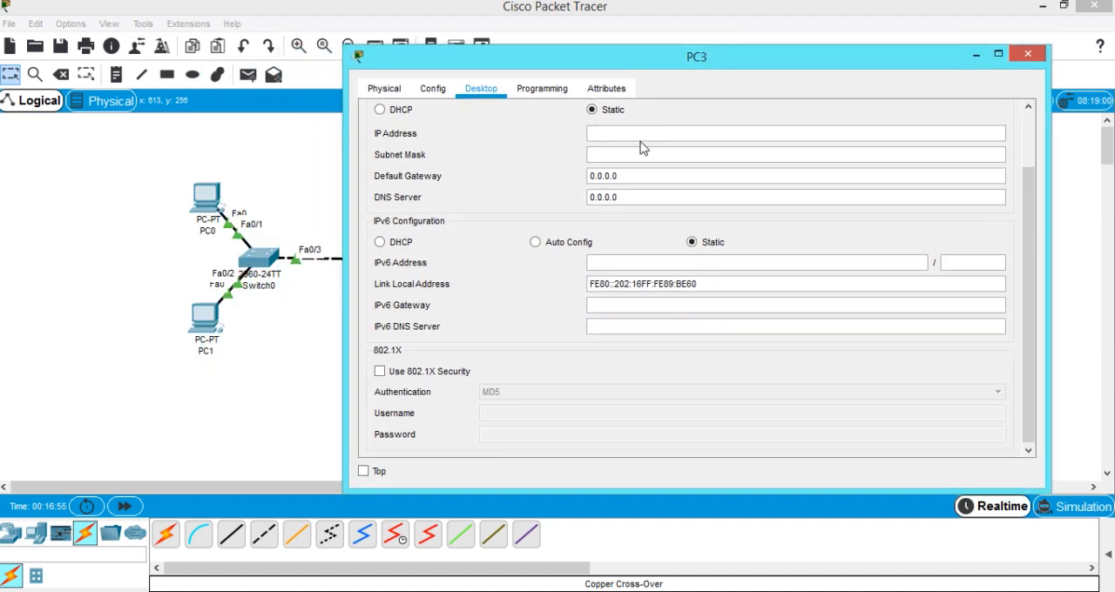
left_click(641, 133)
type("192.168.10.1")
key("BackSpace")
type("2")
left_click(655, 156)
left_click(1028, 55)
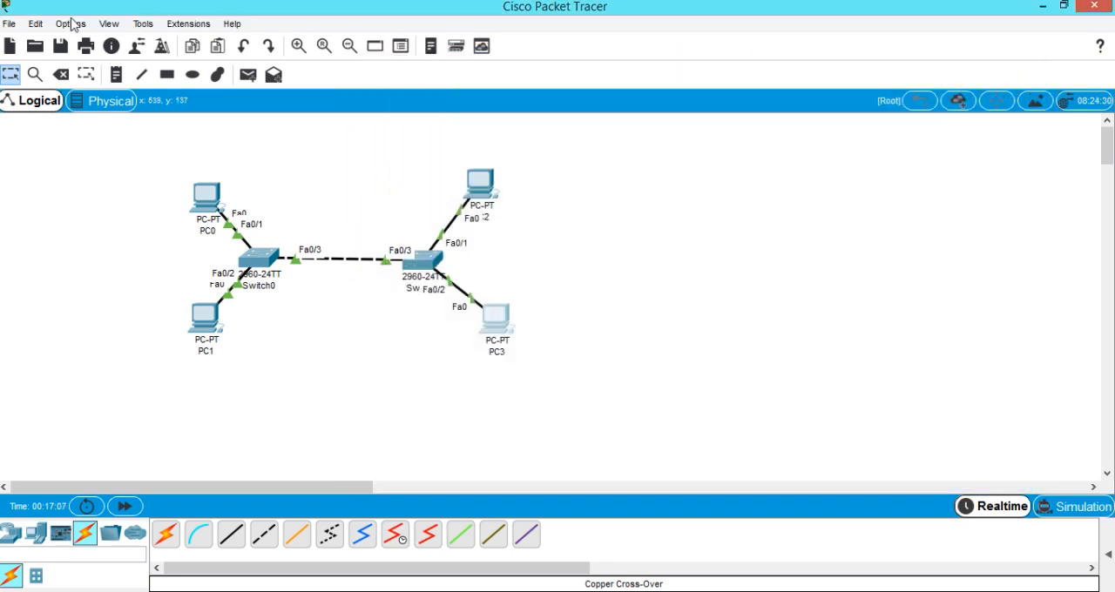
Place notes below the two lower PCs: 192.168.10.1 under PC1 and 192.168.10.2 under PC3.
left_click(116, 76)
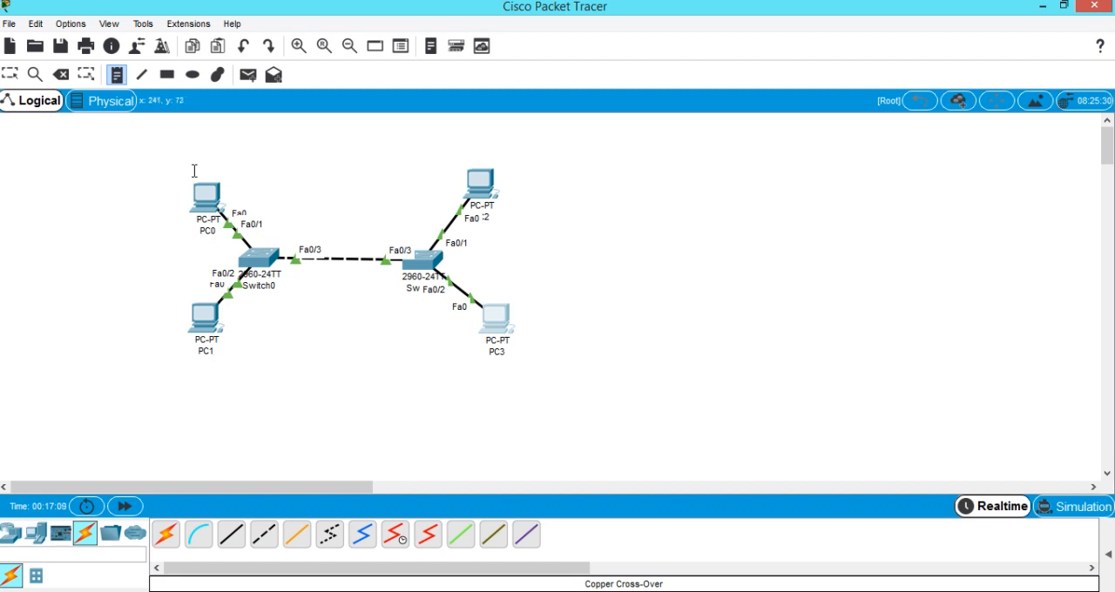
left_click(194, 368)
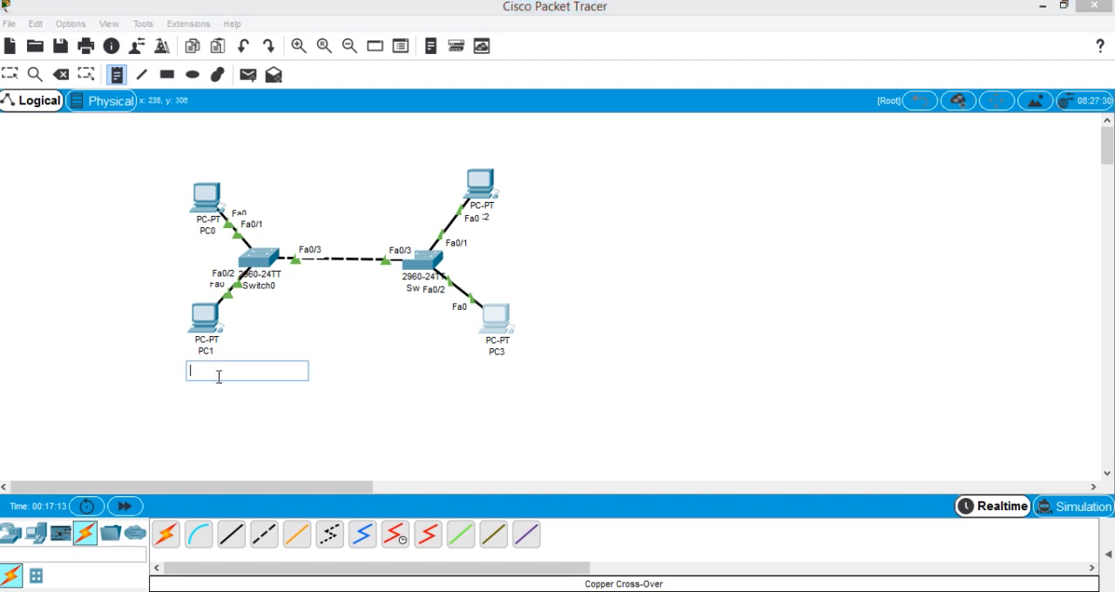
type("192.168.10.1")
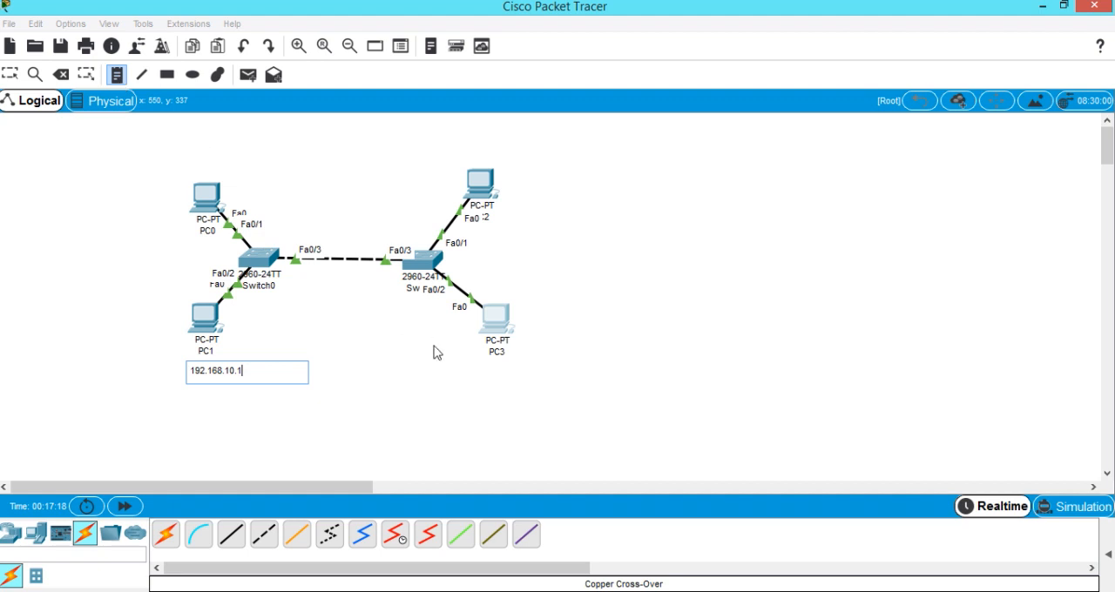
left_click(495, 366)
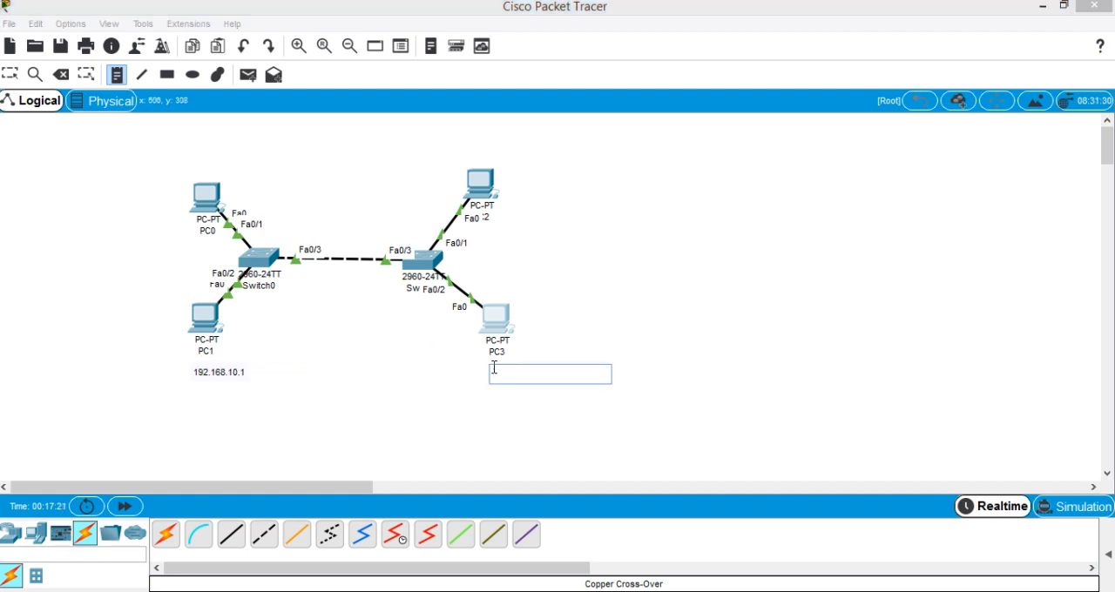
type("192.168.10.1")
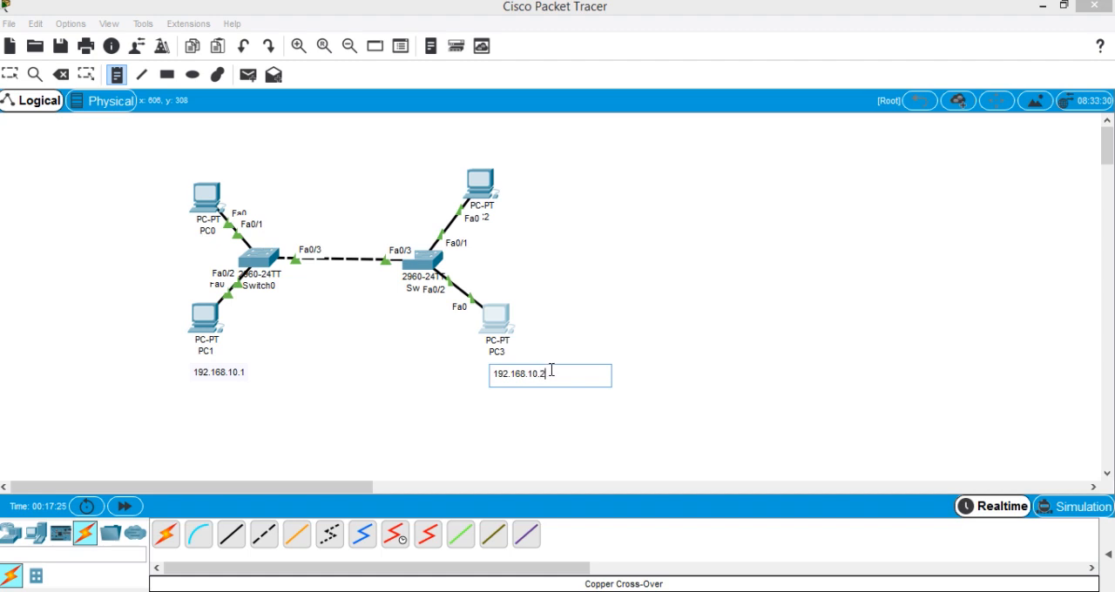
Place a note reading 192.168.1.1 above PC0 and copy its text.
left_click(117, 75)
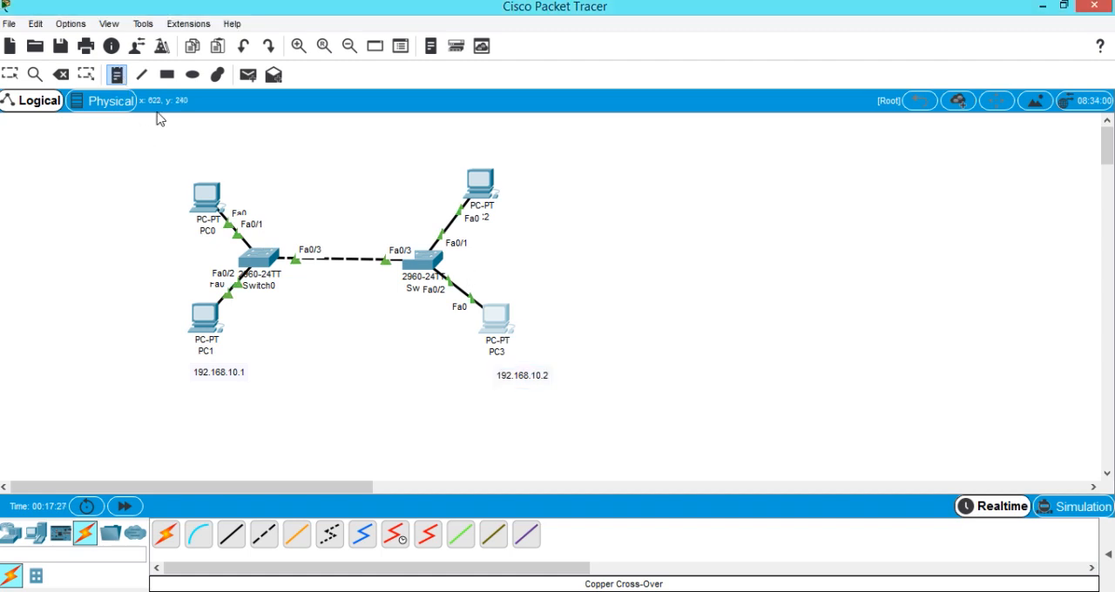
left_click(200, 169)
type("192.168.10.1")
double_click(244, 176)
type("1")
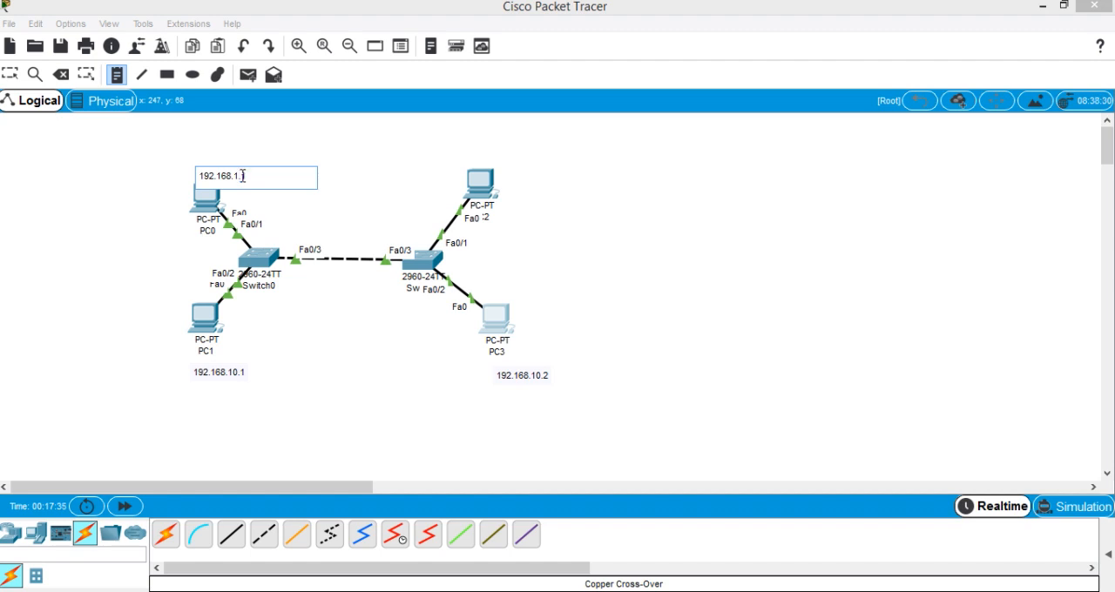
key("ctrl+a")
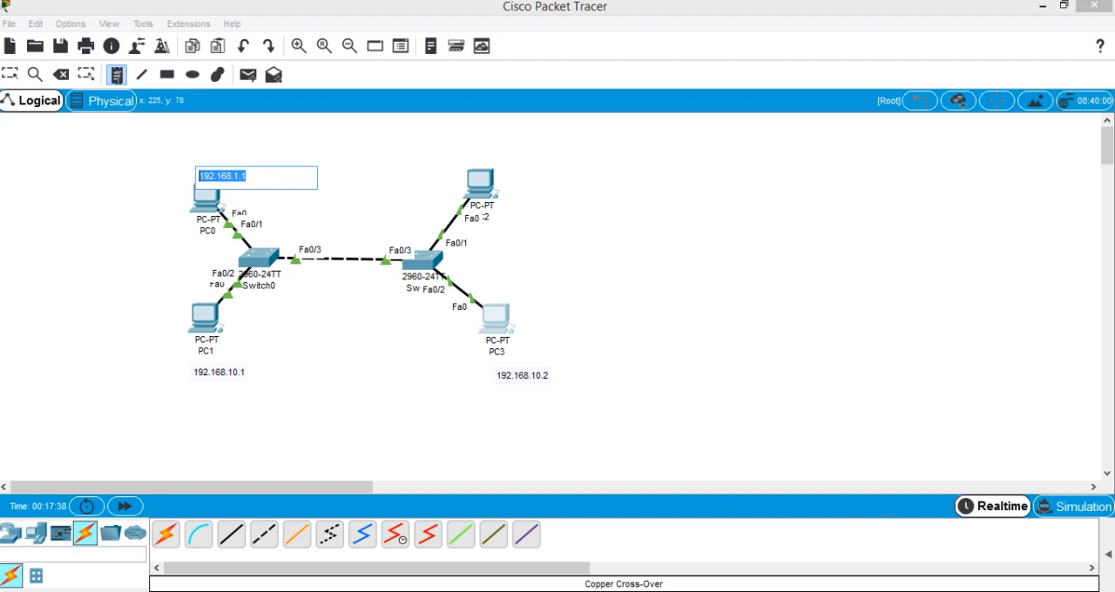
Place a note reading 192.168.1.2 beside PC2 and leave note placement.
left_click(117, 77)
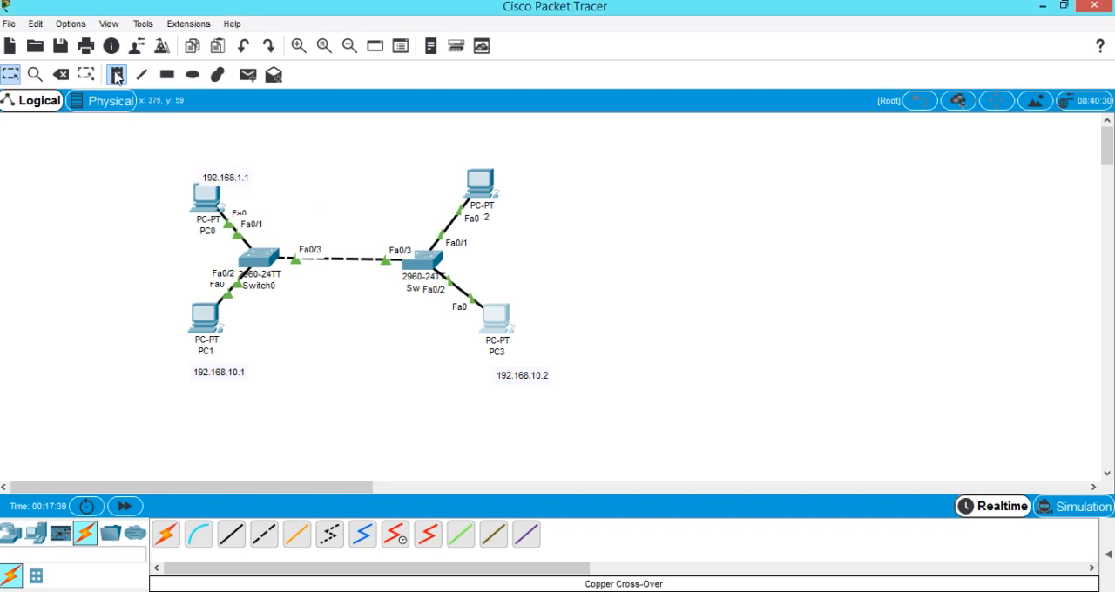
left_click(529, 165)
type("192.168.1.1")
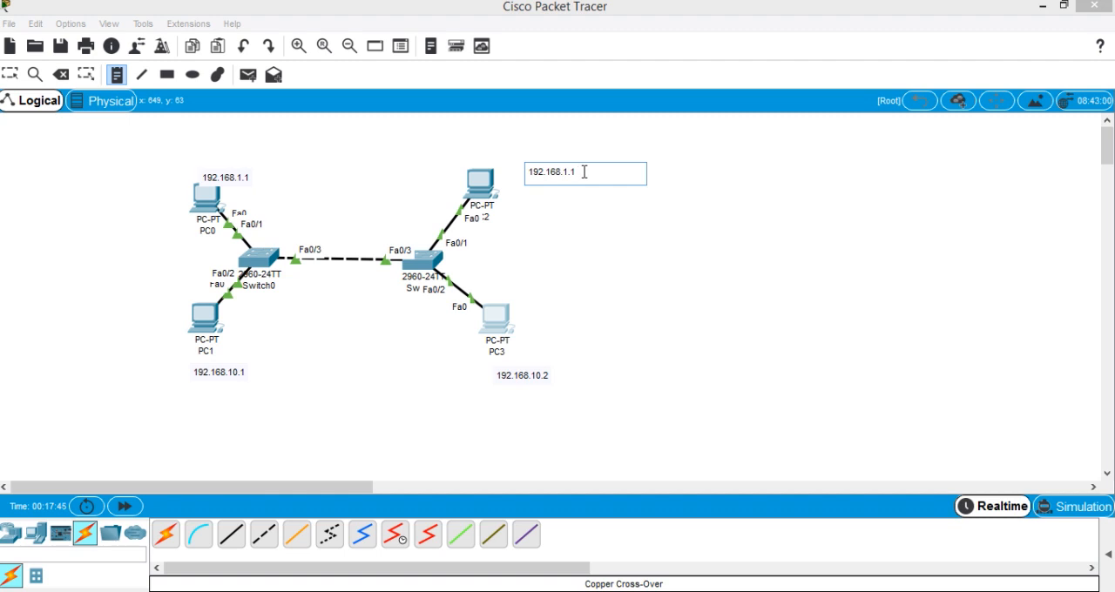
type("2")
key("Escape")
Reposition the 192.168.1.1 note directly above PC0 and the 192.168.1.2 note directly above PC2.
mouse_move(231, 175)
left_mouse_down()
mouse_move(192, 165)
mouse_move(213, 167)
left_mouse_up()
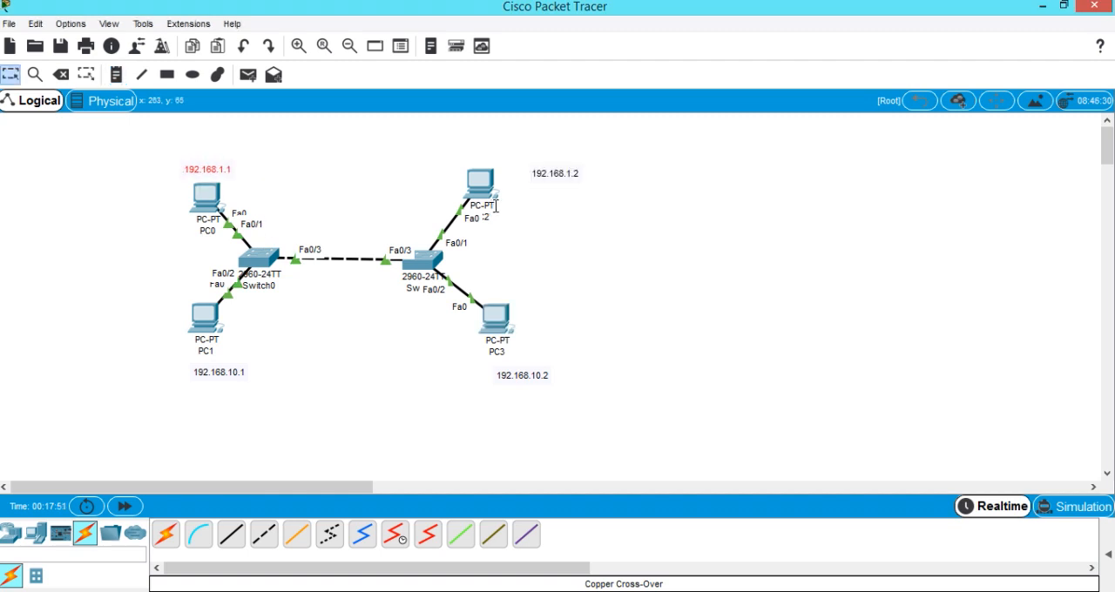
left_click_drag(552, 168, 478, 157)
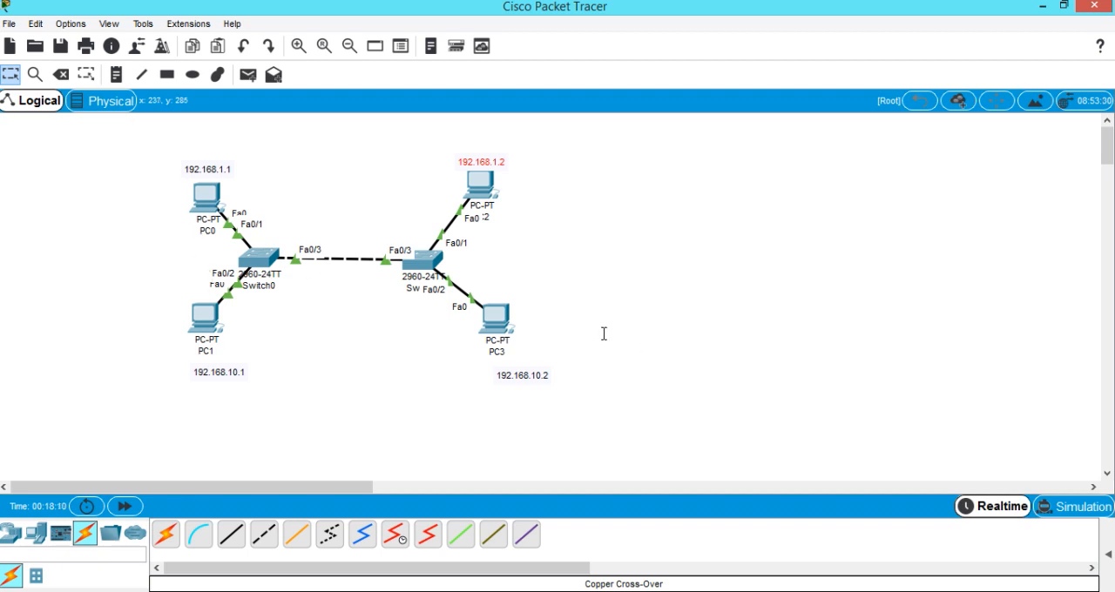
mouse_move(241, 202)
left_click(251, 253)
Place a note reading VLAN10 next to Switch0's Fa0/1 port label.
left_click(118, 75)
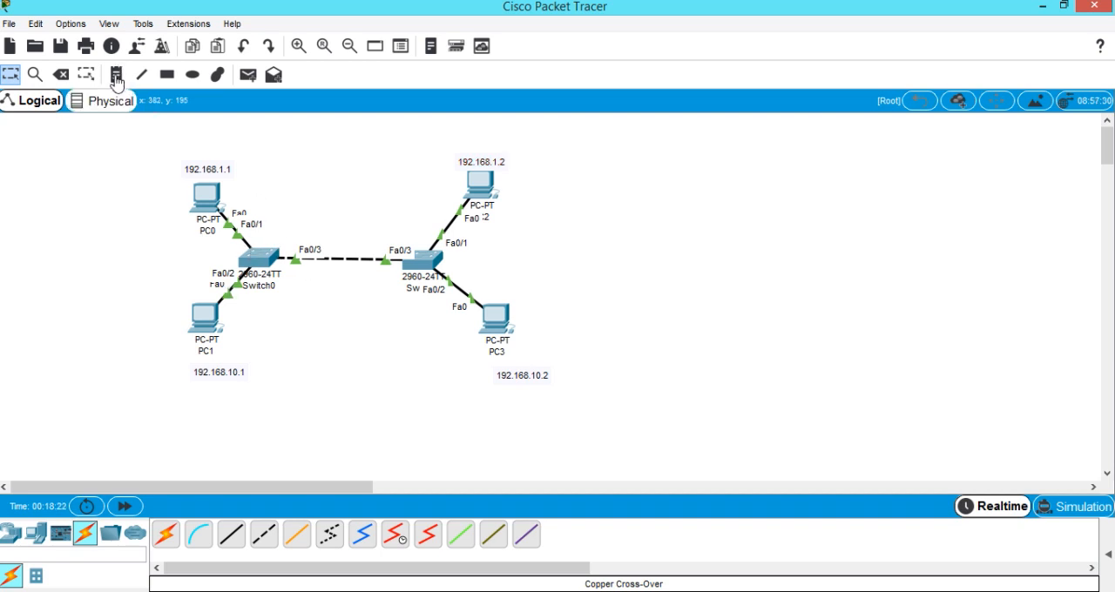
left_click(269, 218)
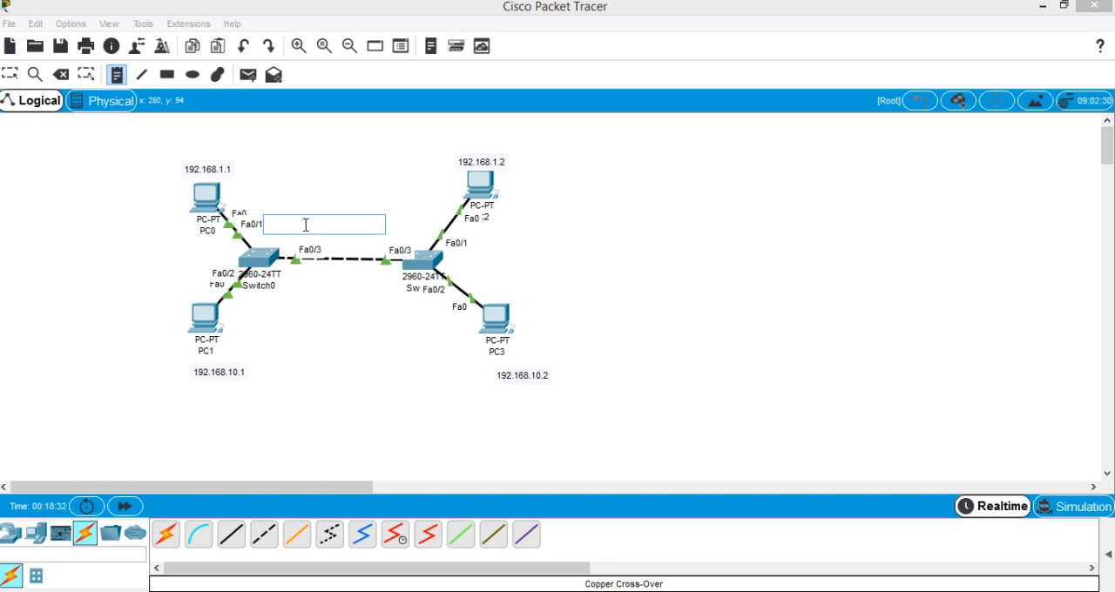
type("V")
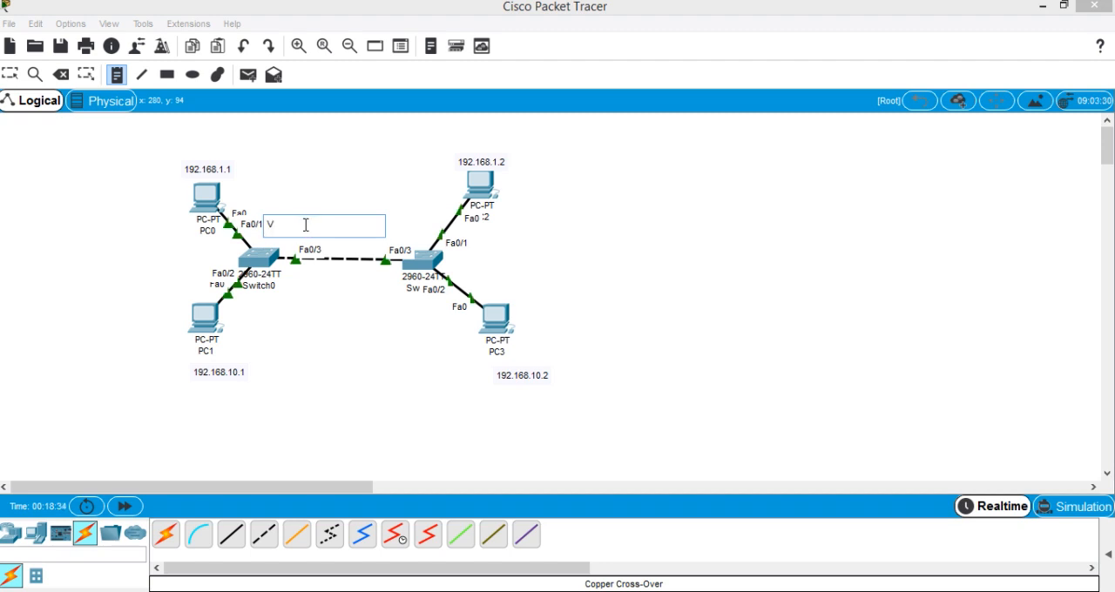
type("LAN10")
key("Escape")
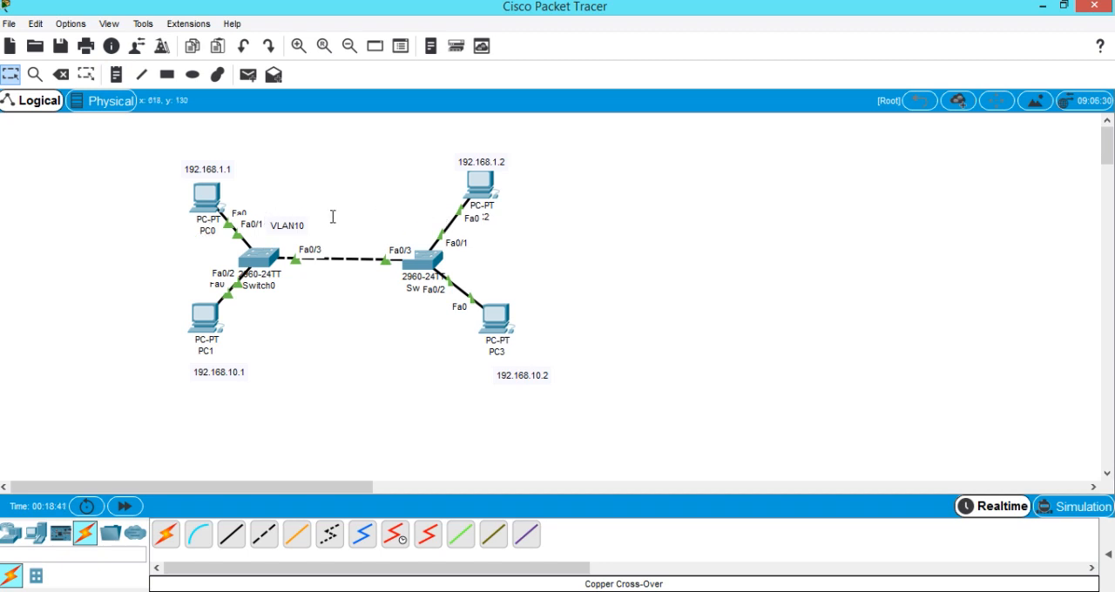
Place a note reading VLAN20 beside PC1, below Switch0, and leave note placement.
left_click(118, 74)
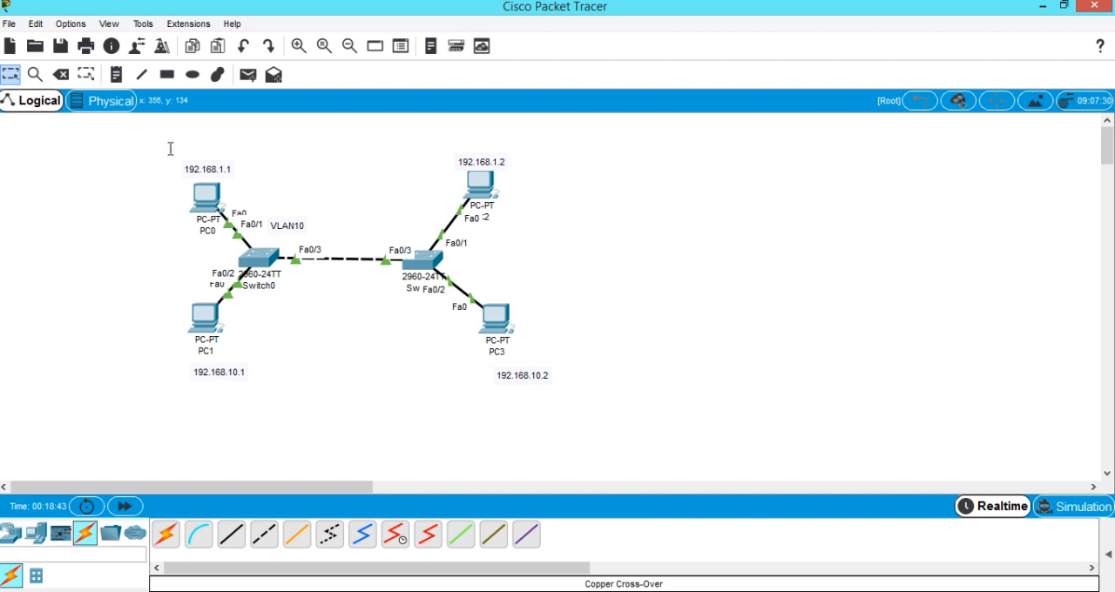
left_click(252, 335)
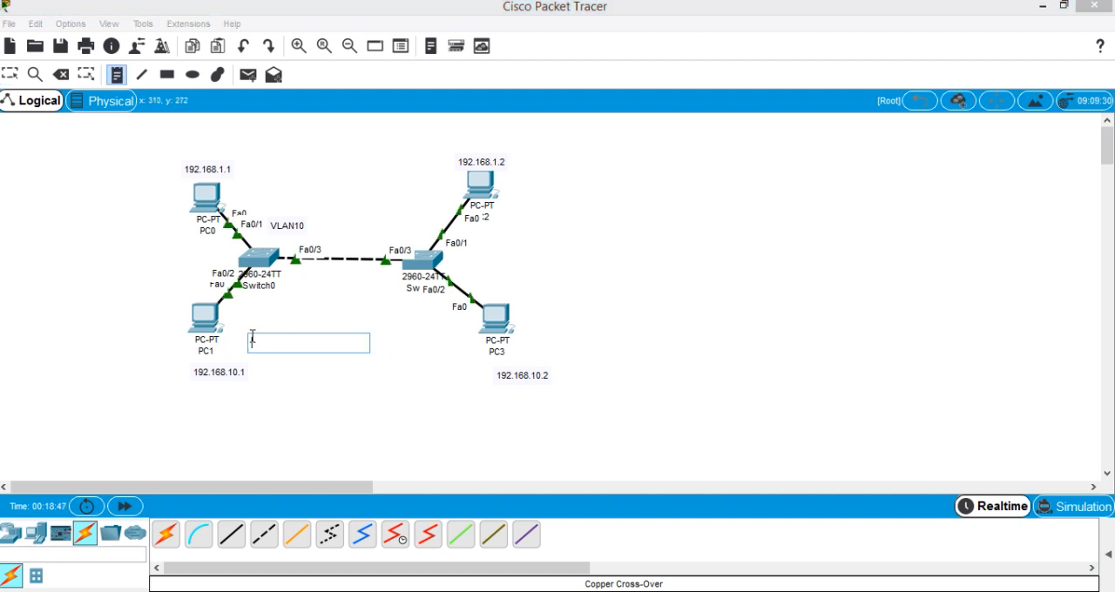
type("V")
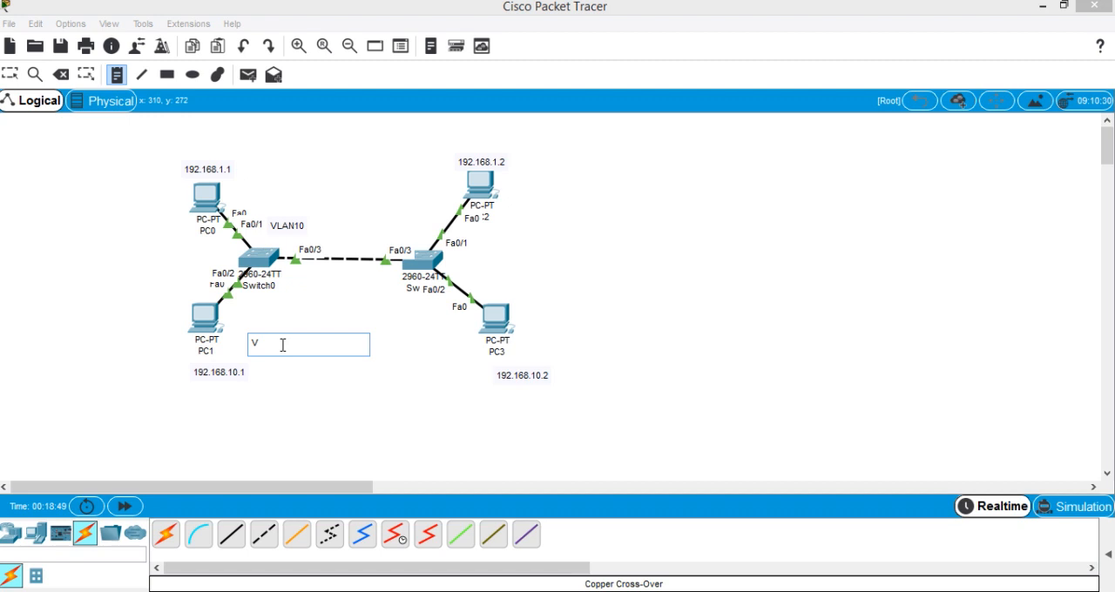
type("LAN20")
key("Escape")
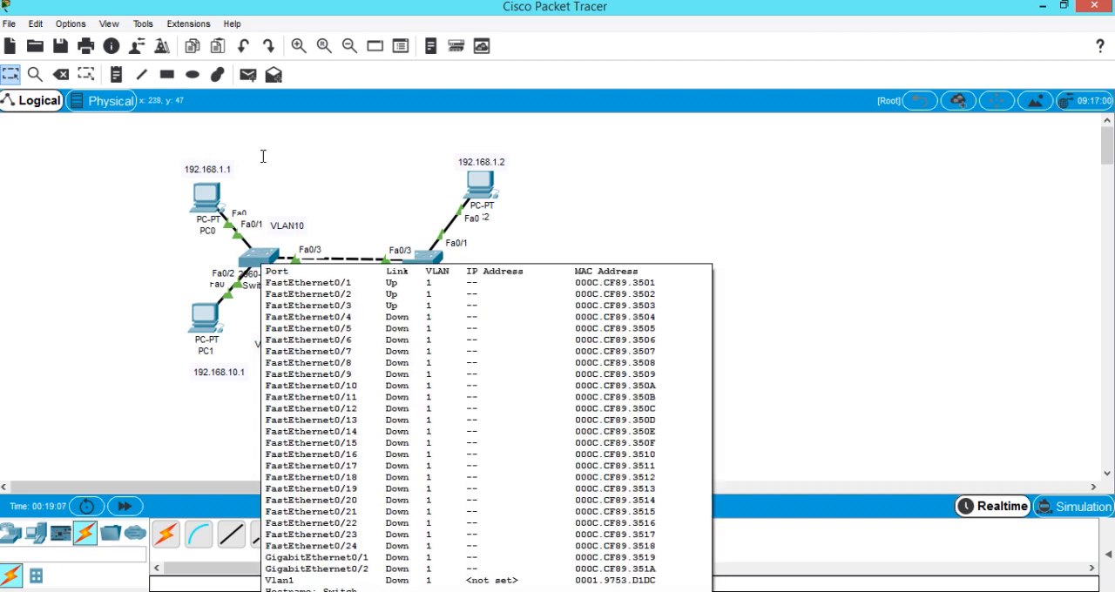
Open Switch0's command line clear of the topology and start a session at the user prompt.
left_click(258, 256)
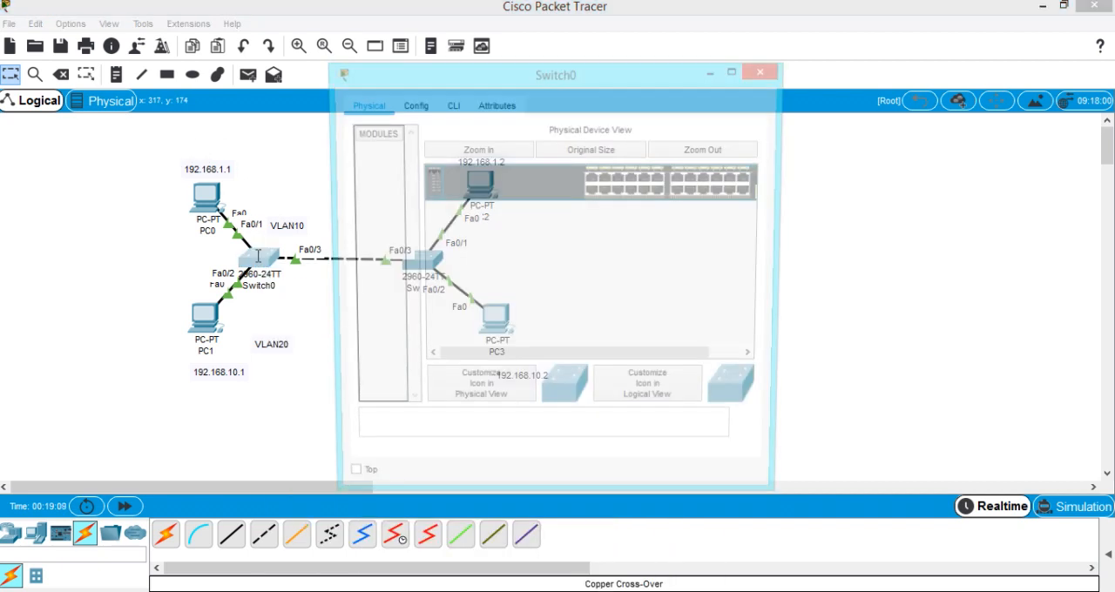
left_click_drag(441, 72, 679, 40)
left_click(697, 70)
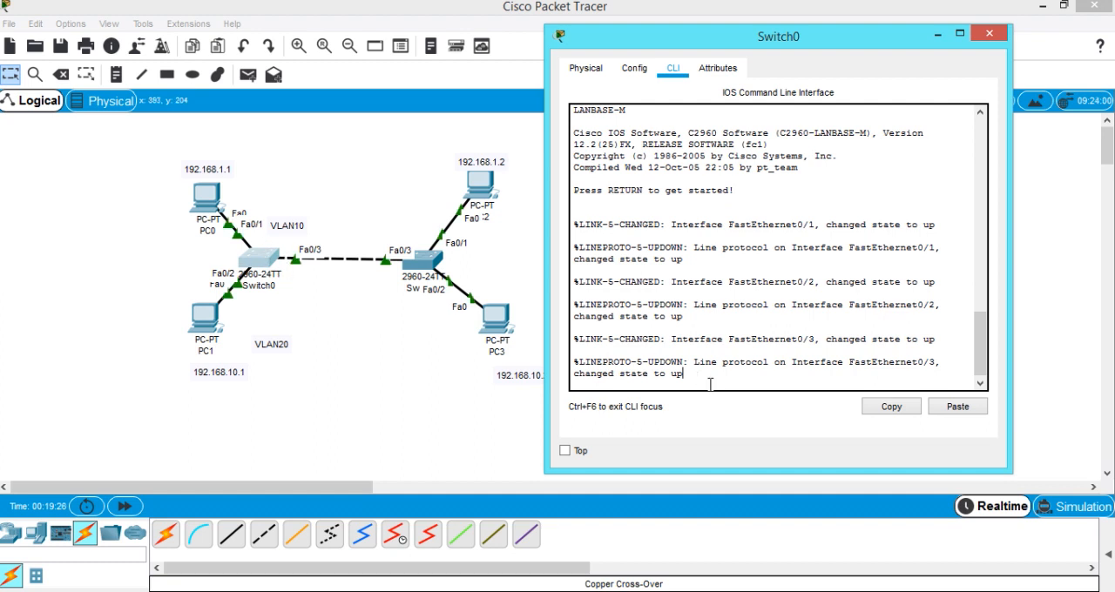
key("Return")
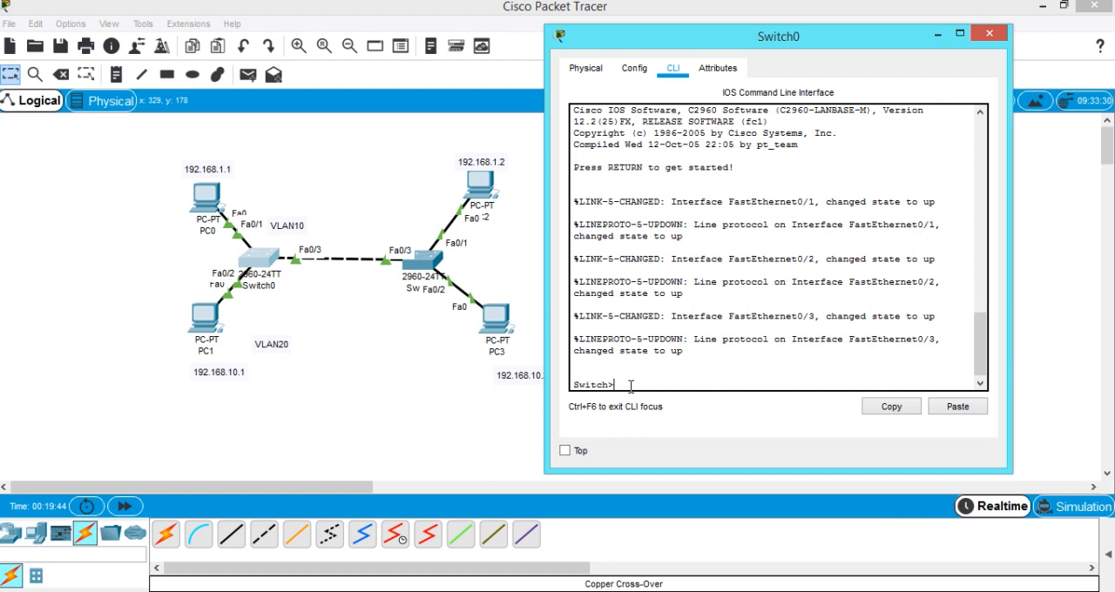
Run show vlan brief on Switch0 to list its VLANs.
type("show vlan brief")
key("Return")
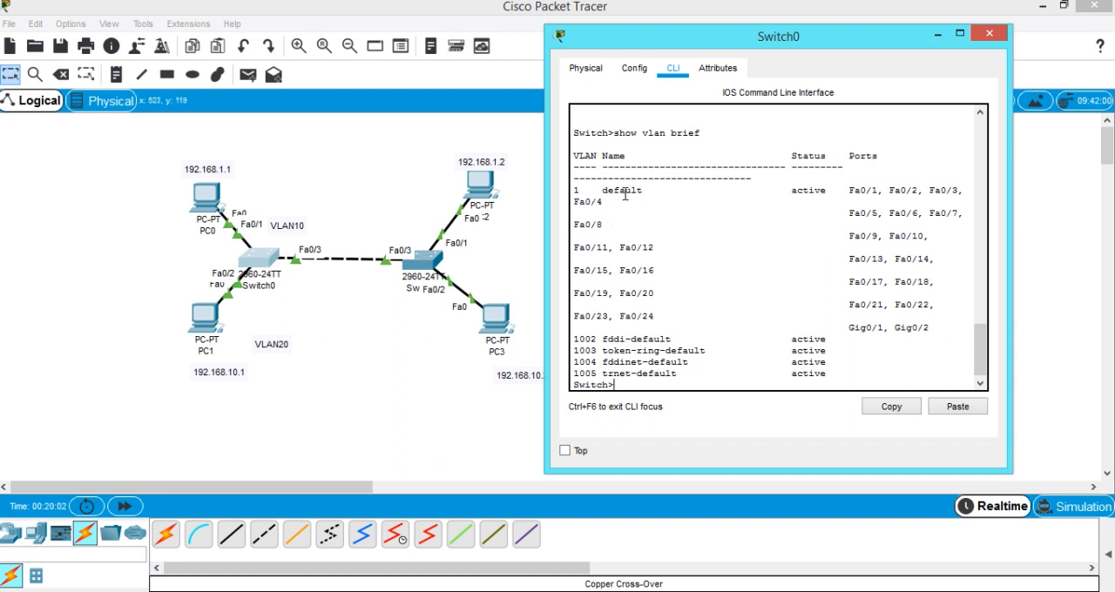
Examine Switch0's VLAN table, checking the ports in the default VLAN and the reserved VLANs 1002 to 1005.
left_click(851, 180)
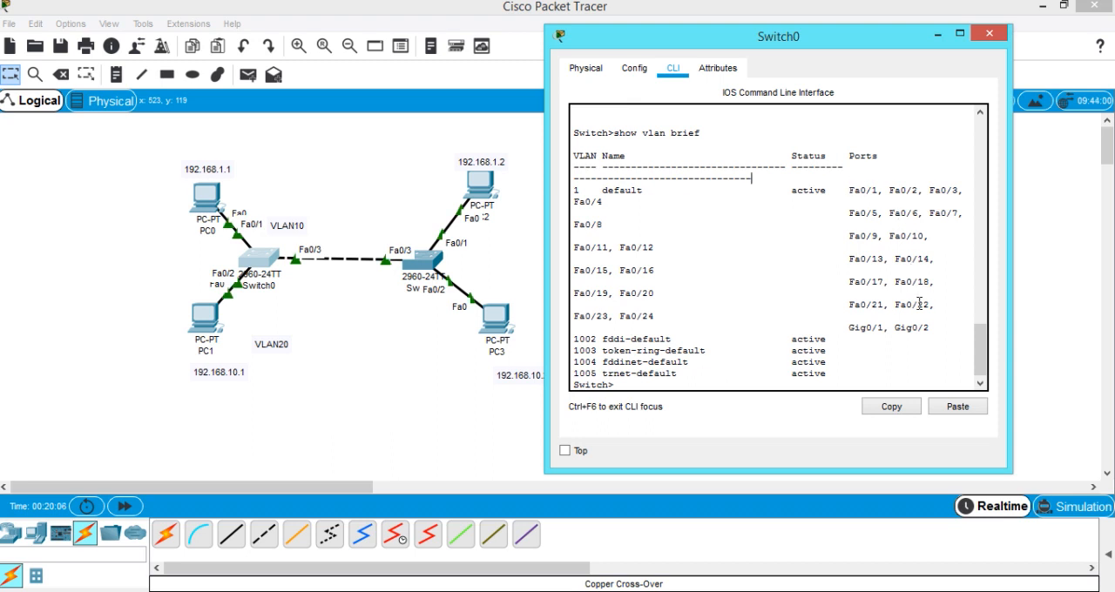
left_click_drag(919, 304, 917, 319)
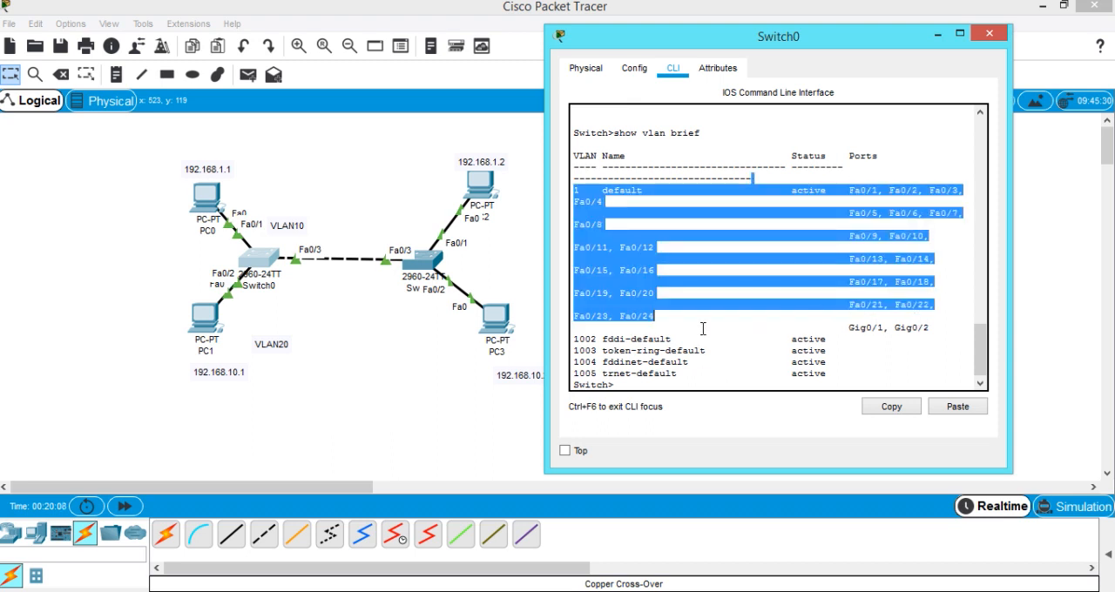
left_click(876, 330)
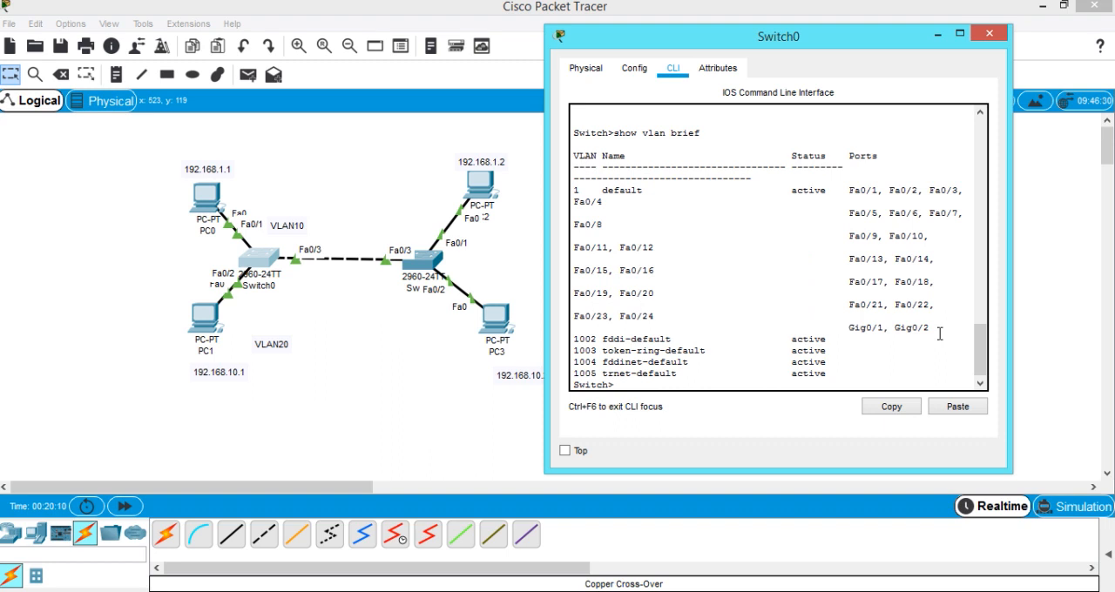
left_click_drag(940, 334, 938, 334)
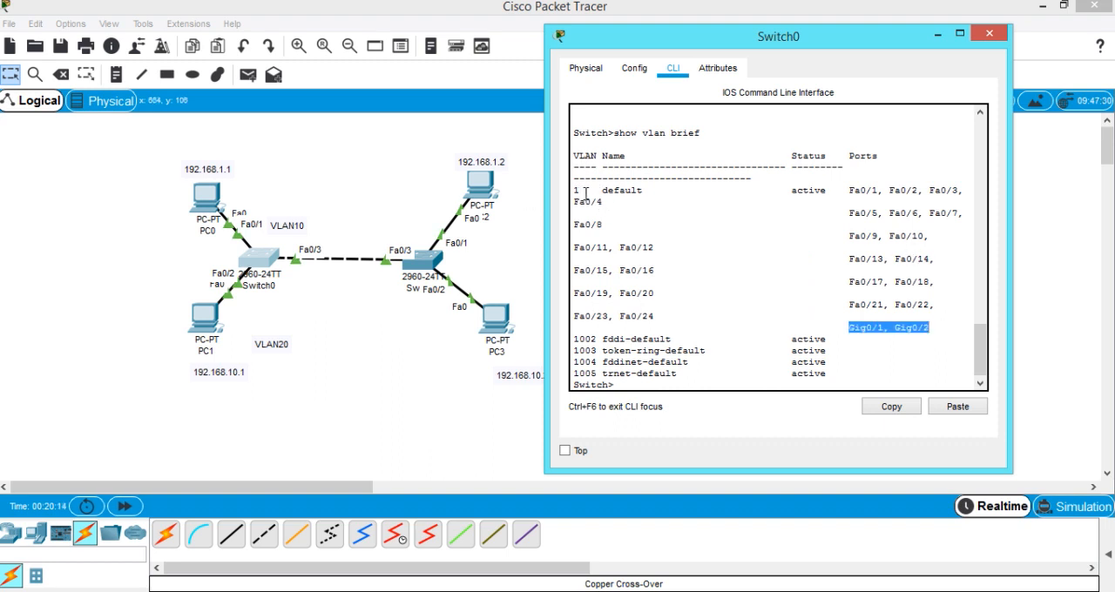
left_click_drag(574, 339, 633, 375)
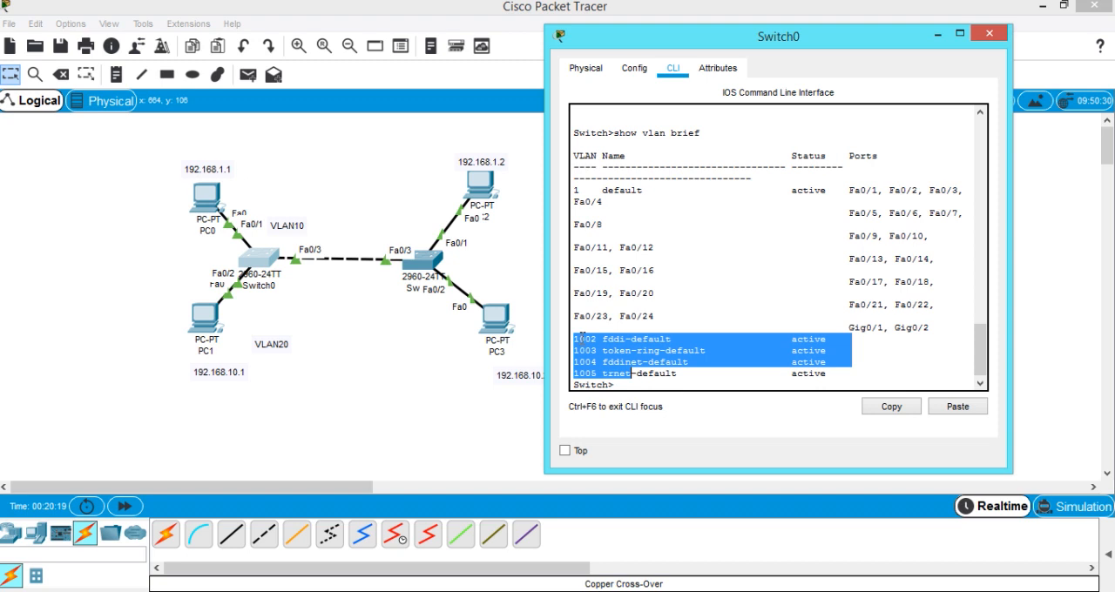
left_click(573, 341)
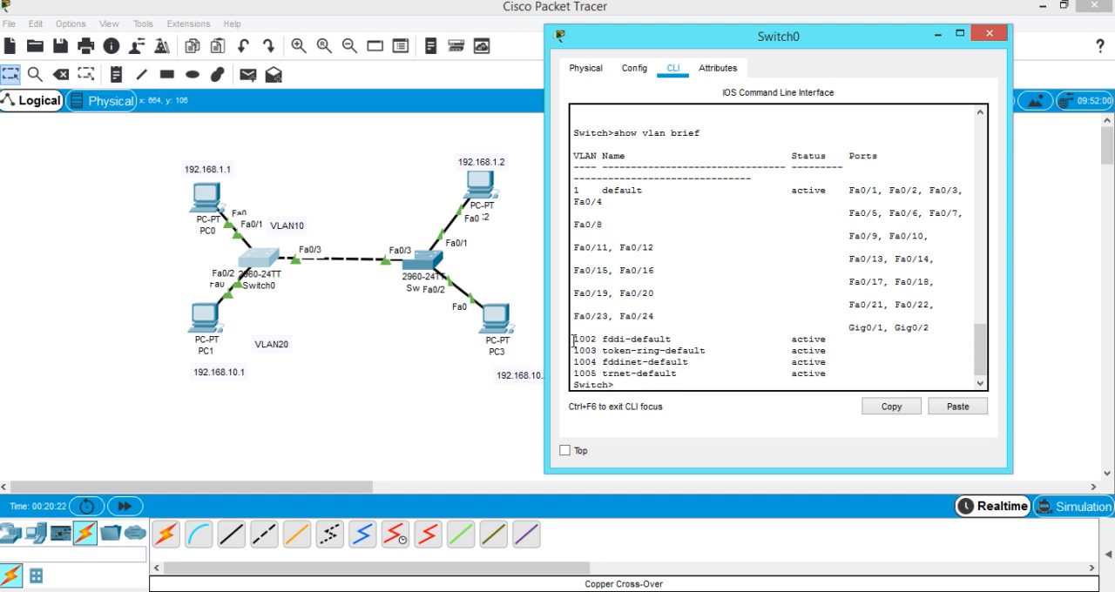
left_click_drag(574, 341, 597, 341)
left_click_drag(573, 373, 598, 374)
left_click(686, 373)
double_click(669, 340)
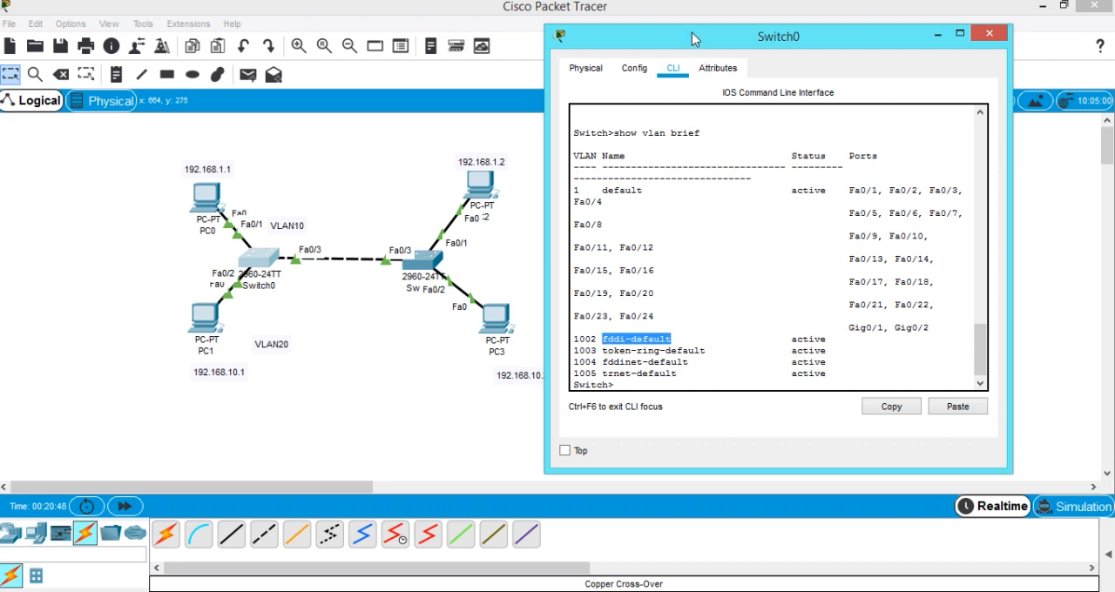
left_click_drag(697, 39, 735, 34)
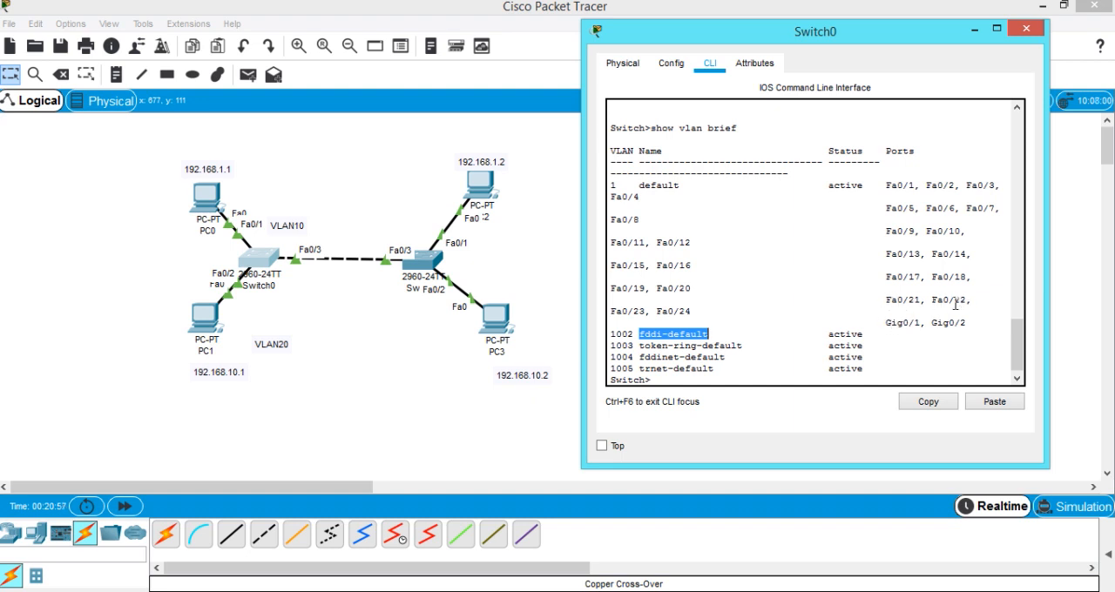
left_click_drag(890, 323, 966, 324)
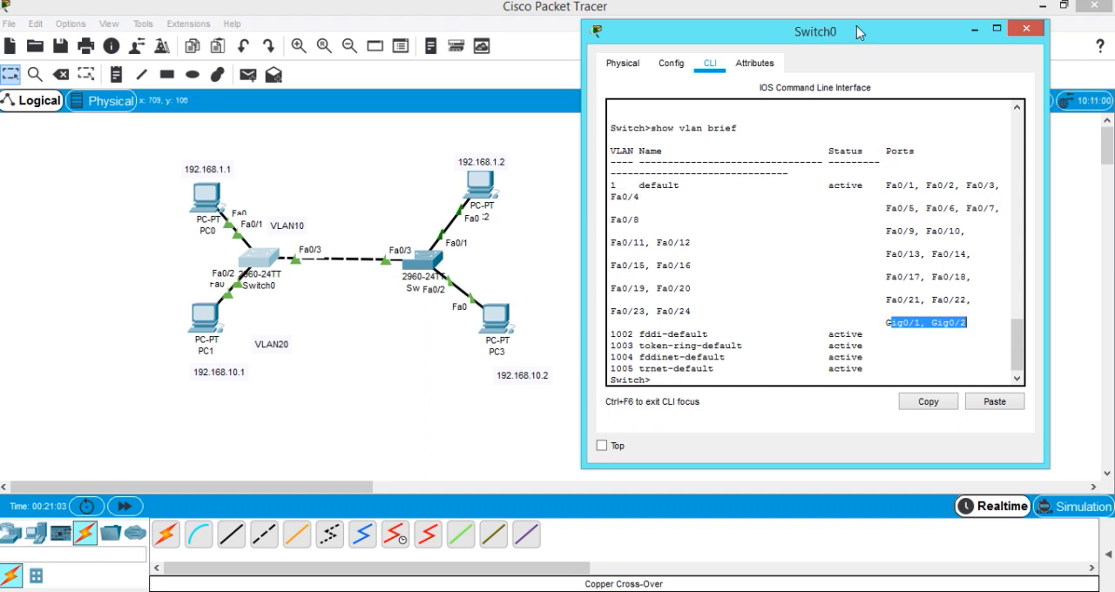
left_click_drag(871, 39, 850, 41)
Enter privileged mode with enable and global configuration mode with config t on Switch0.
left_click(685, 381)
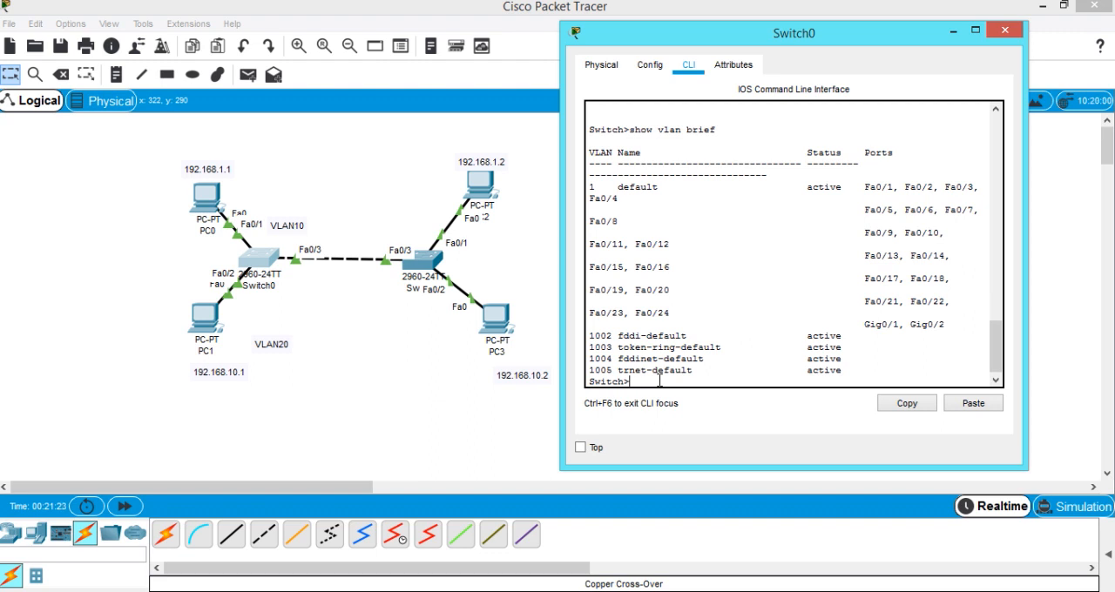
type("enable")
key("Return")
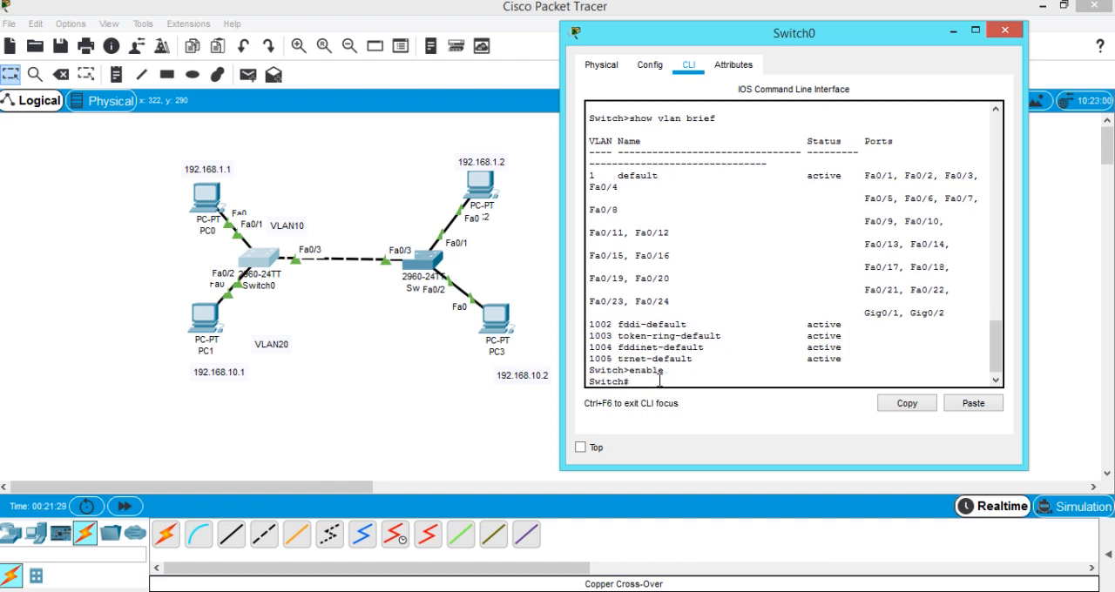
type("config t")
key("Return")
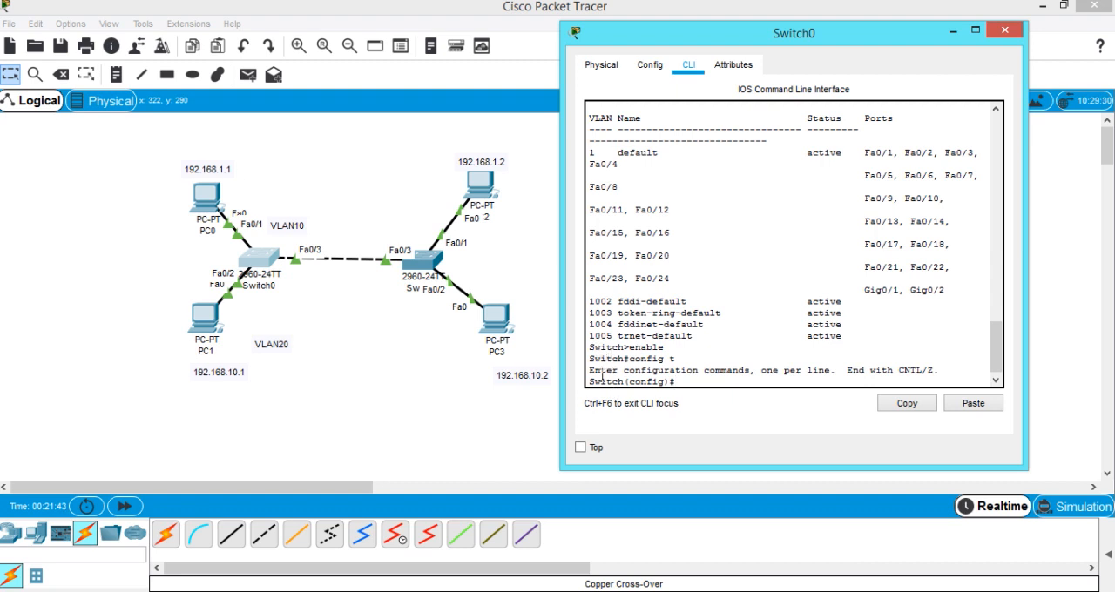
Create VLAN 10 on Switch0 and name it IT.
left_click_drag(629, 382, 684, 383)
left_click(686, 381)
type("vlan 10")
key("Return")
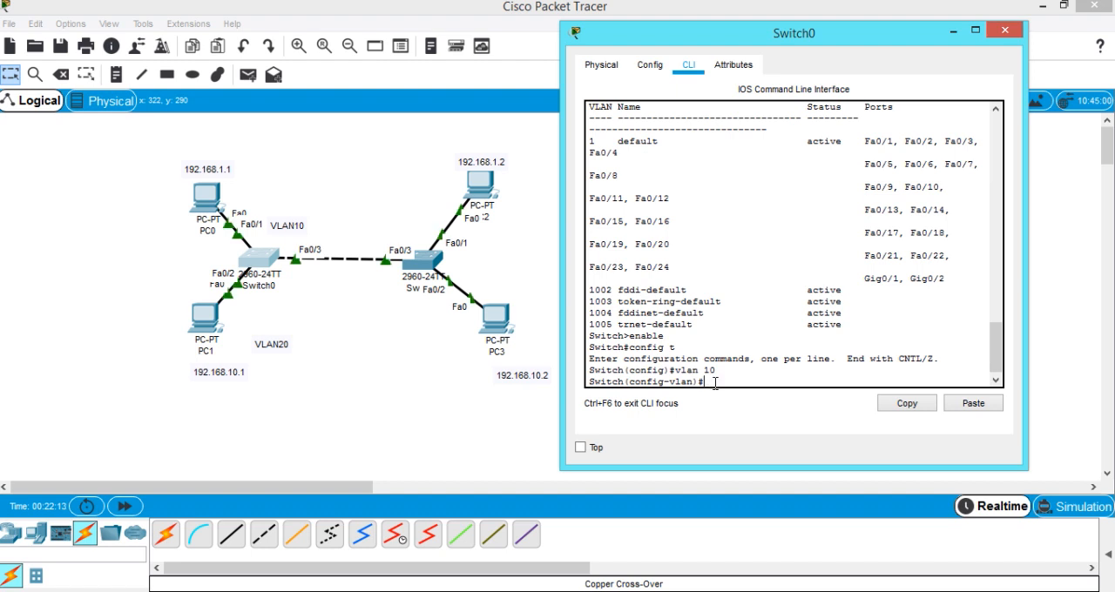
type("name")
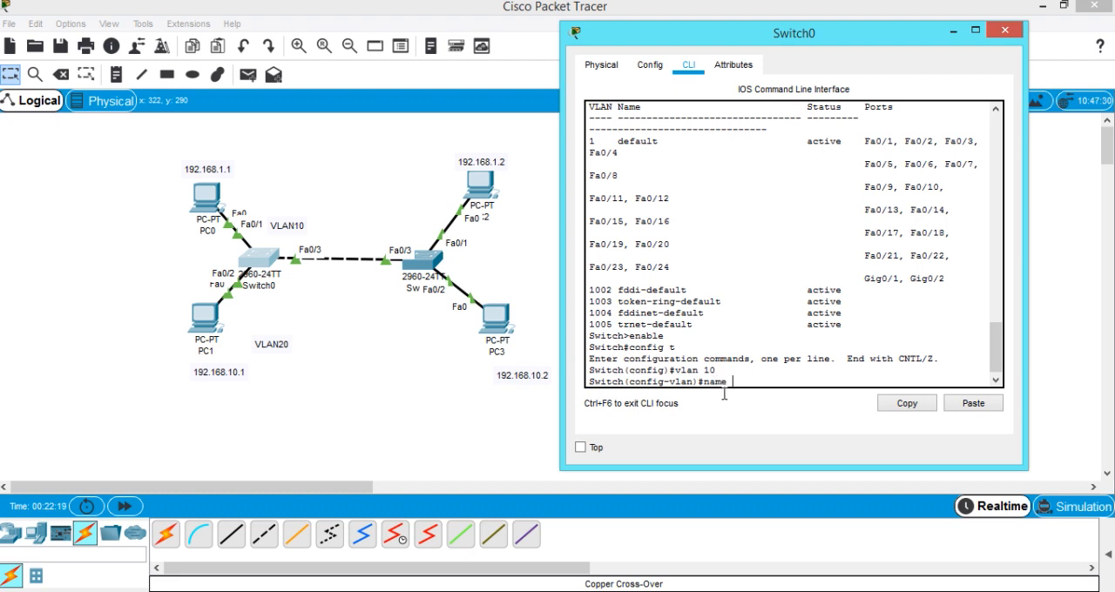
type(" IT")
key("Return")
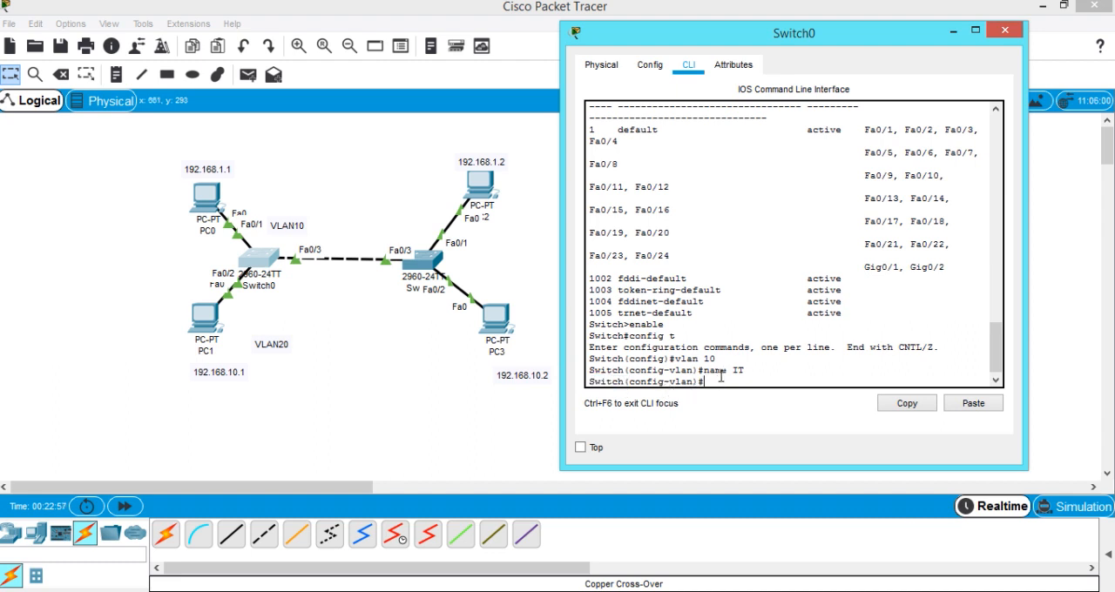
Set Switch0's hostname to S1.
type("hostname S1")
key("Return")
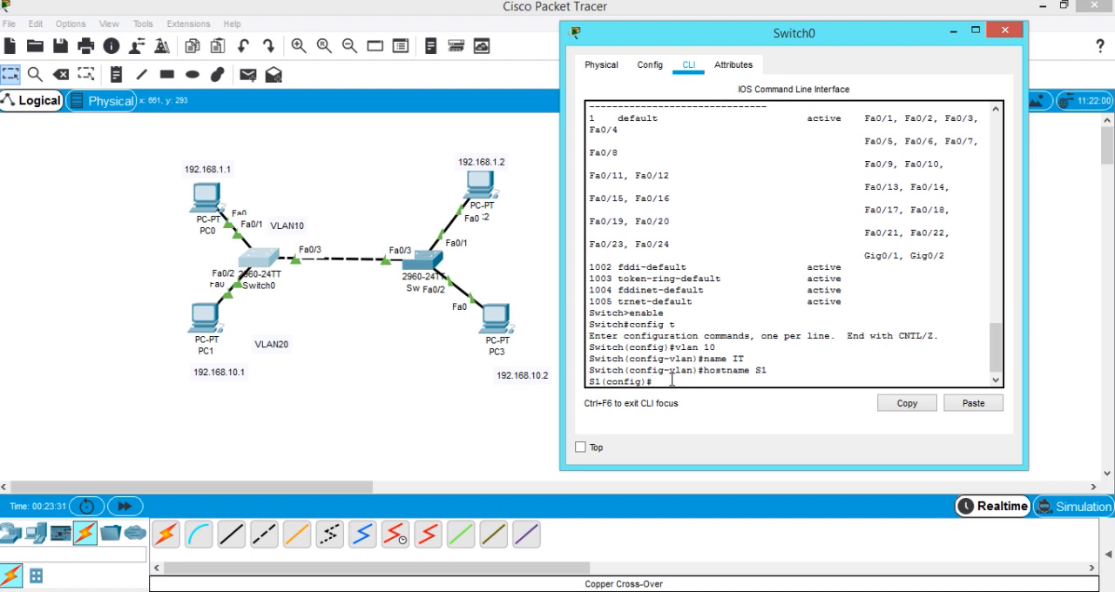
Exit configuration mode and run show vlan brief to check the number and name of the new VLAN.
type("exit")
key("Return")
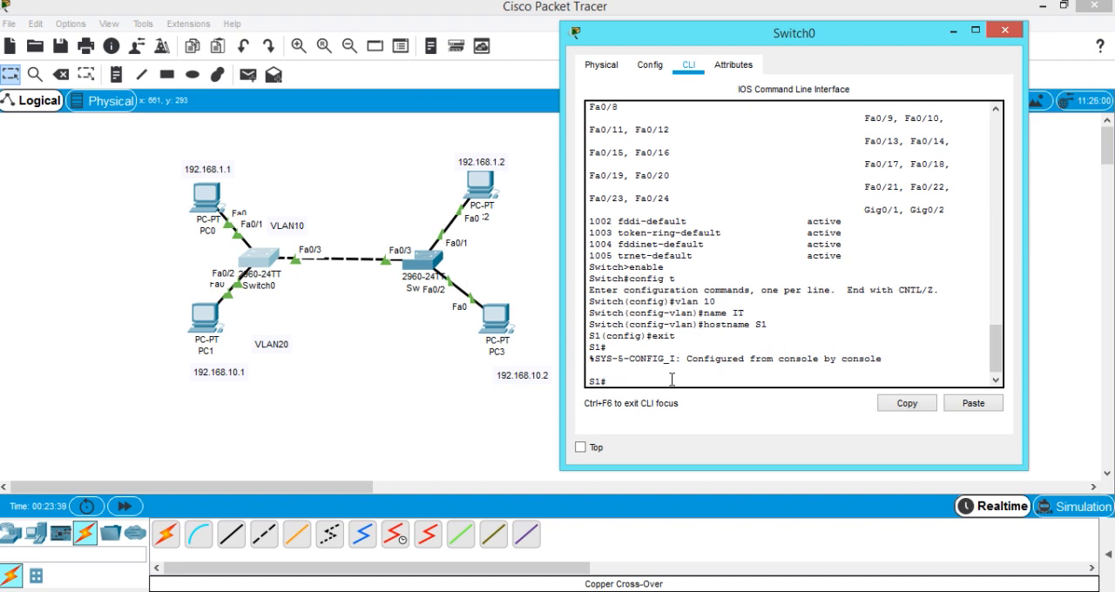
type("show vlan brief")
key("Return")
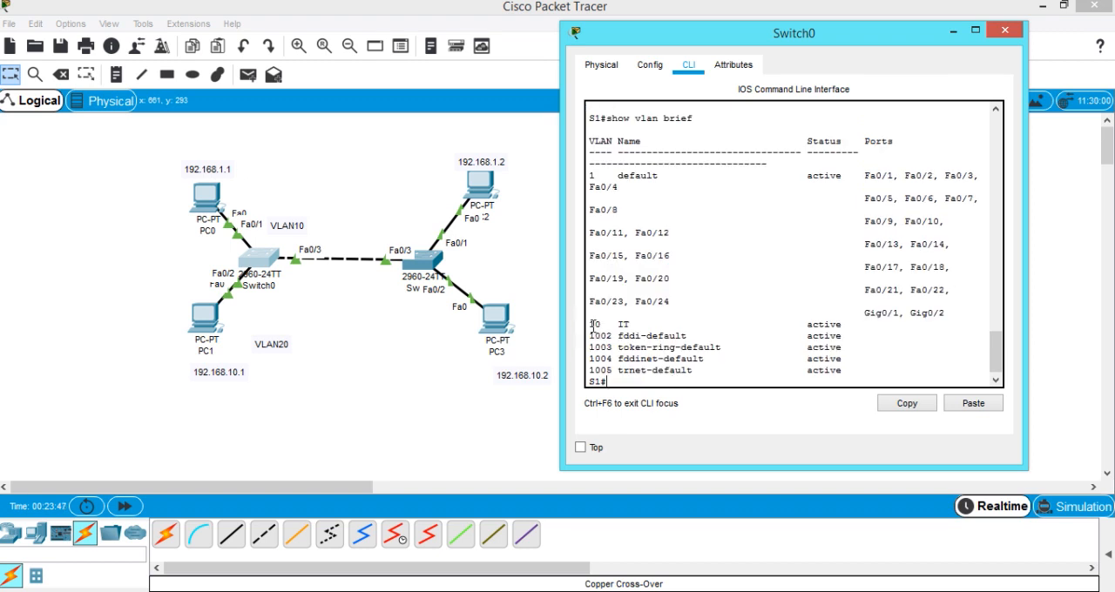
left_click_drag(591, 324, 601, 325)
left_click(619, 325)
left_click_drag(617, 324, 634, 331)
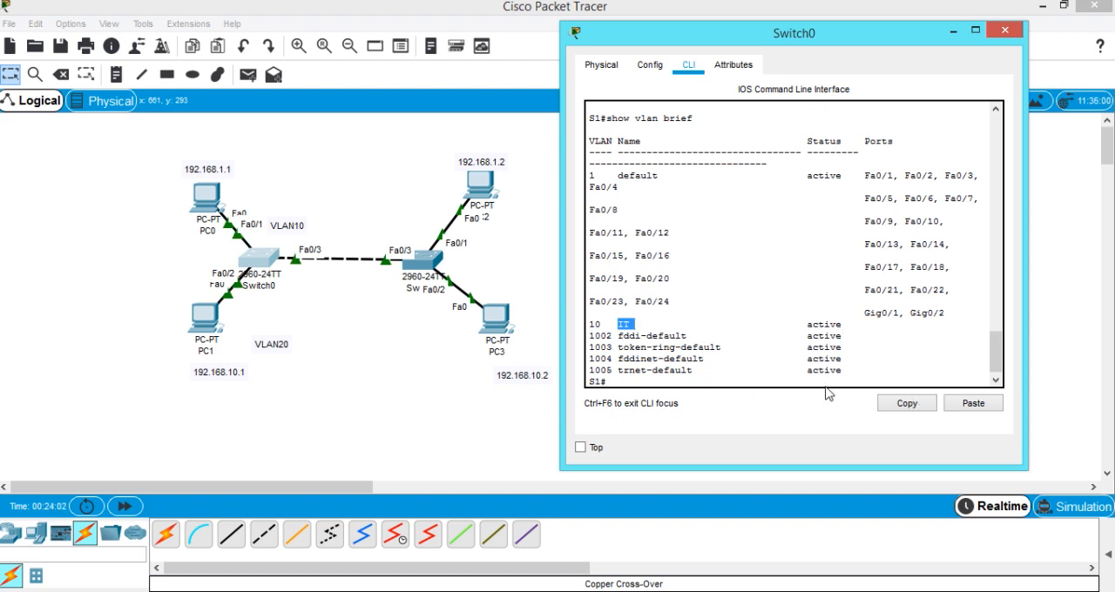
Return S1 to global configuration mode with configure t.
left_click(992, 372)
left_click_drag(994, 367, 921, 379)
left_click(914, 376)
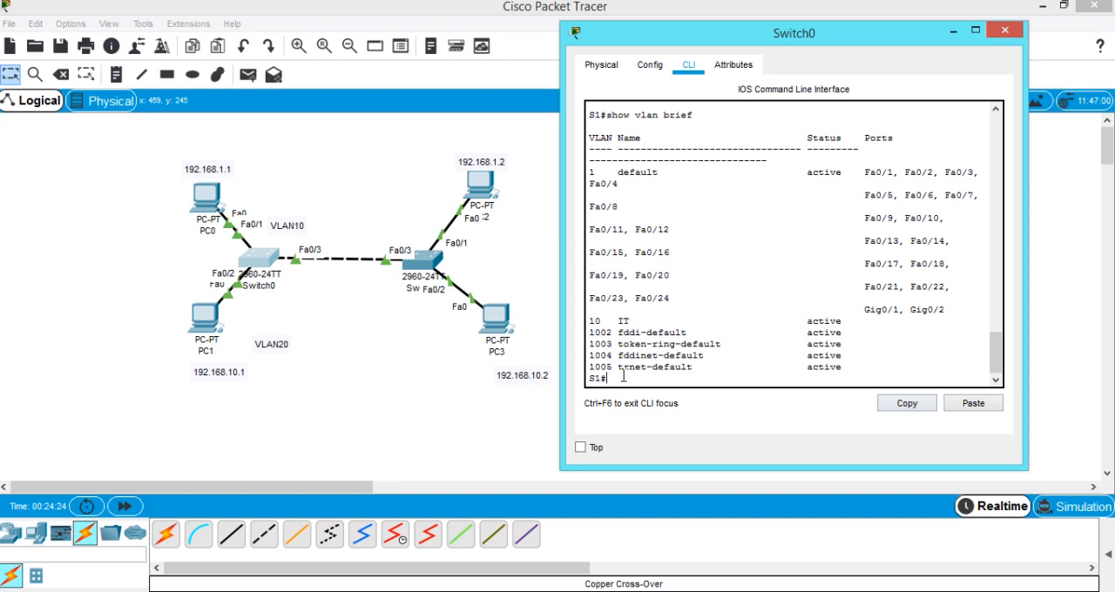
type("e")
key("BackSpace")
type("configure t")
key("Return")
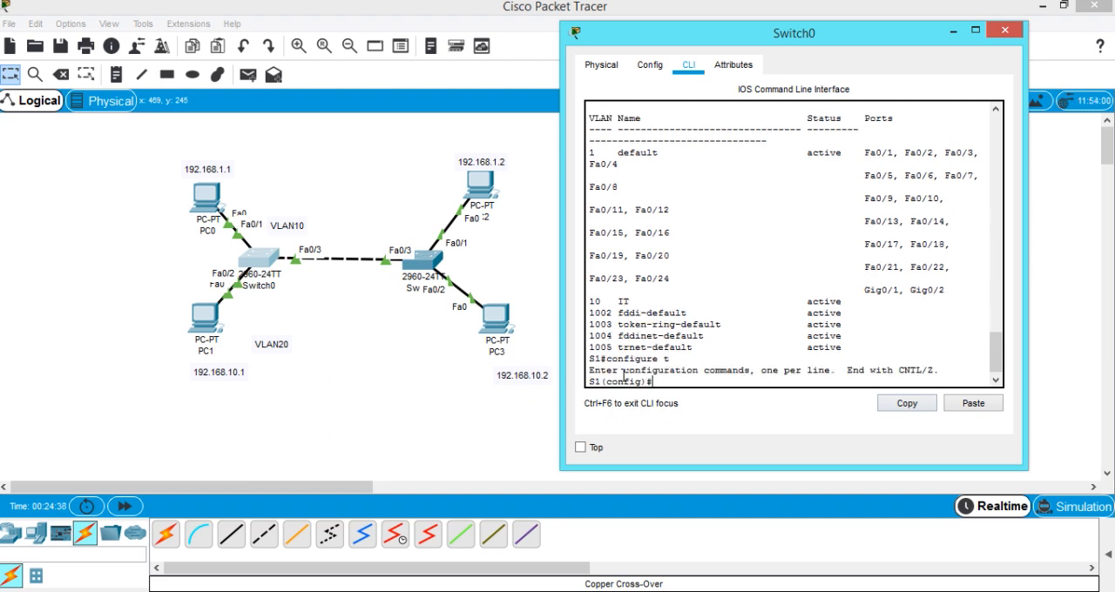
Create VLAN 20 on S1 and name it HR.
type("vlan 20")
key("Return")
type("name")
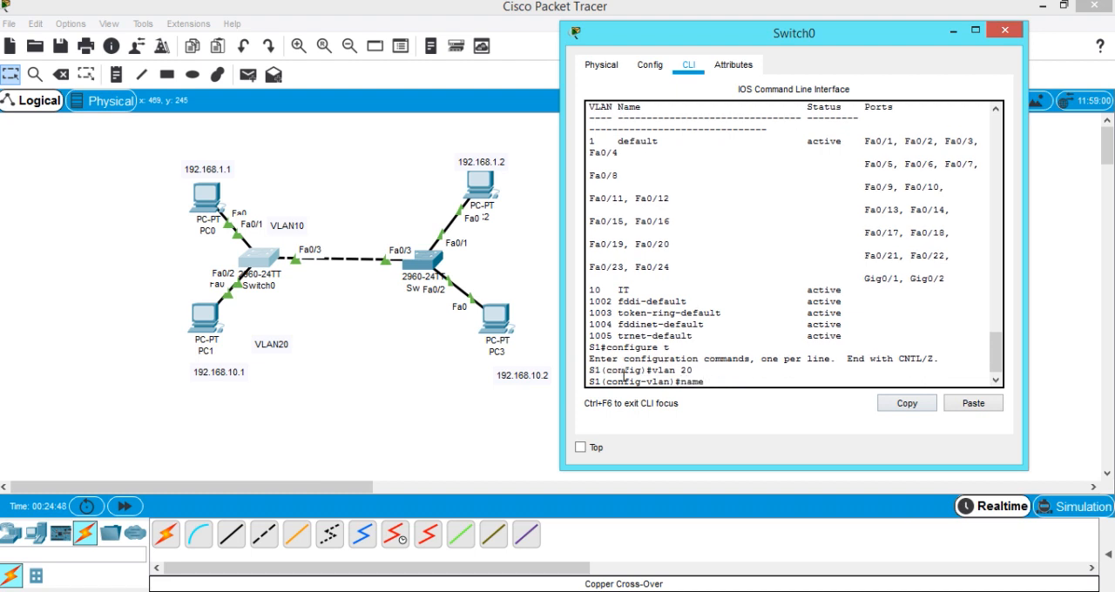
type(" HR")
key("Return")
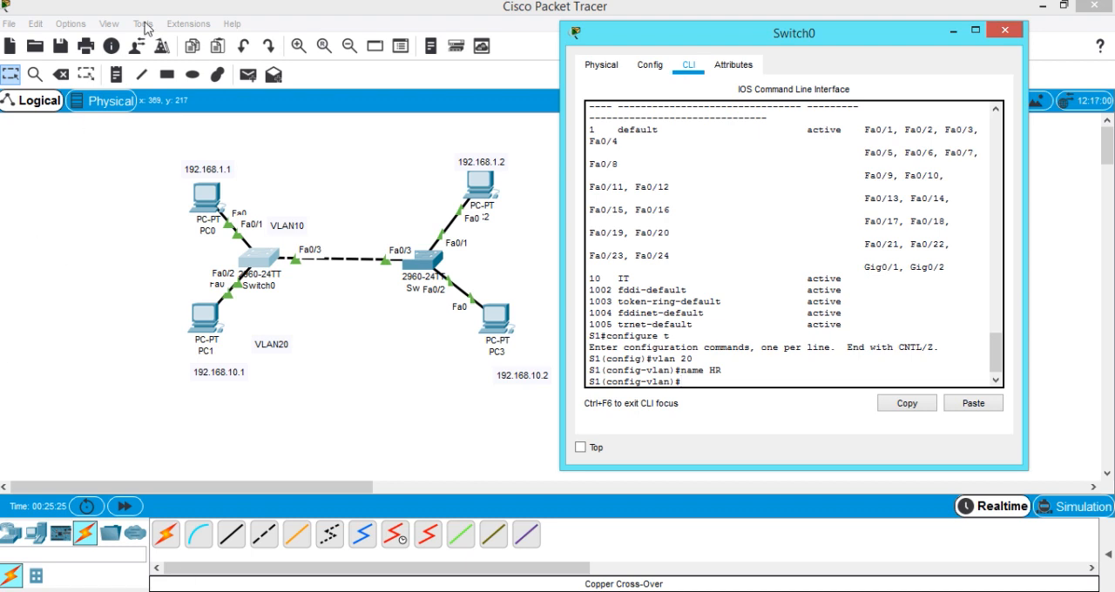
Place a two-line note reading Access port and Trunk port left of PC0, and reopen Switch0's command line.
left_click(117, 75)
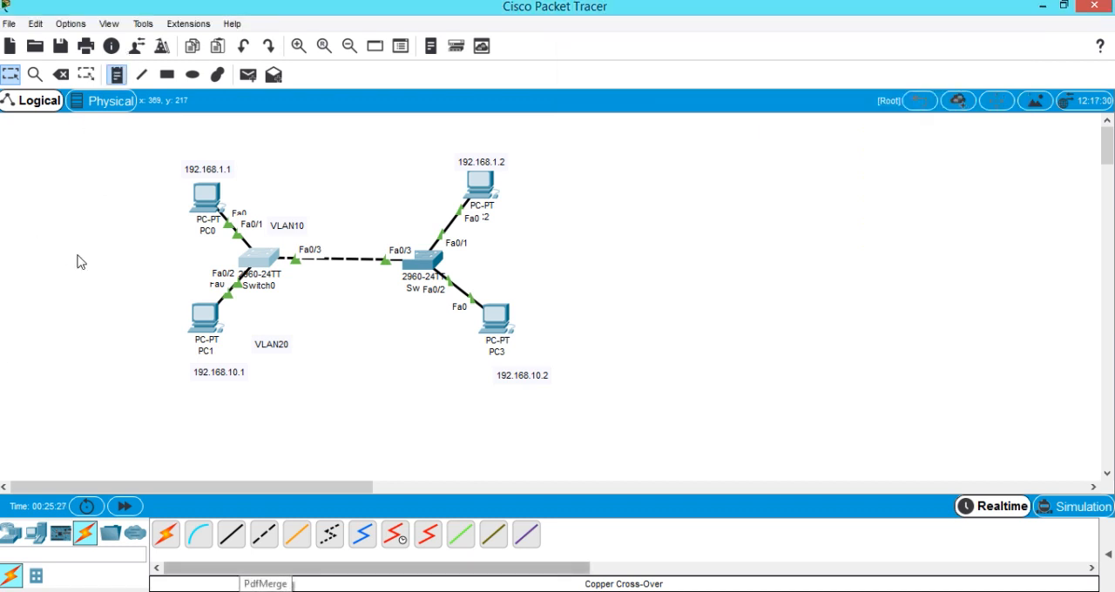
left_click(21, 200)
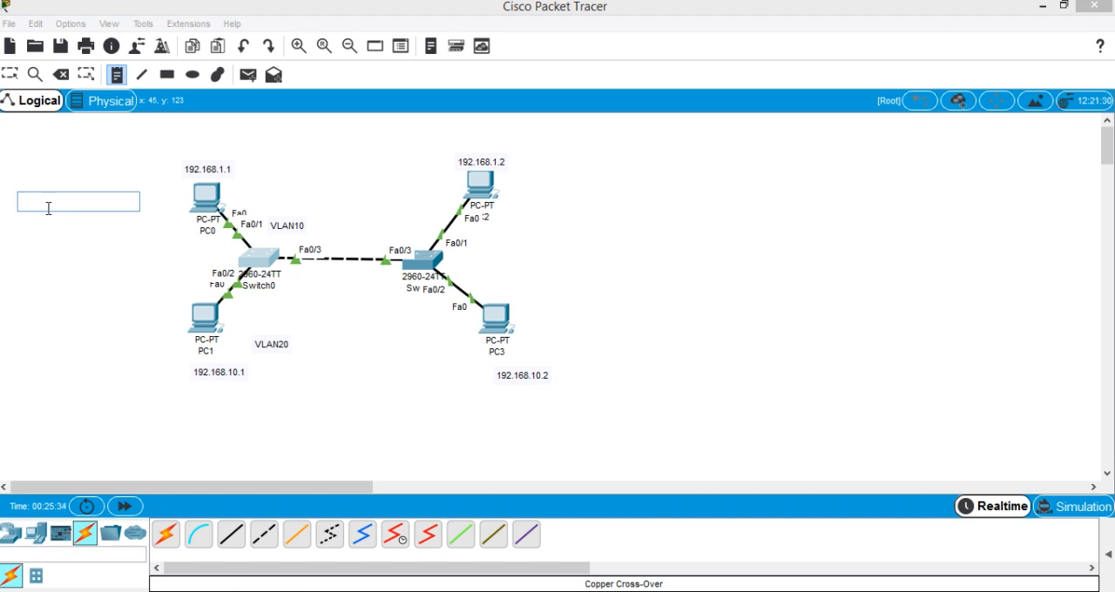
type("Access port")
key("Return")
type("Trun")
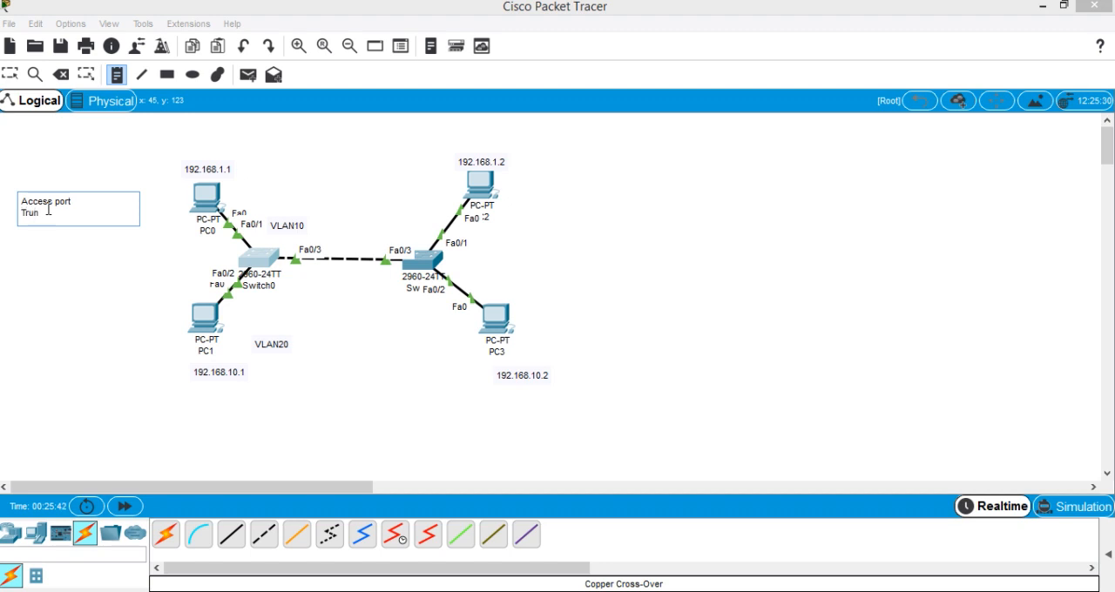
type("k port")
left_click(258, 257)
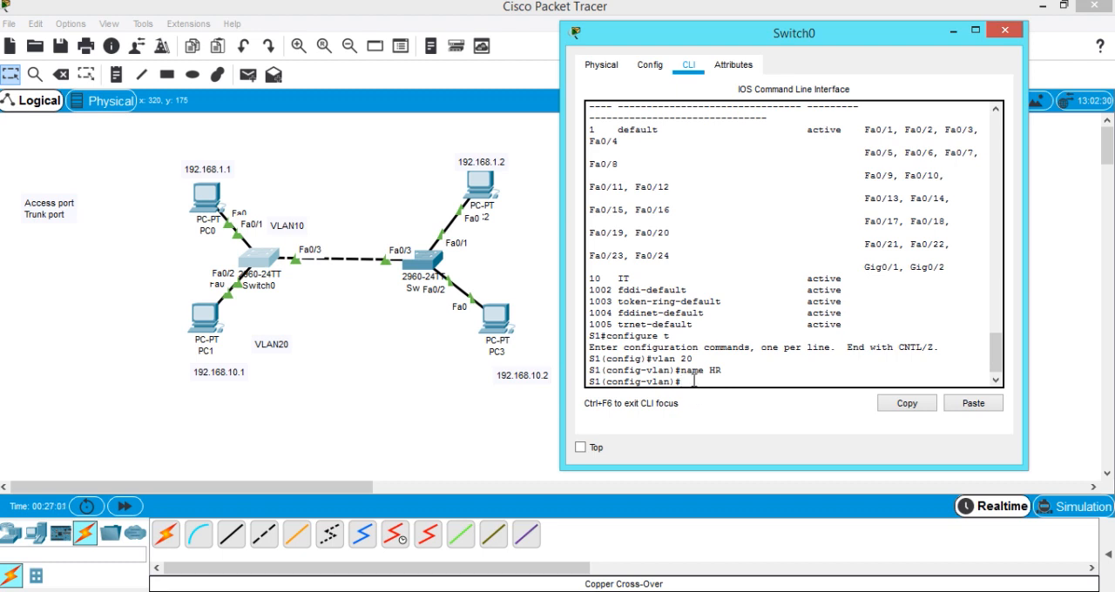
Enter interface fa0/1 on S1 and set it to access mode with switchport mode access.
type("interface")
type("fa0/1")
key("Return")
type("switchport mode")
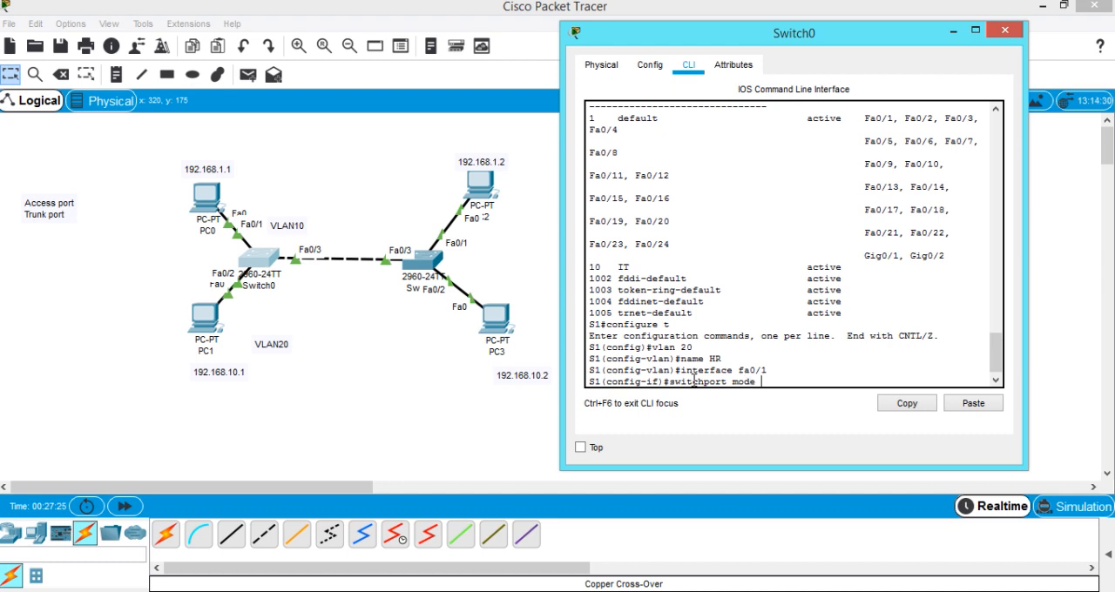
type(" a")
type("ccess")
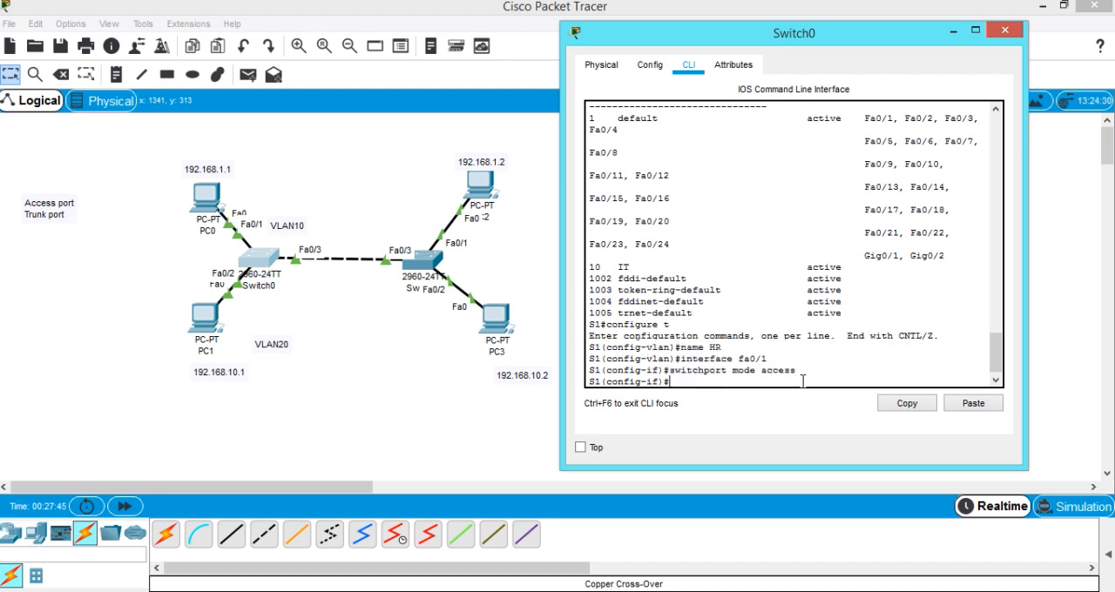
key("Return")
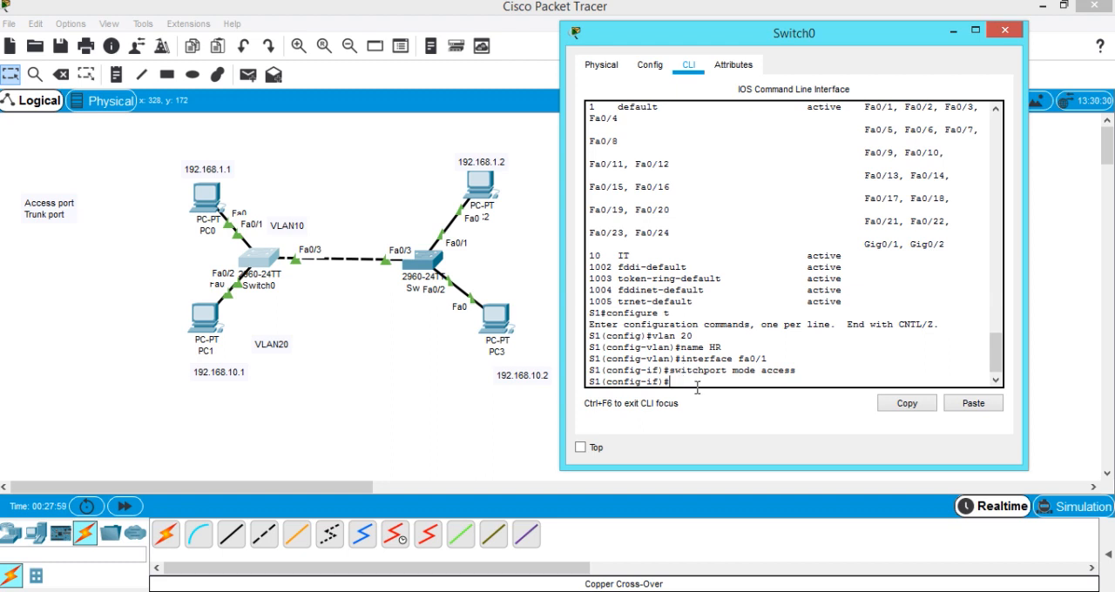
Assign fa0/1 to VLAN 10 with switchport access vlan 10, and exit the interface configuration.
type("witchport access vlan10")
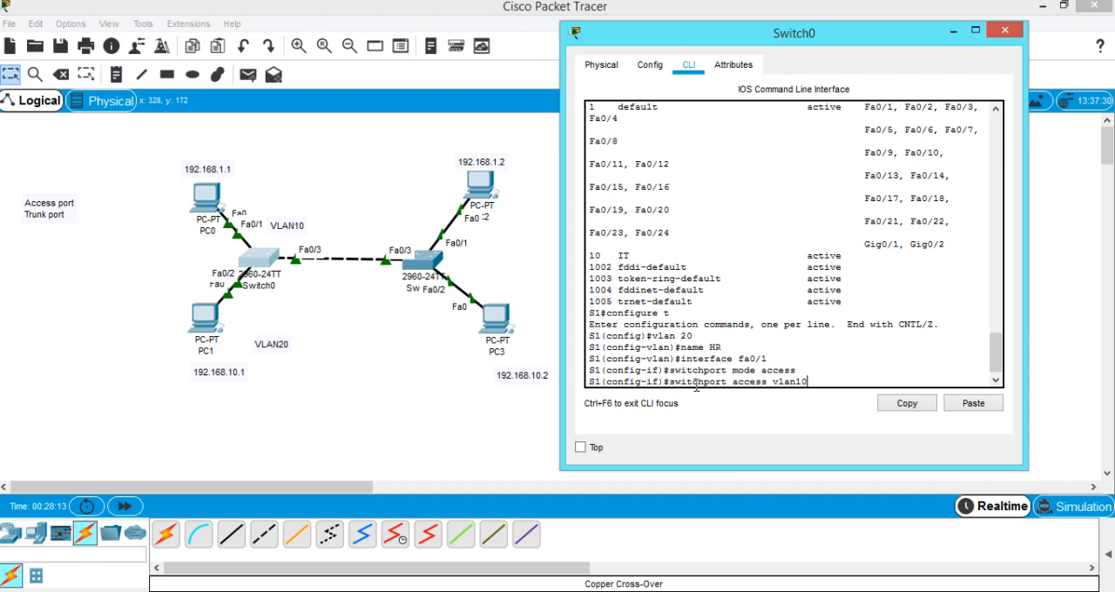
key("Left")
key("Left")
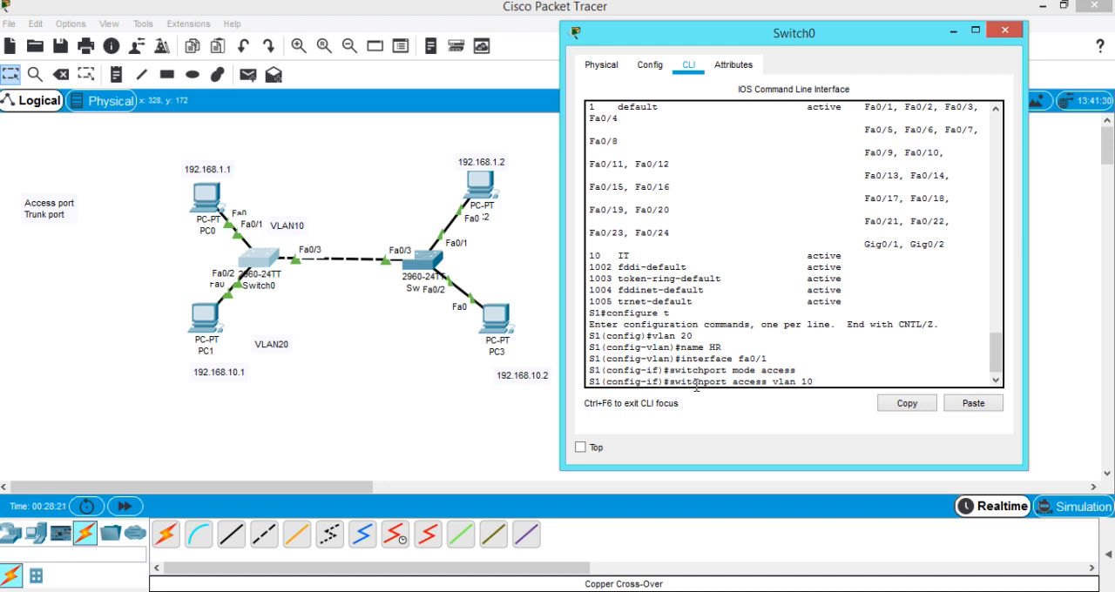
key("Return")
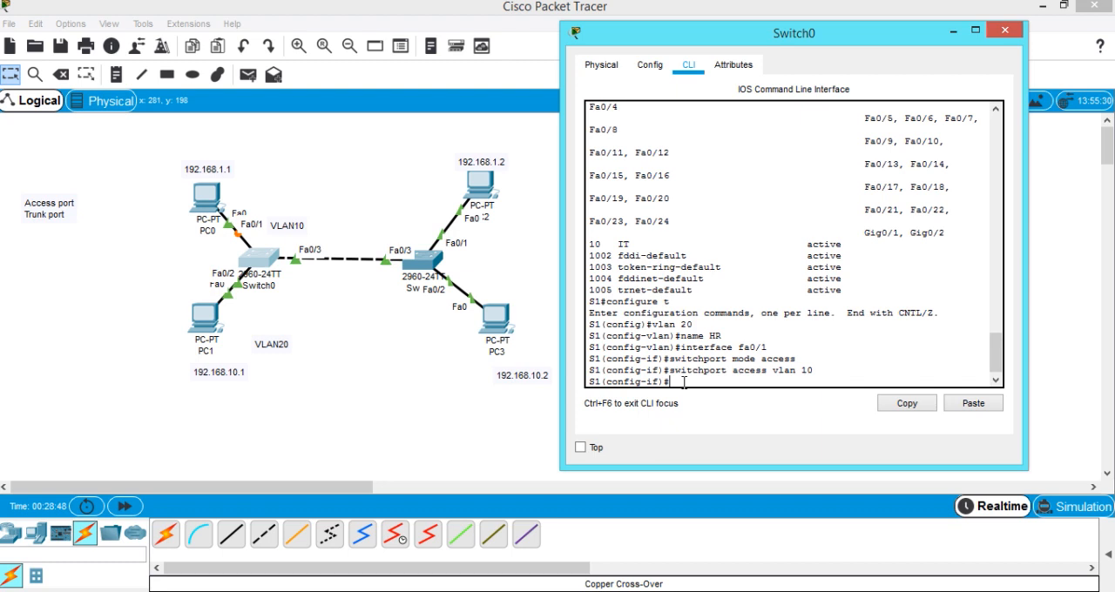
type("exit")
key("Return")
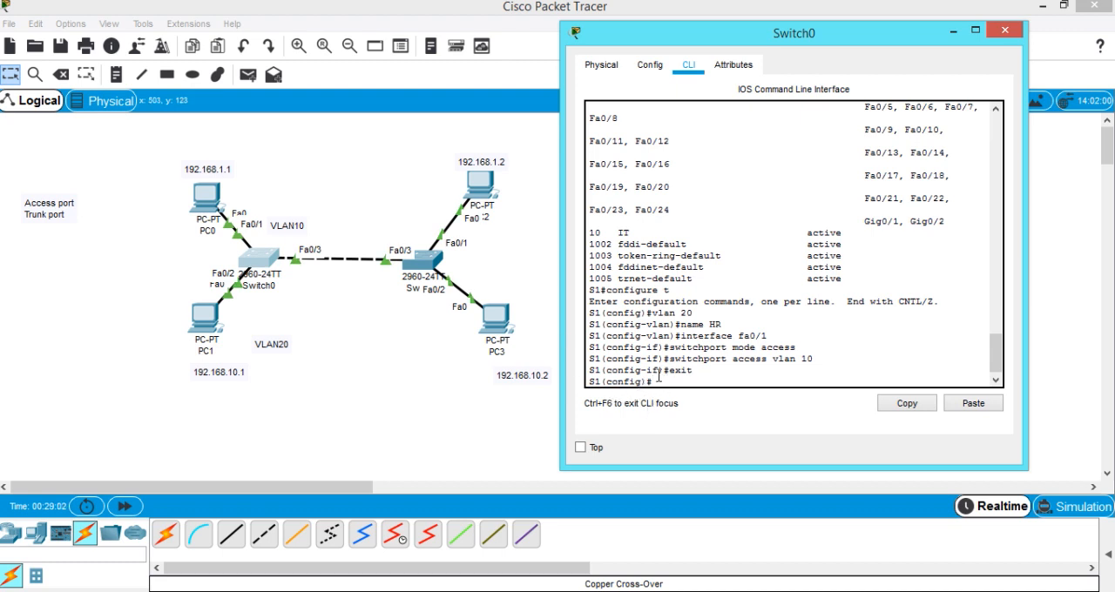
Enter interface fa0/2 on S1 and set it to access mode with switchport mode access.
type("interface fa 0/2")
key("Left")
key("Left")
key("BackSpace")
key("Return")
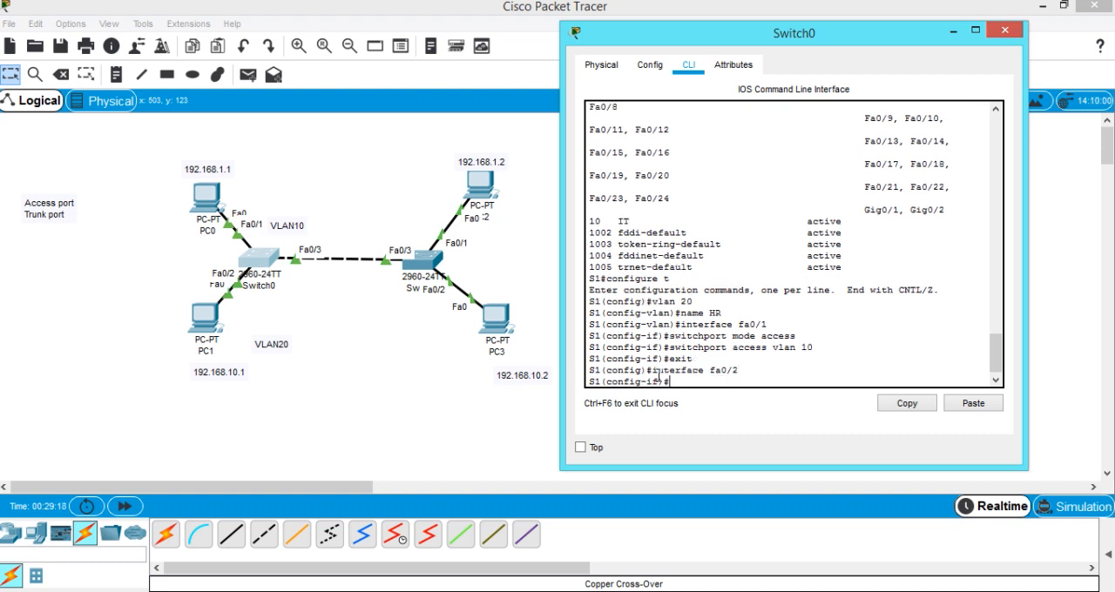
type("swi")
type("chpo")
type("mode access")
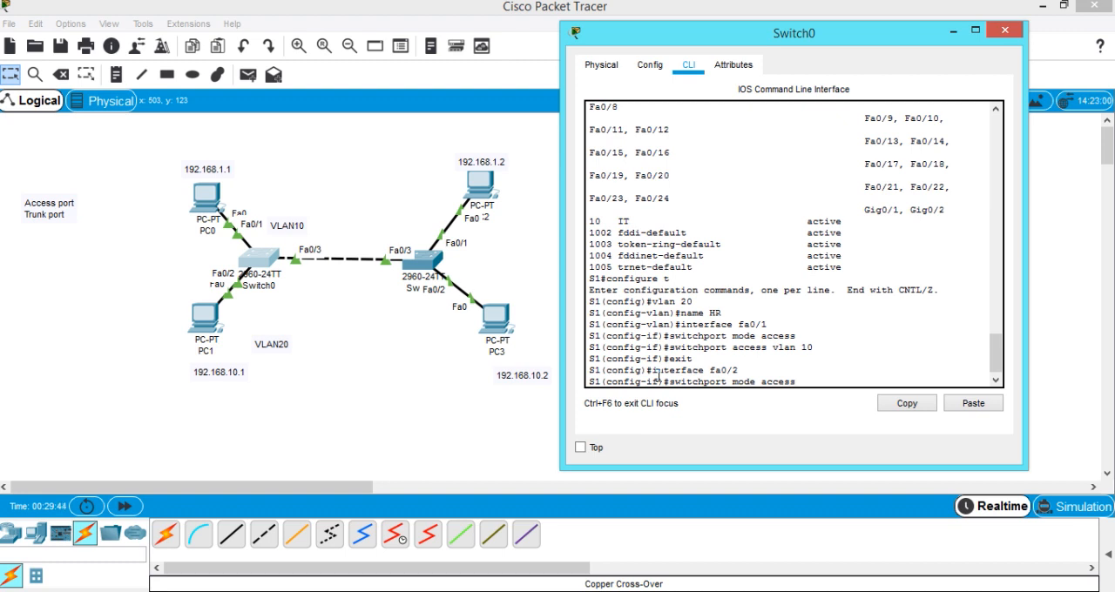
key("Return")
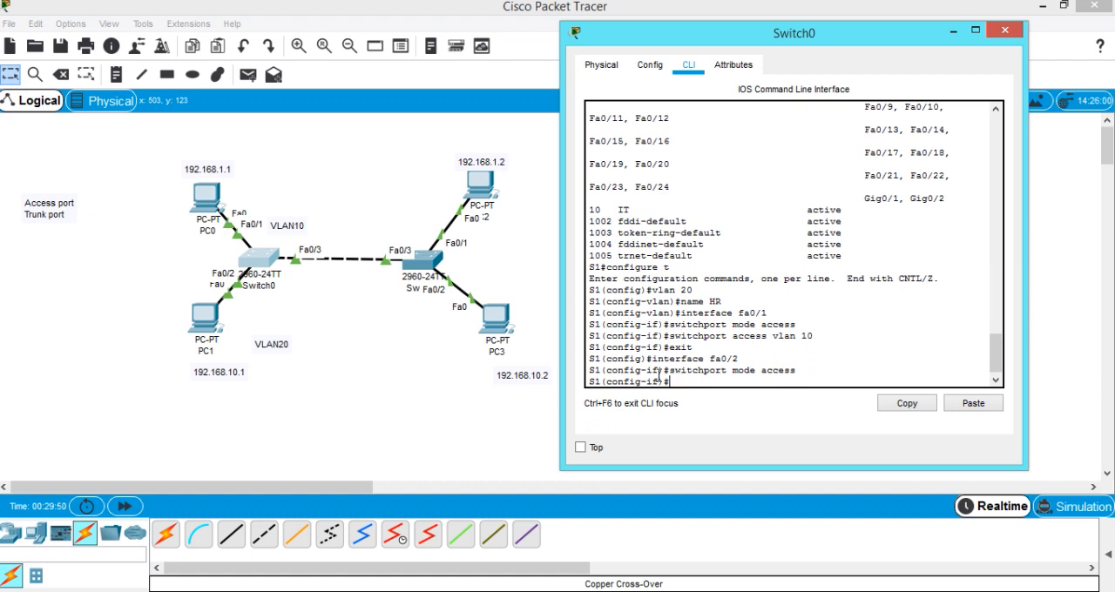
Assign fa0/2 to VLAN 20 with switchport access vlan 20, and exit the interface configuration.
type("switchport access vlan 20")
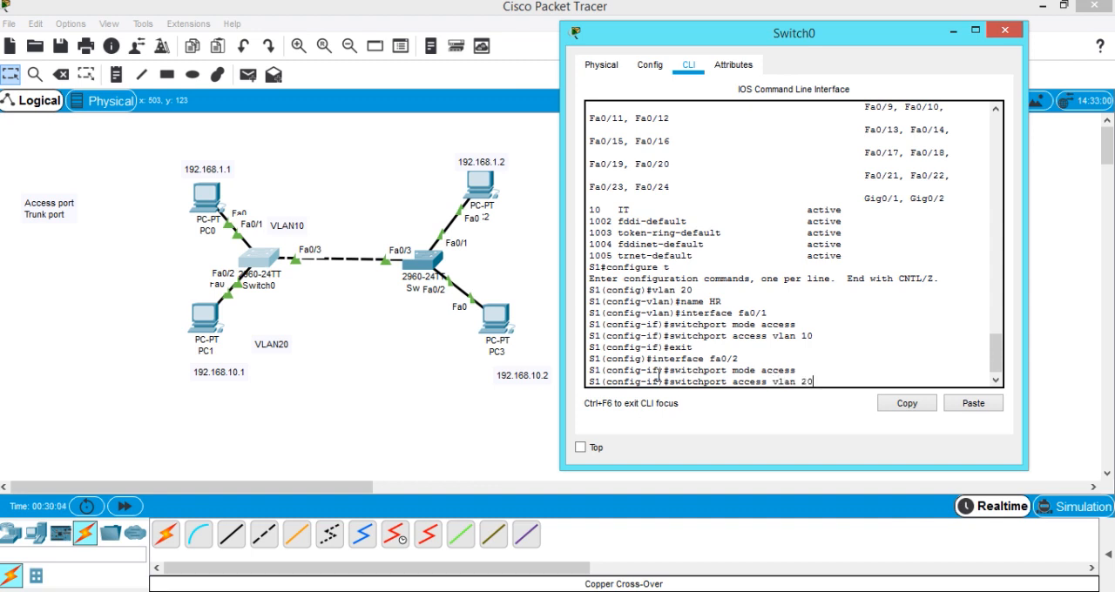
key("Return")
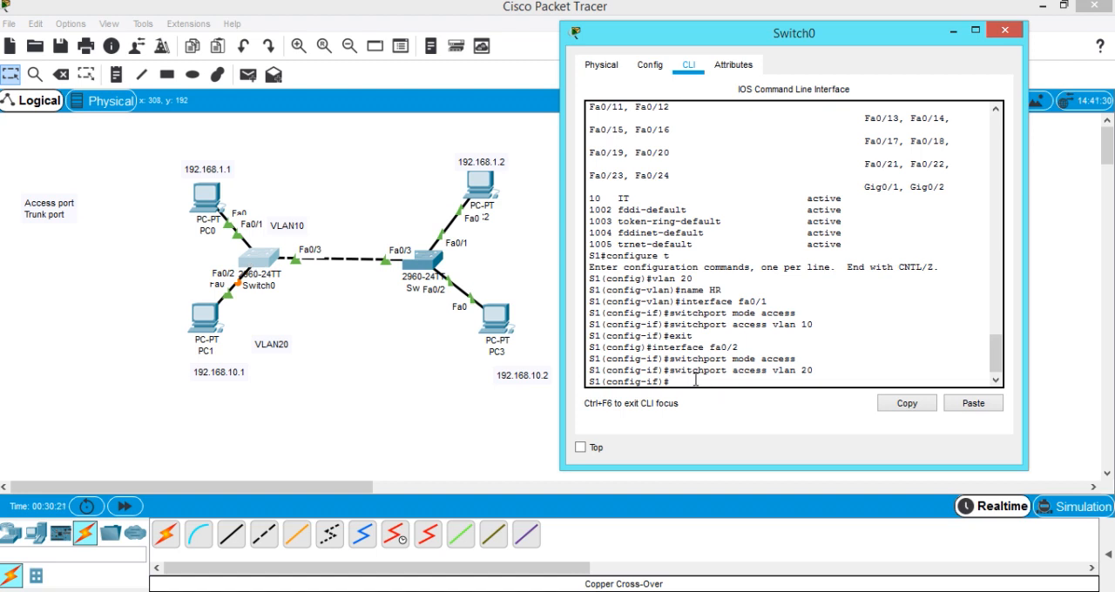
type("exit")
key("Return")
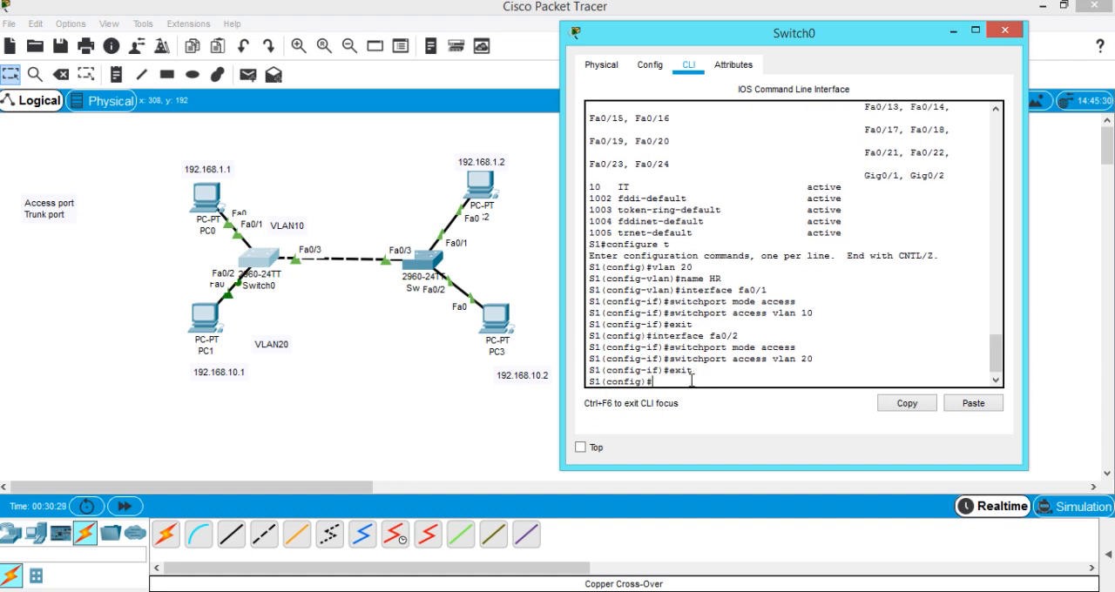
type("exit")
Exit S1's global configuration mode and run show vlan brief to list the VLANs and their ports.
key("Return")
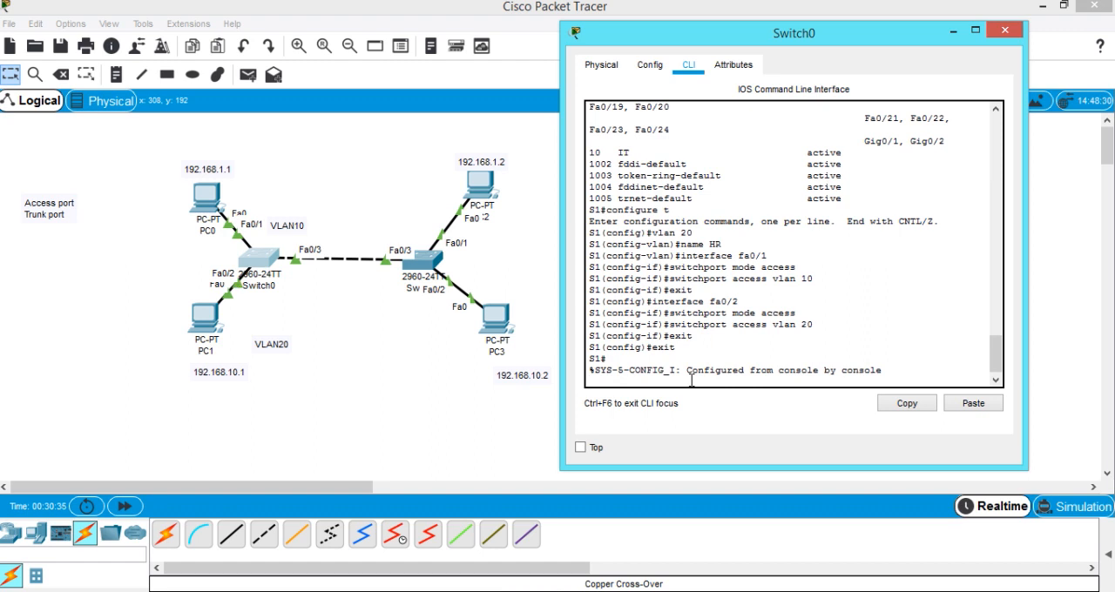
key("Return")
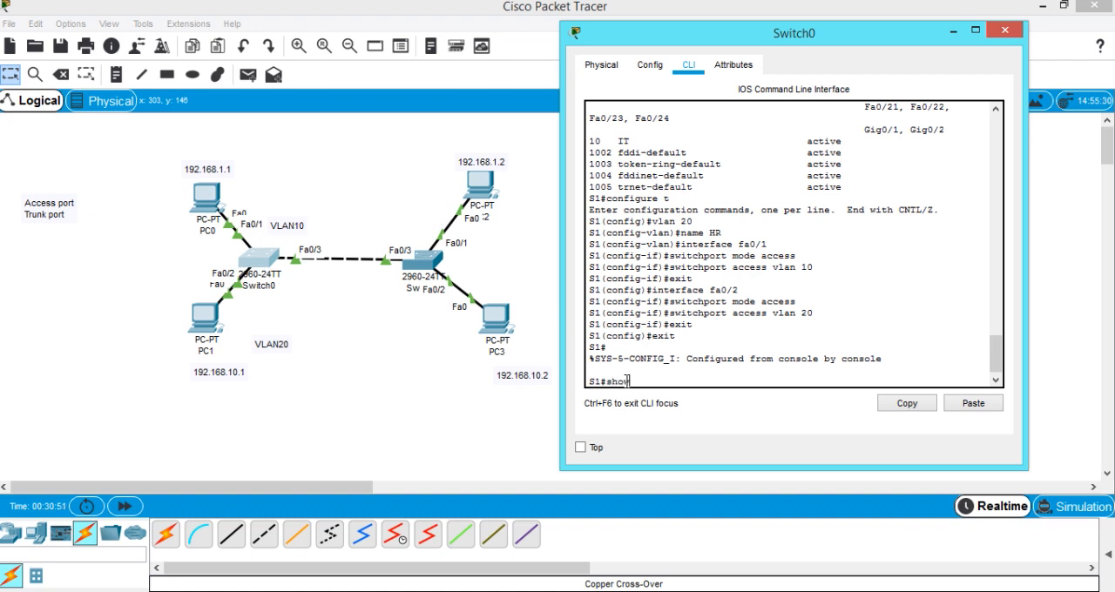
type("lan brief")
key("Return")
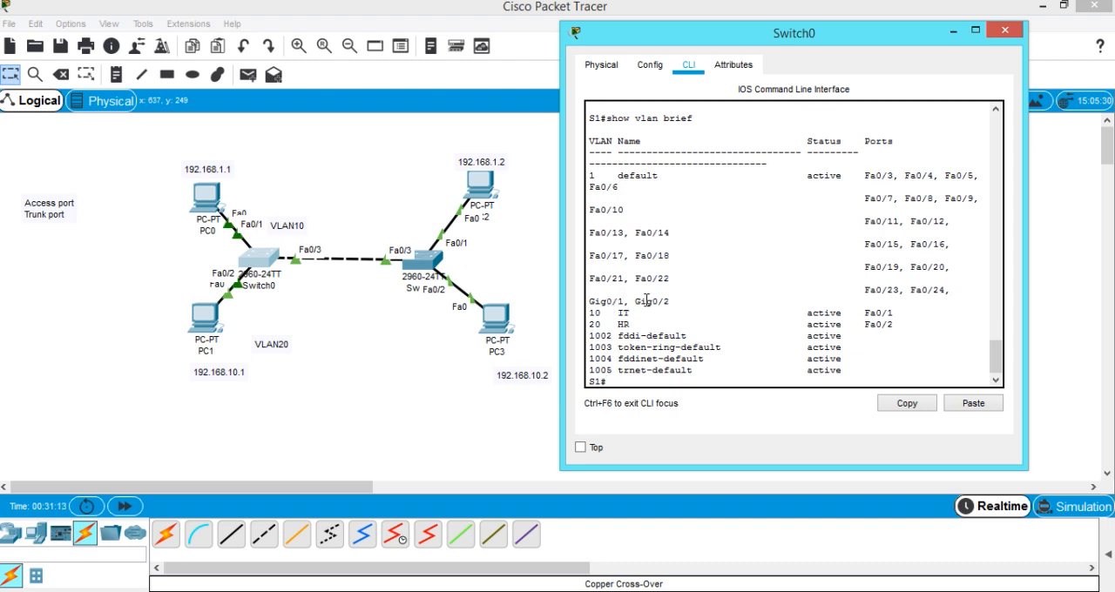
Examine the number, name and assigned port of the IT and HR VLANs in S1's VLAN table.
double_click(605, 313)
double_click(620, 313)
left_click(865, 313)
left_click_drag(899, 311, 903, 312)
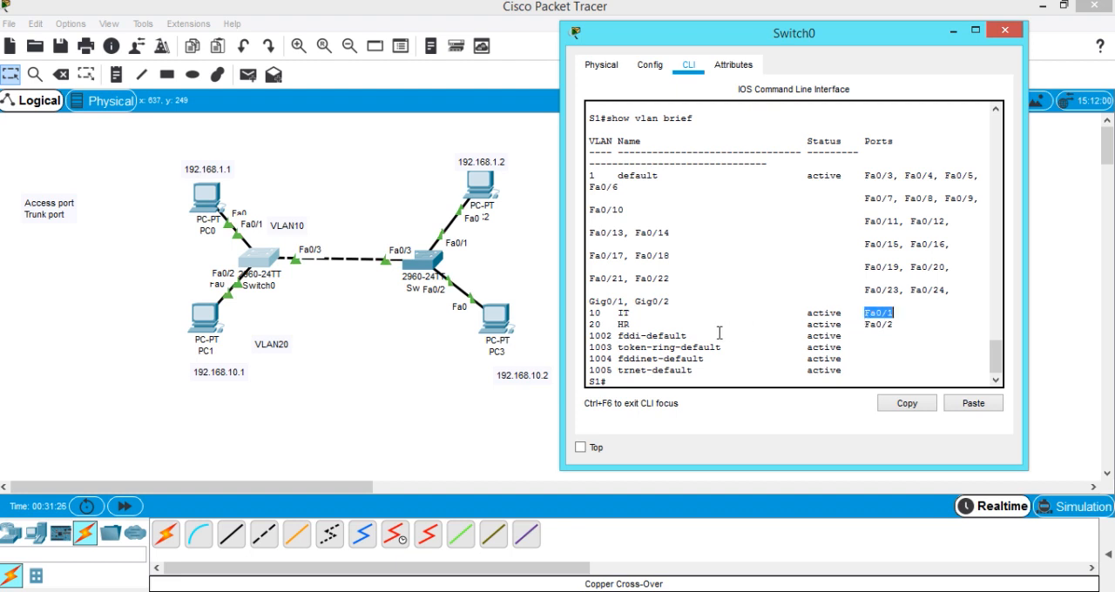
left_click(587, 324)
double_click(604, 324)
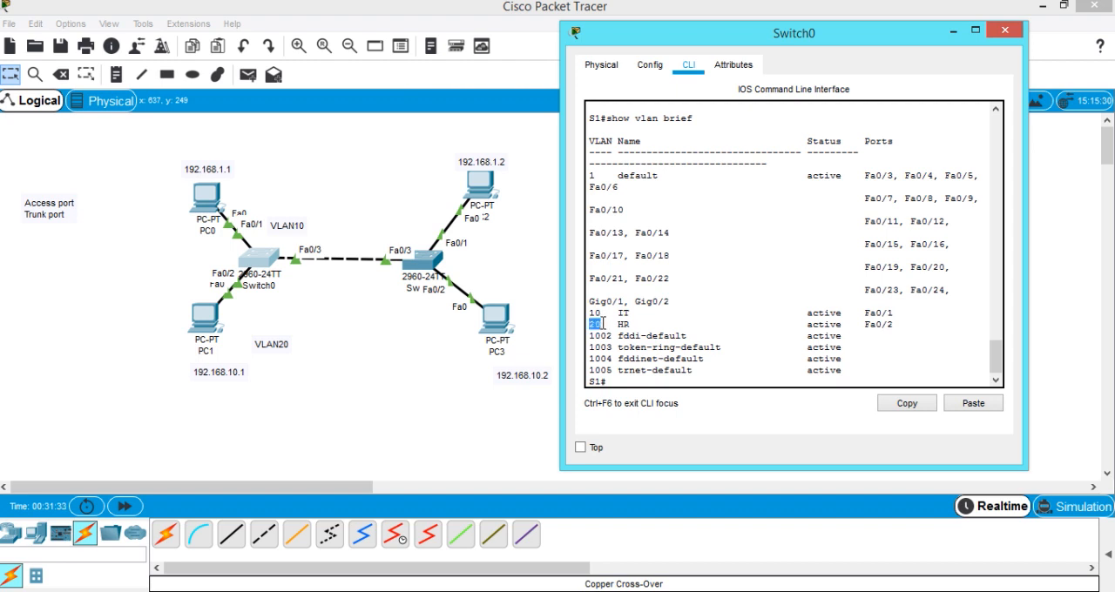
left_click(623, 324)
double_click(623, 324)
left_click(863, 326)
double_click(899, 323)
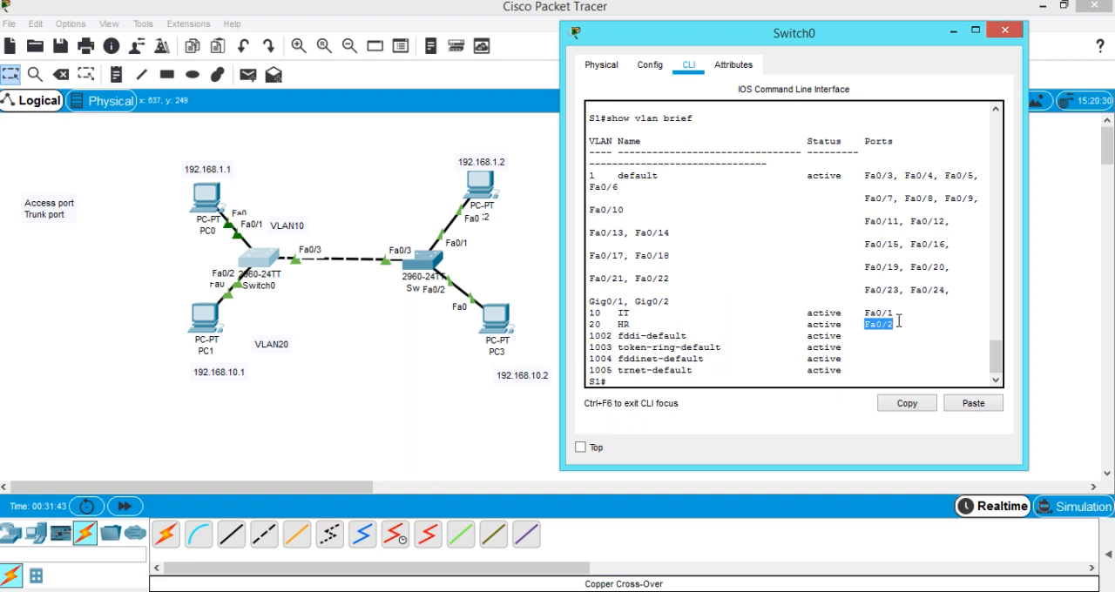
left_click(627, 383)
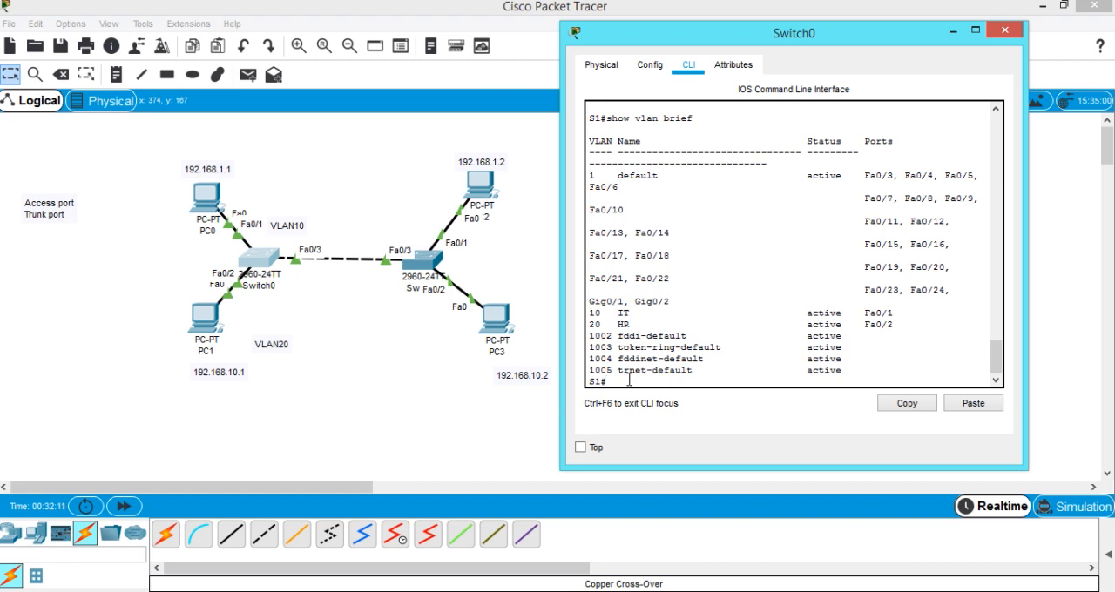
Return S1 to global configuration mode with configure t and enter interface fa0/3.
type("configure t")
key("Return")
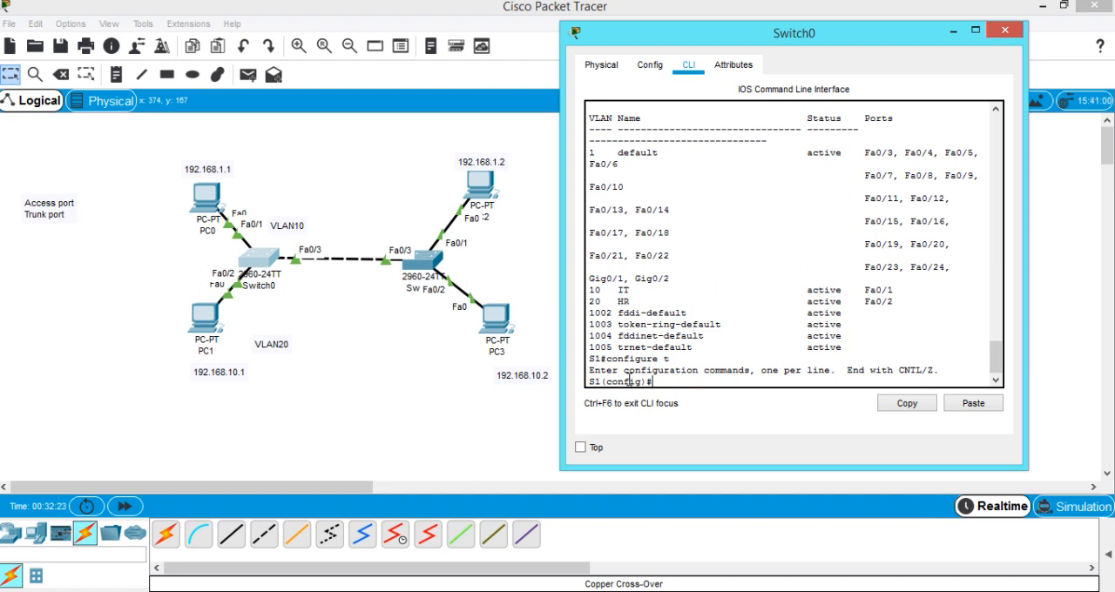
type("interface fa0/3")
key("Return")
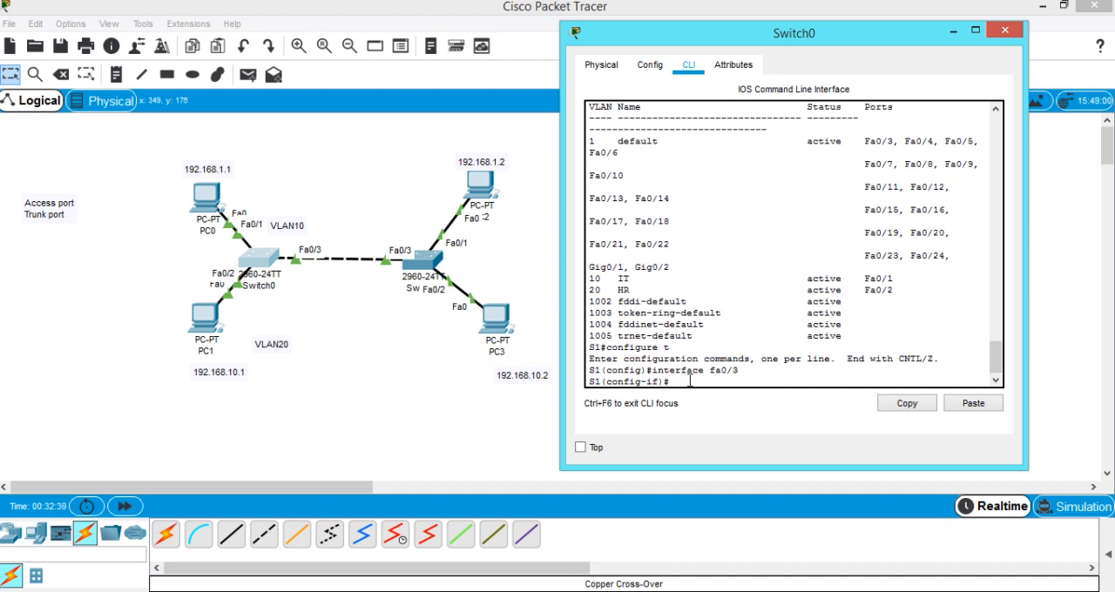
Set fa0/3, the link to the other switch, to trunk mode with switchport mode trunk.
type("sw")
type("itchport")
type(" a")
type("cces")
key("BackSpace")
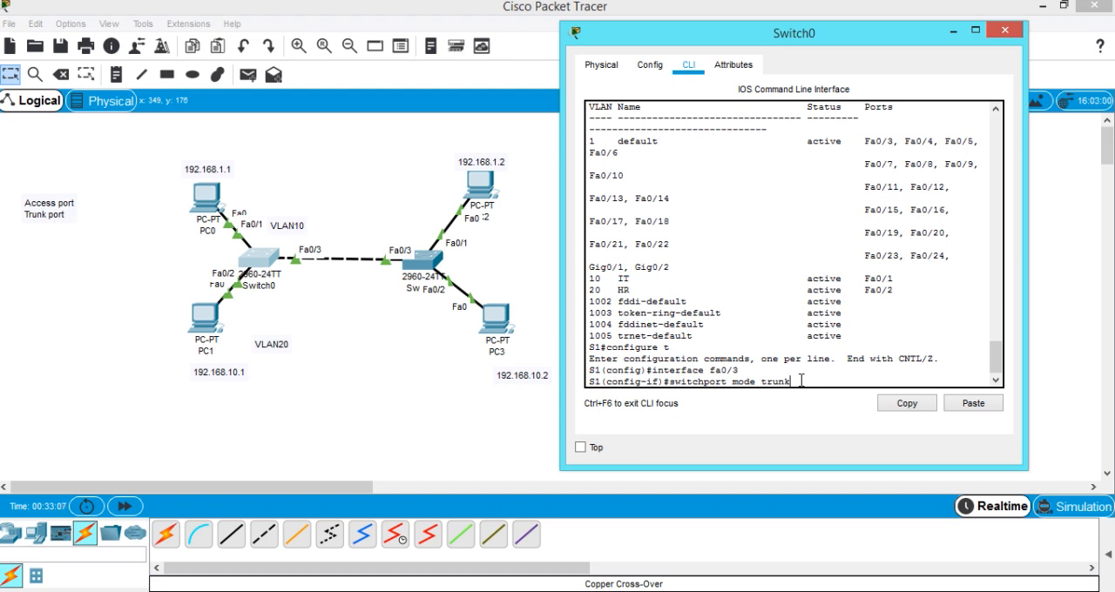
key("Return")
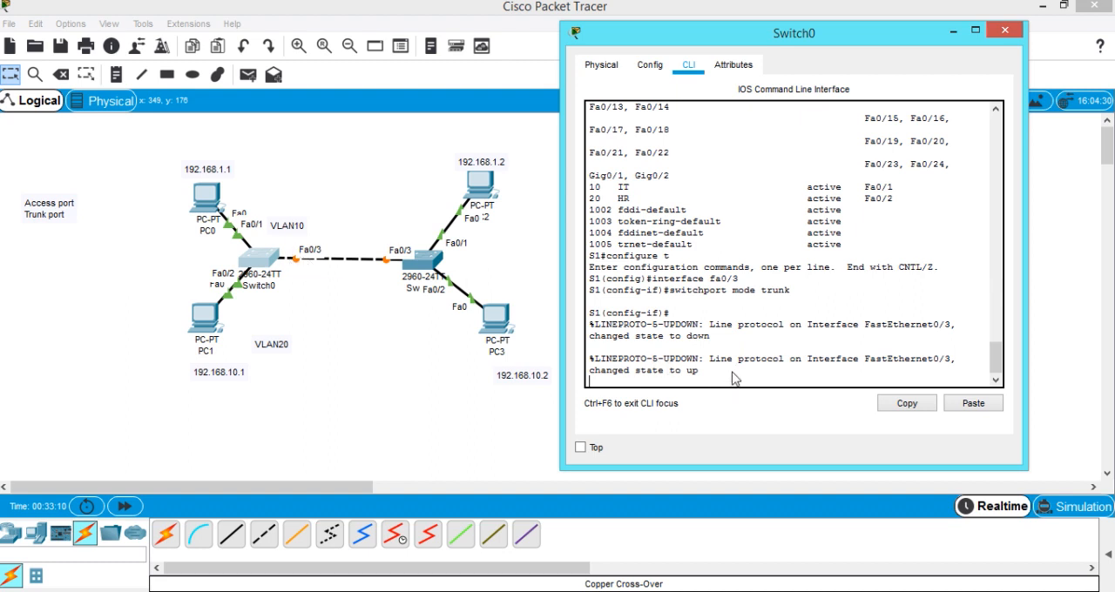
Exit S1's interface and global configuration modes, enter end, and close Switch0's window.
key("Return")
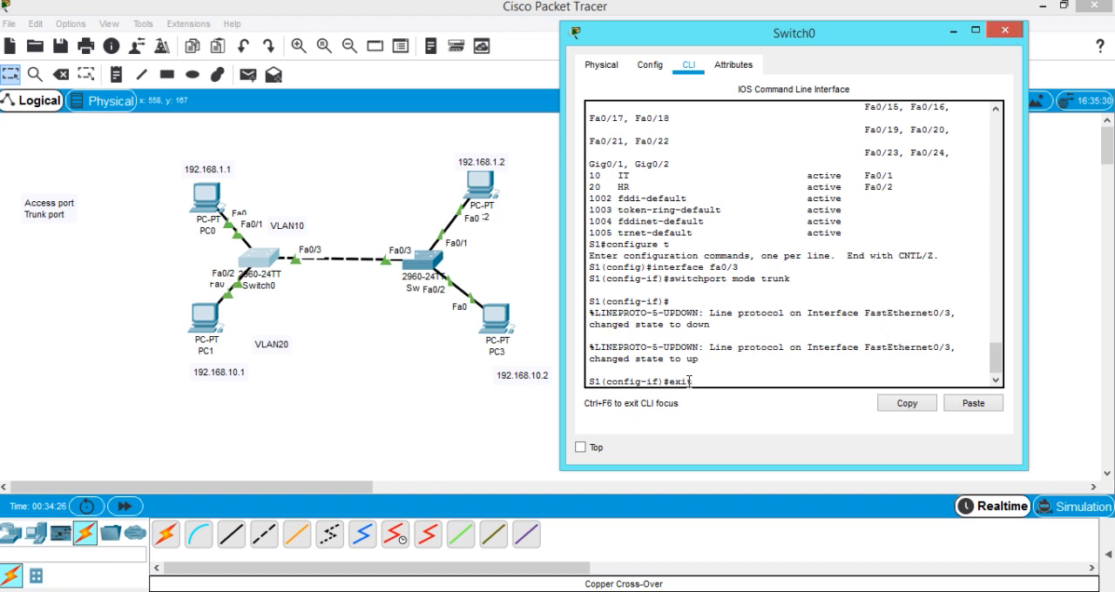
key("Return")
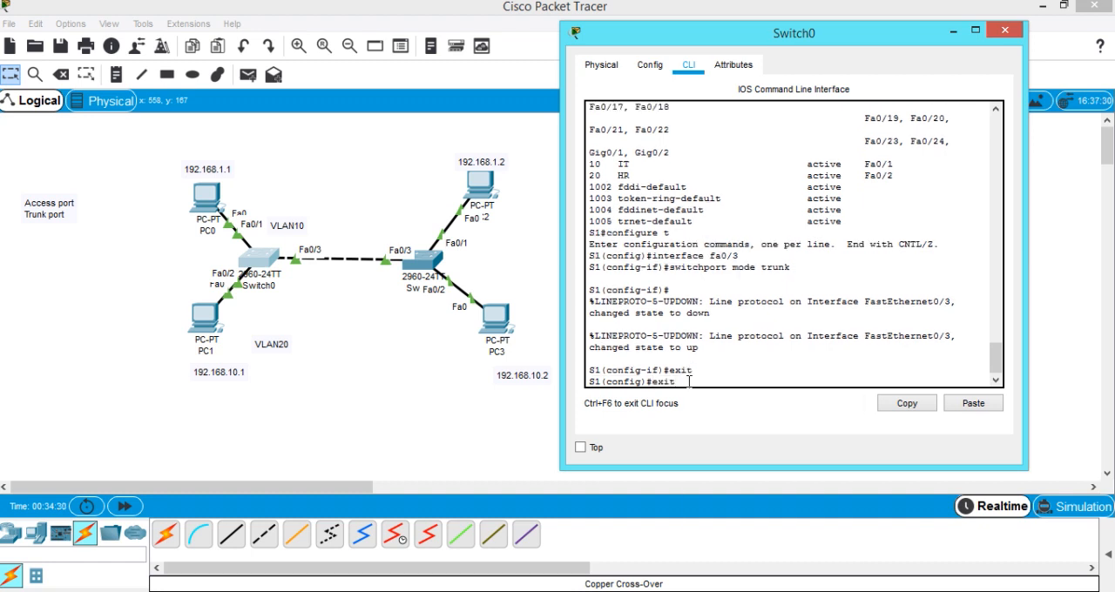
type("exit")
key("Return")
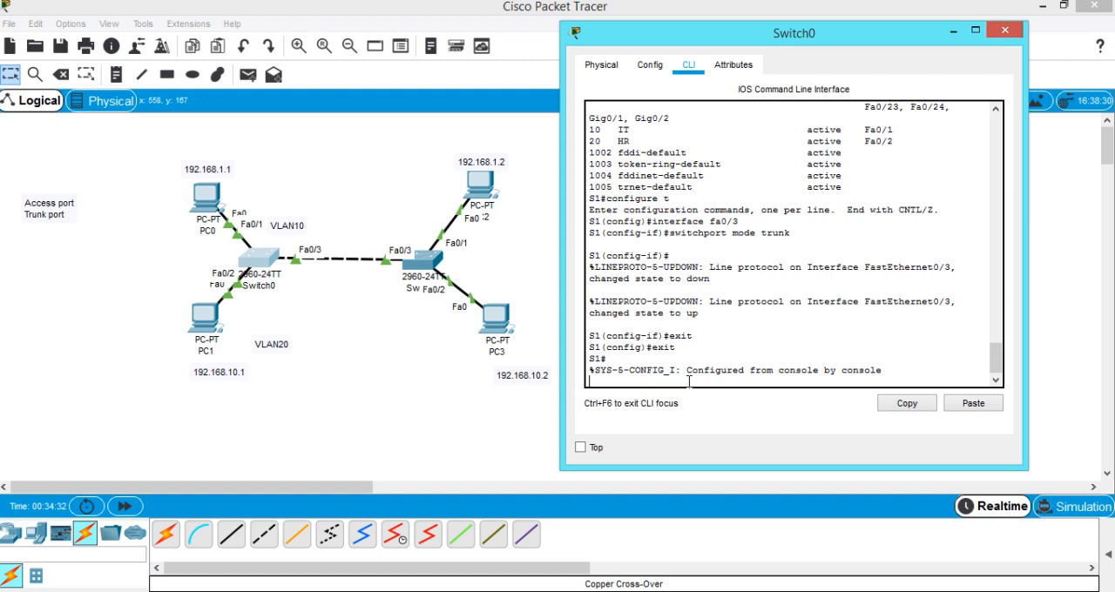
type("end")
key("Return")
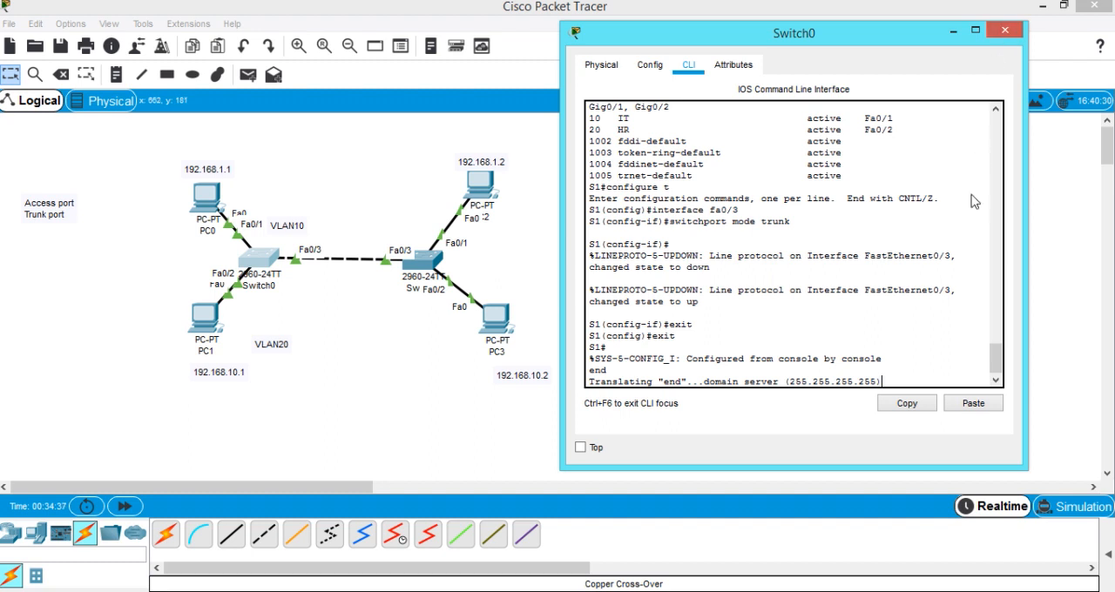
left_click(1007, 33)
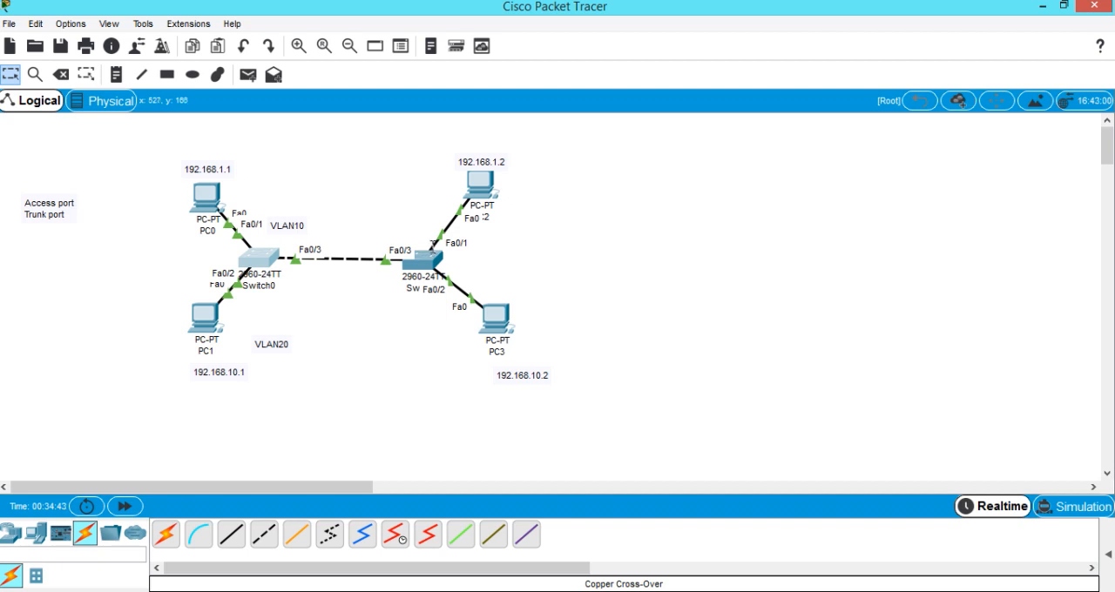
Open Switch1's command line and move its window clear of the network diagram.
mouse_move(457, 246)
left_click_drag(433, 266, 428, 262)
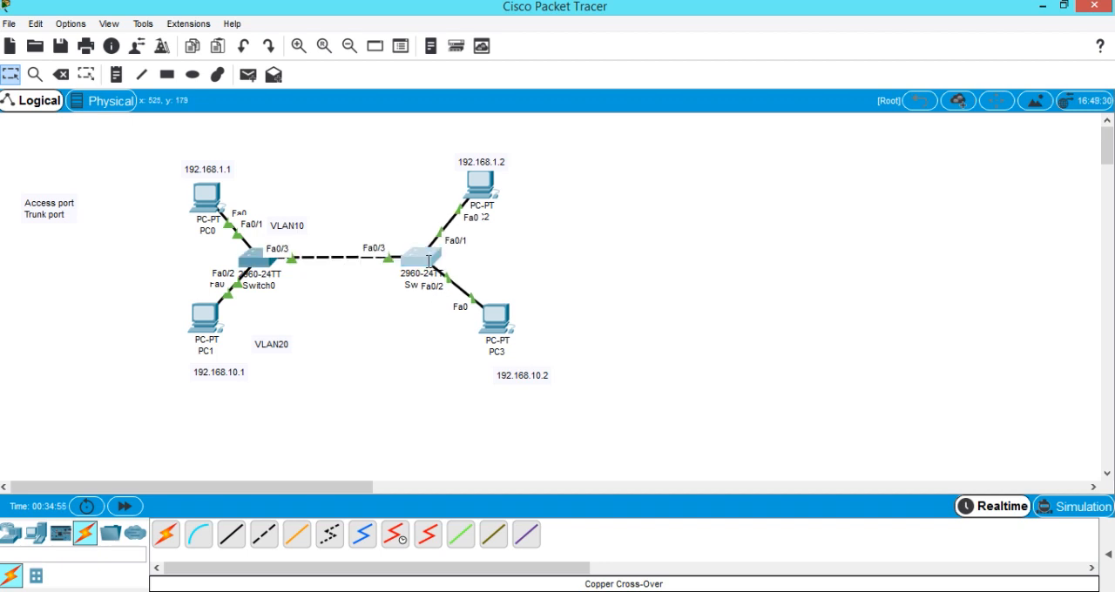
left_click(427, 262)
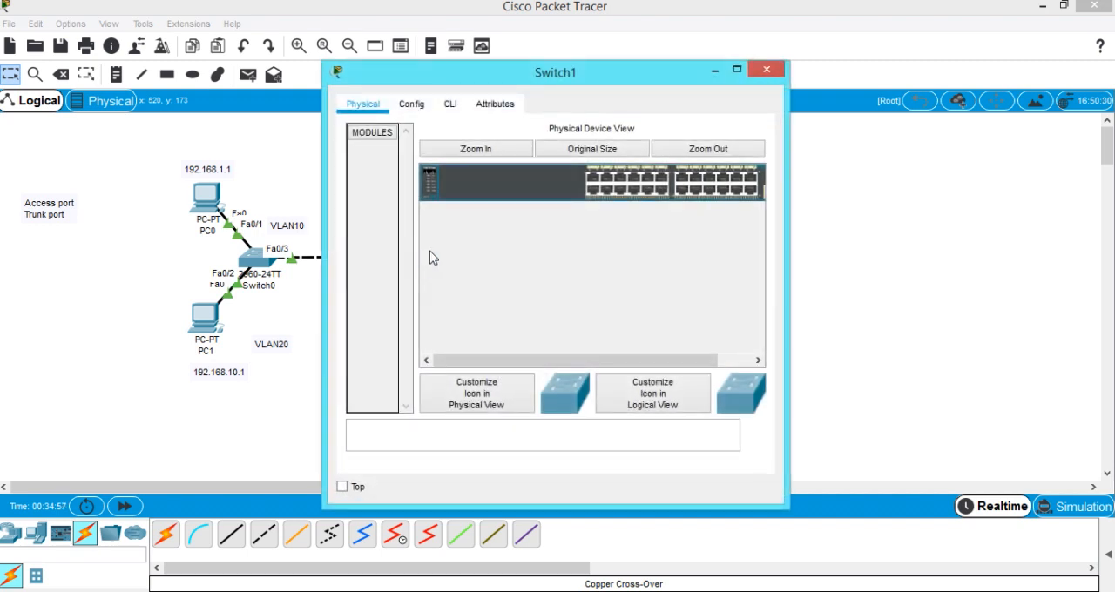
left_click(451, 103)
left_click_drag(507, 72, 797, 31)
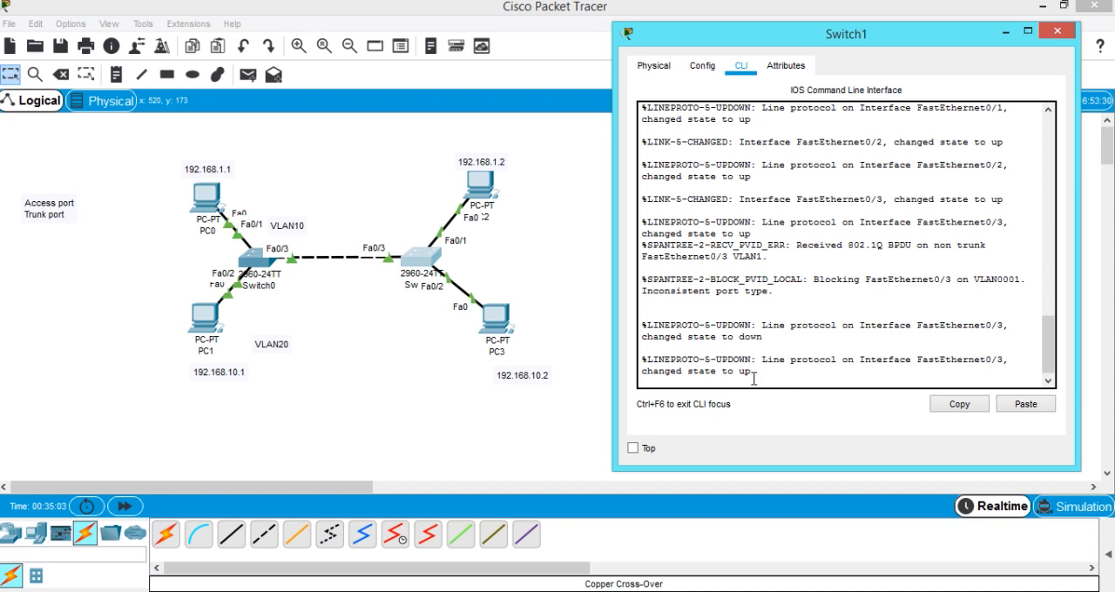
Run show vlan brief on Switch1 to check its existing VLANs and port assignments.
key("Return")
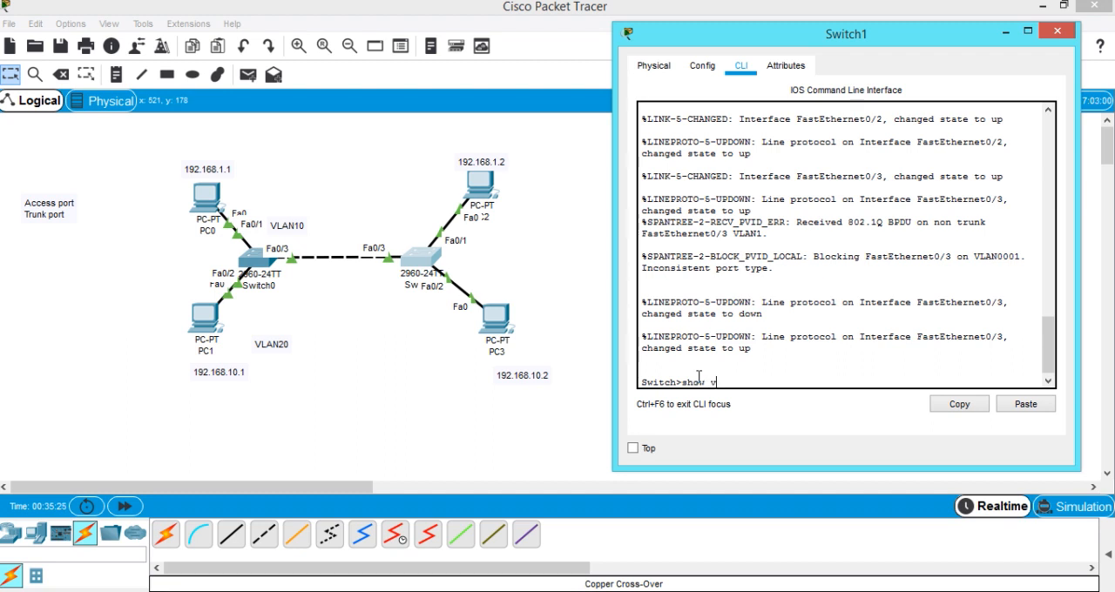
type("rief")
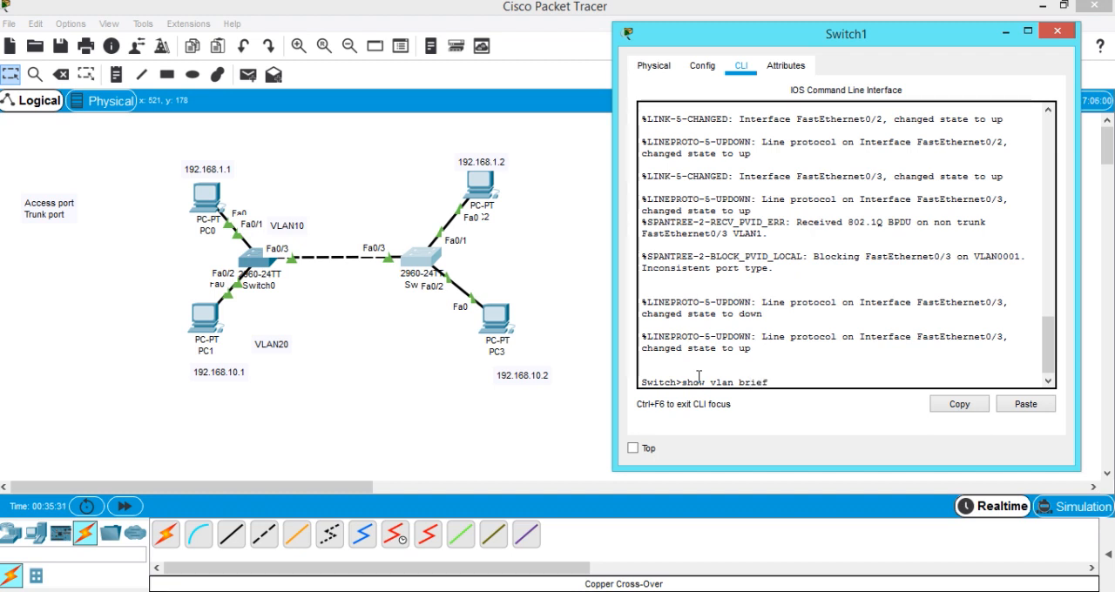
key("Return")
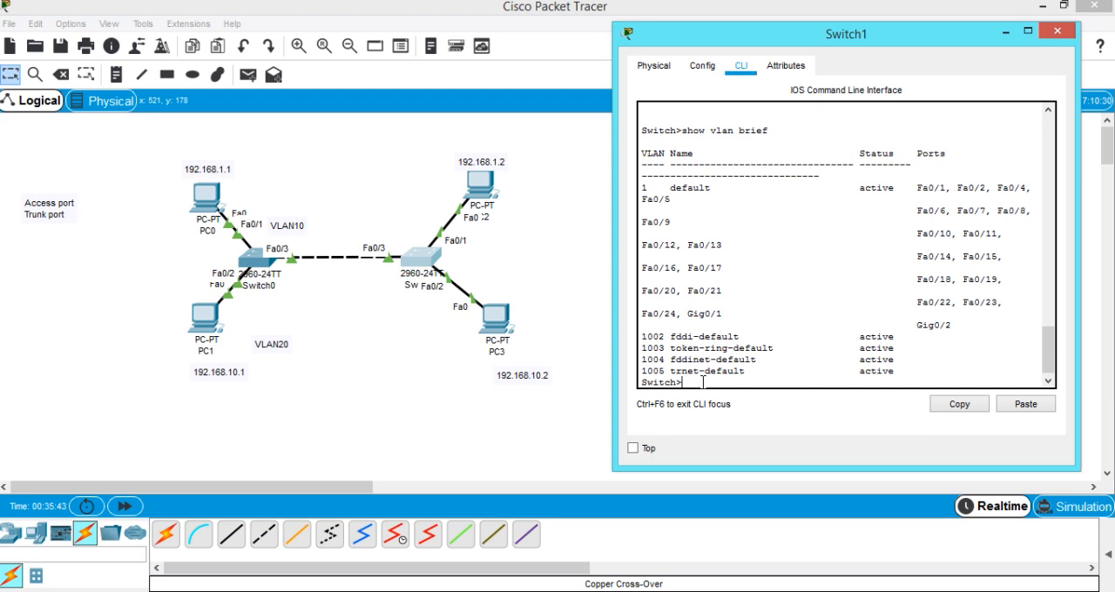
Enter privileged mode on Switch1 with enable, and open global configuration mode with config t.
type("nable")
key("Return")
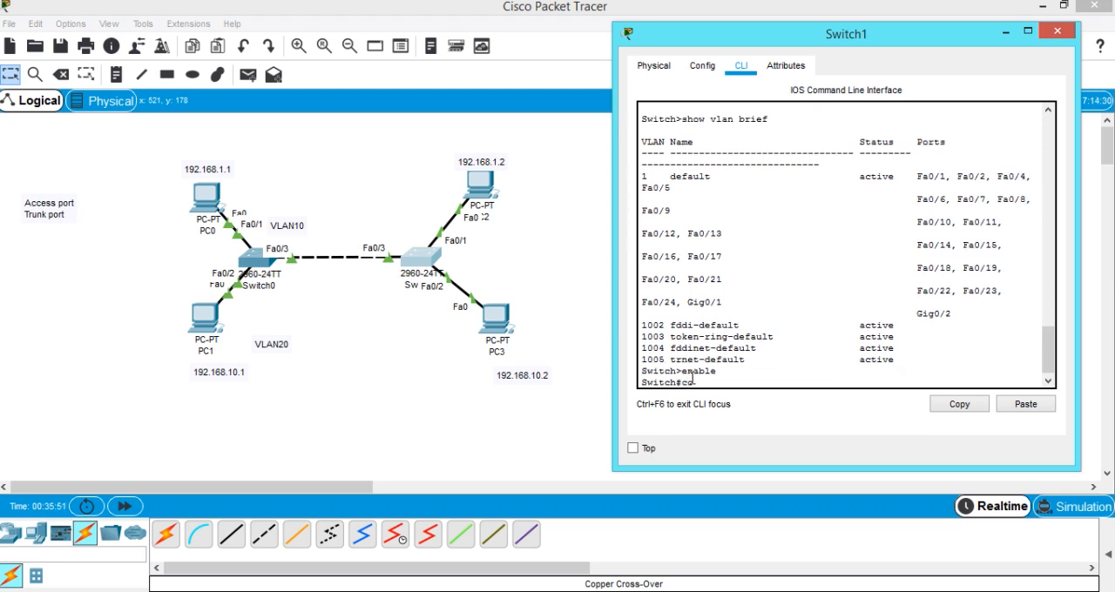
type("config t")
key("Return")
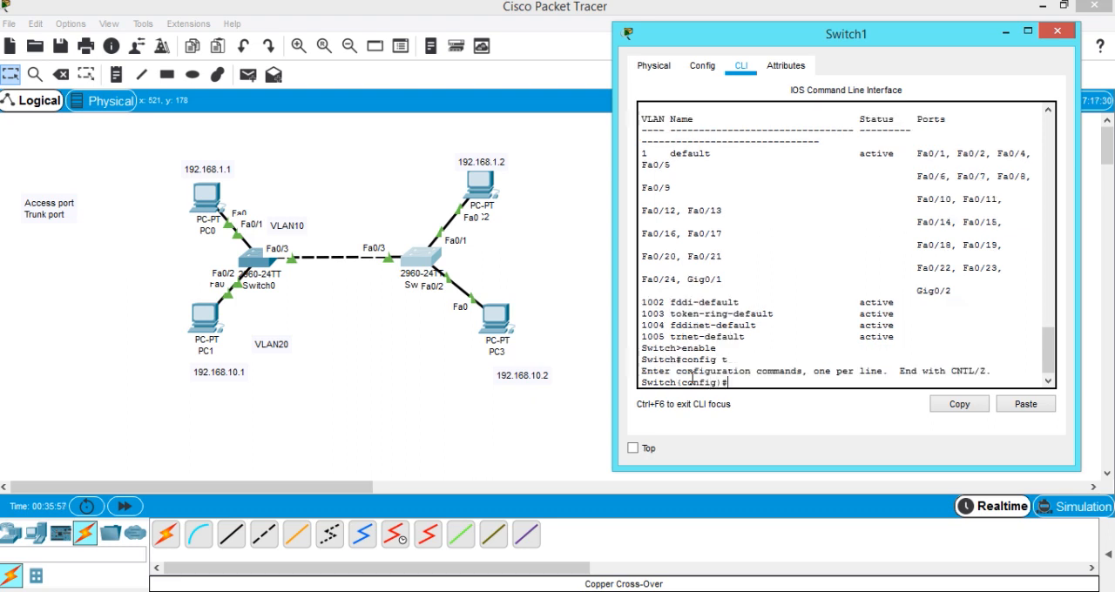
Create VLAN 10 on Switch1 and name it IT.
type("vl")
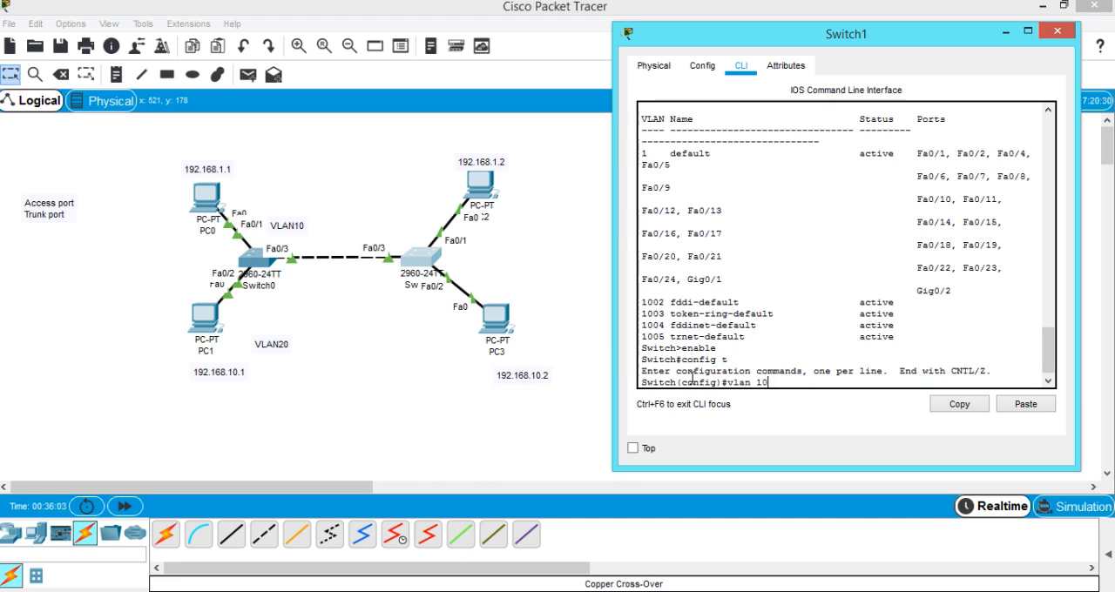
type("an 10")
key("Return")
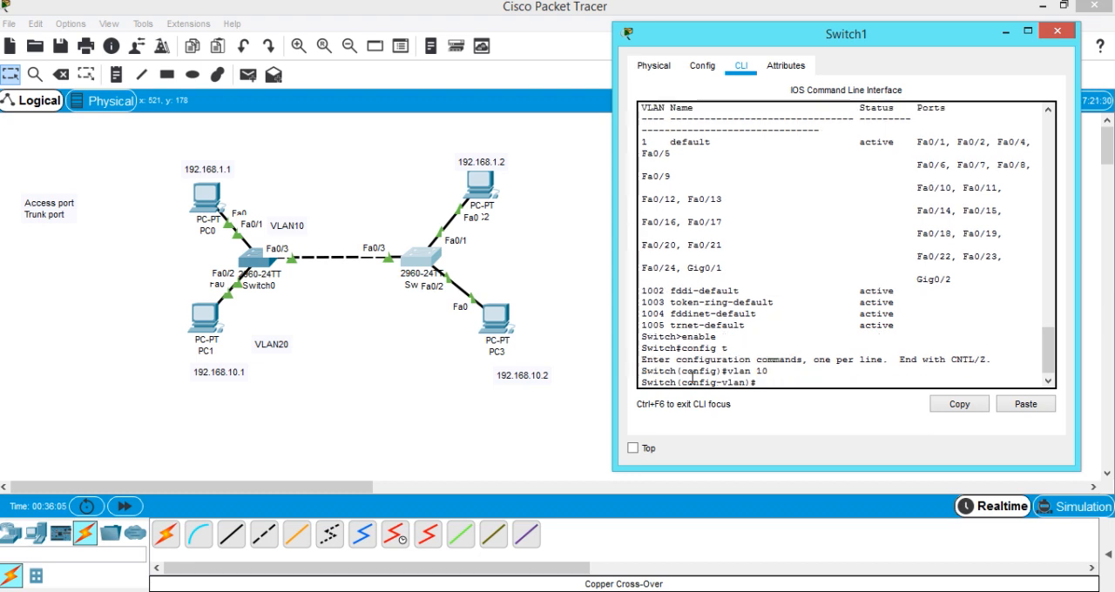
type("name IT")
key("Return")
Create VLAN 20 on Switch1 and name it HR.
type("vlan)#vlan 20")
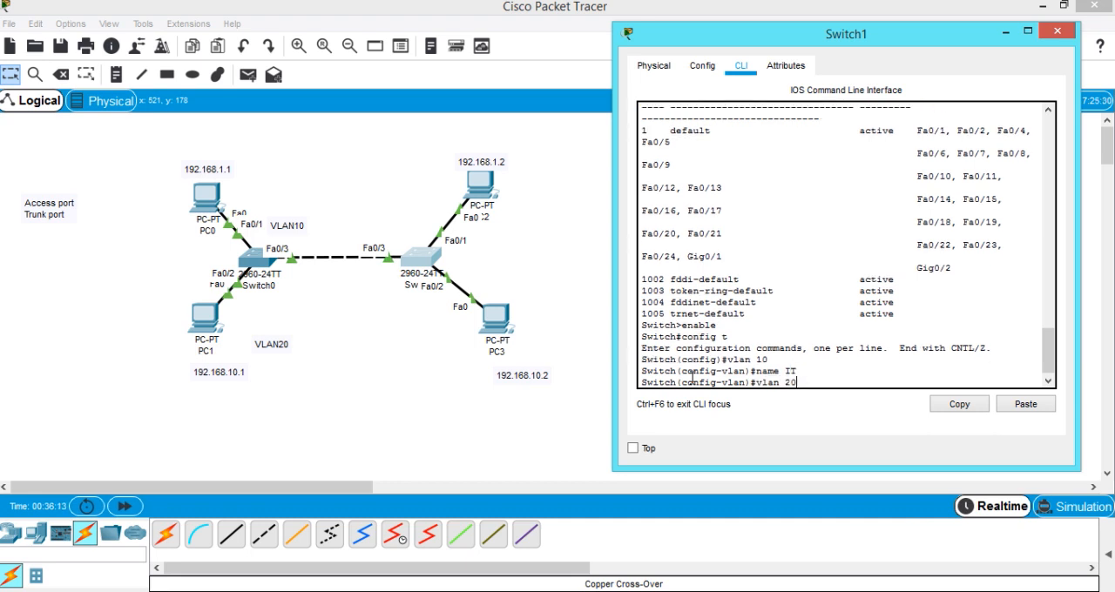
key("Return")
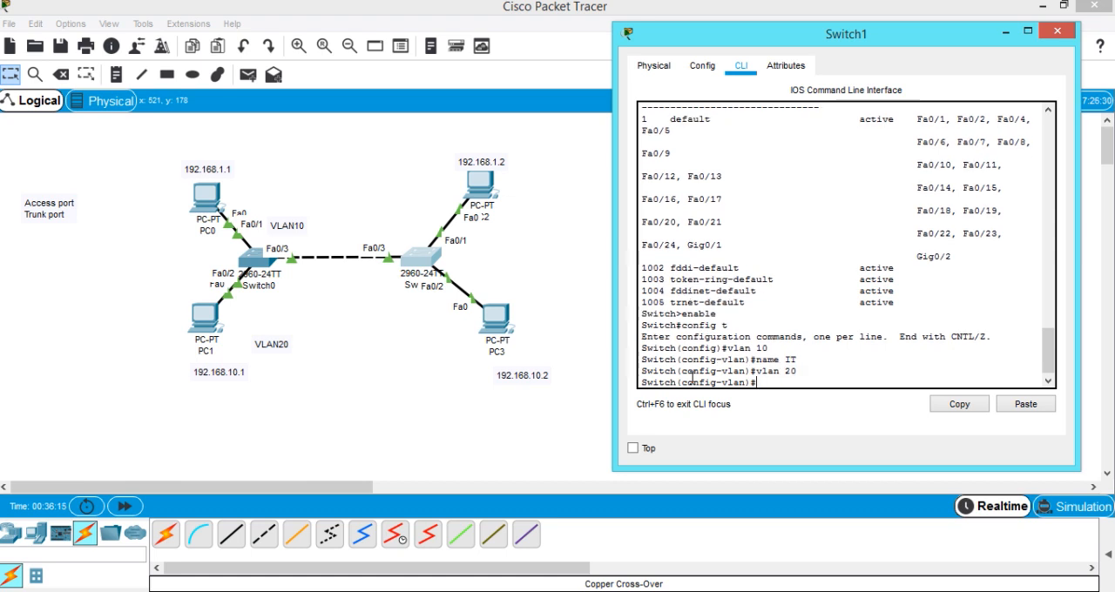
type("name HR")
key("Return")
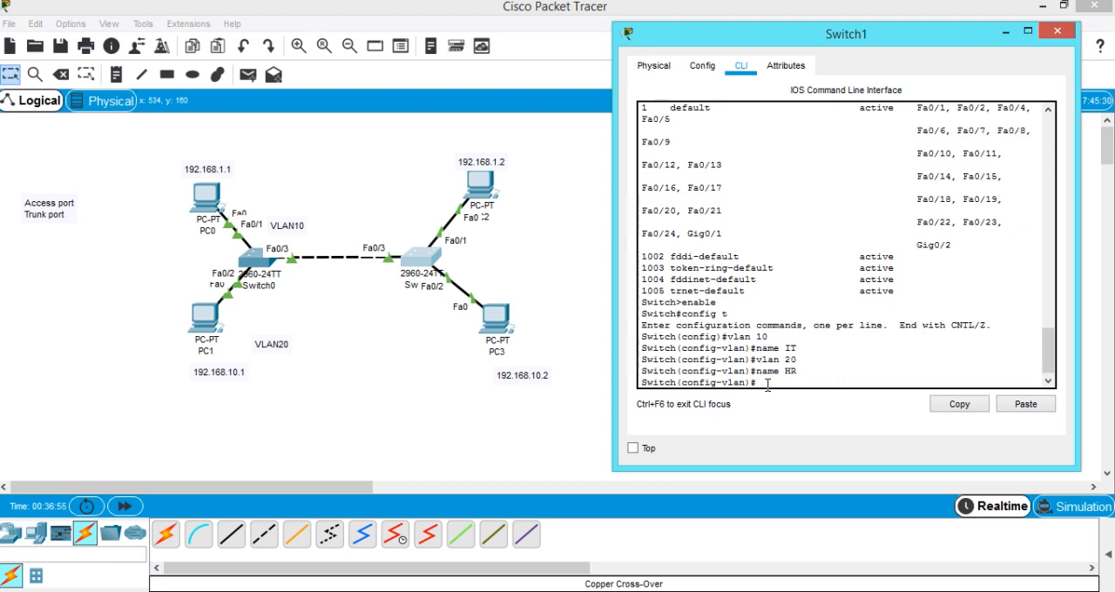
Set Switch1's interface fa0/1 to access mode with switchport mode access.
type("interface fa")
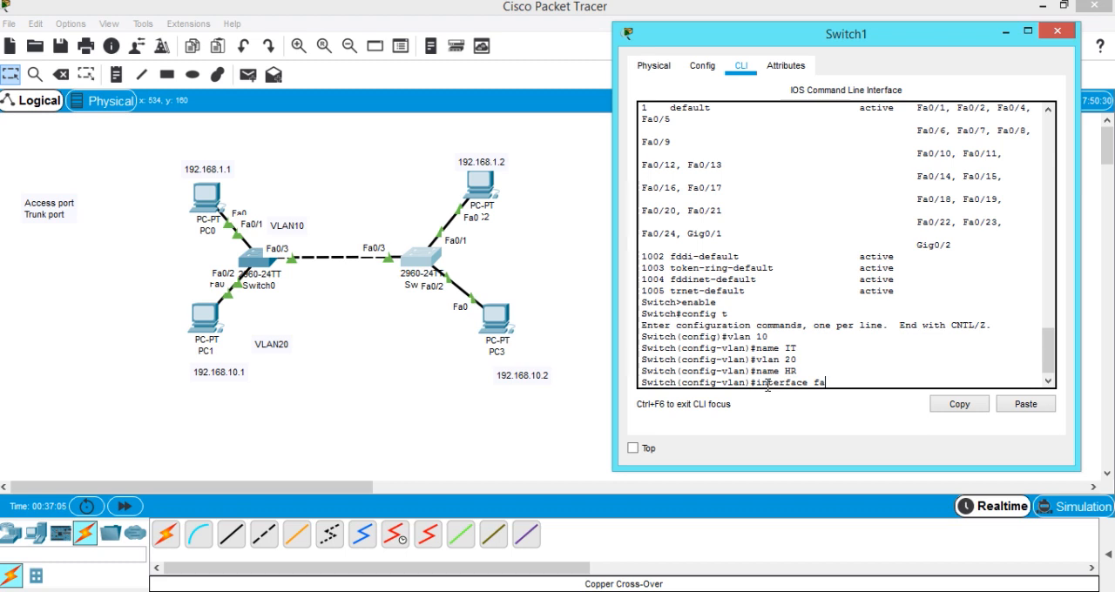
type("0/1")
key("Return")
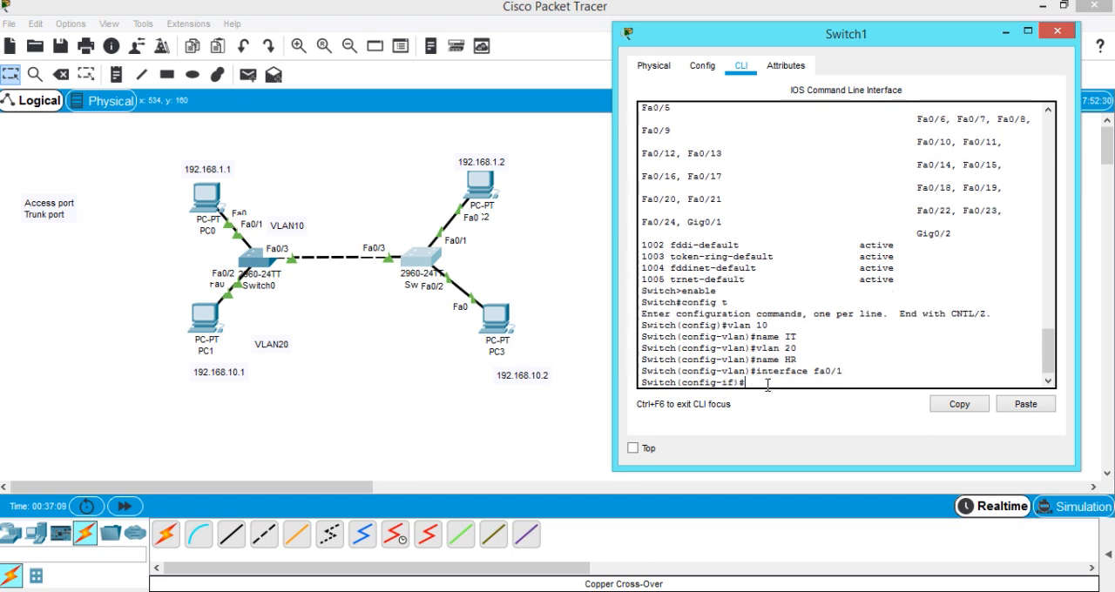
type("switchport mo")
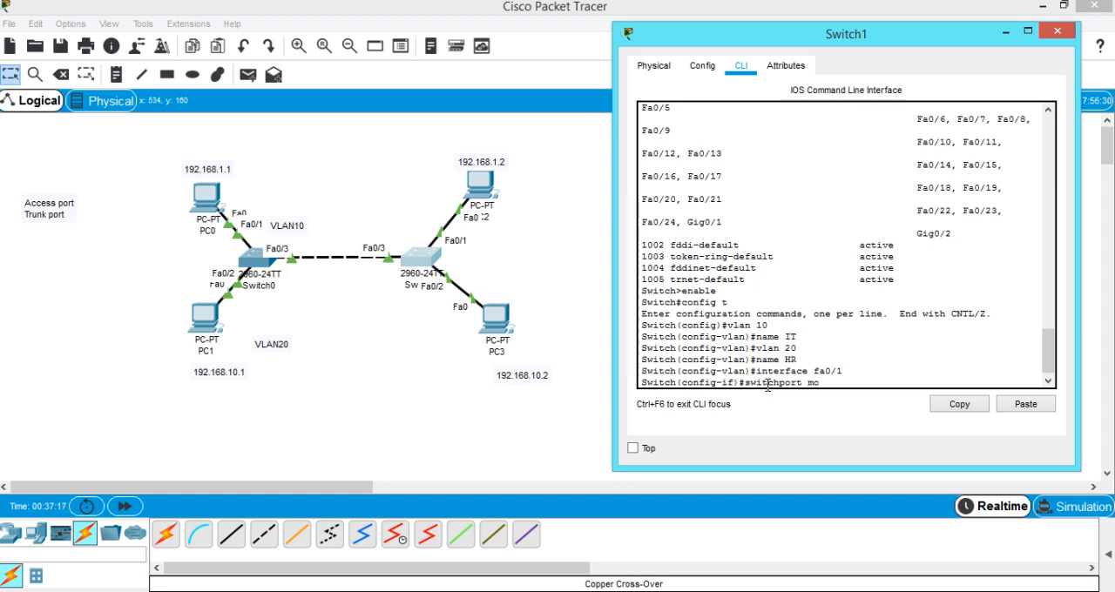
type("de access")
key("Return")
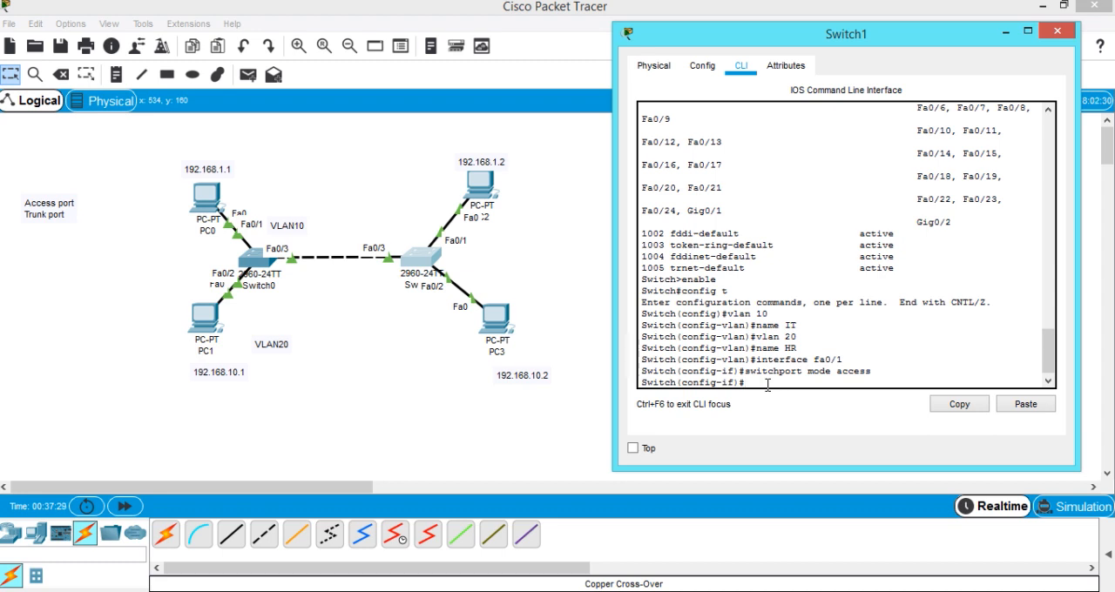
Assign fa0/1 to VLAN 10 with switchport access vlan 10 and exit the interface configuration.
type("switchport access")
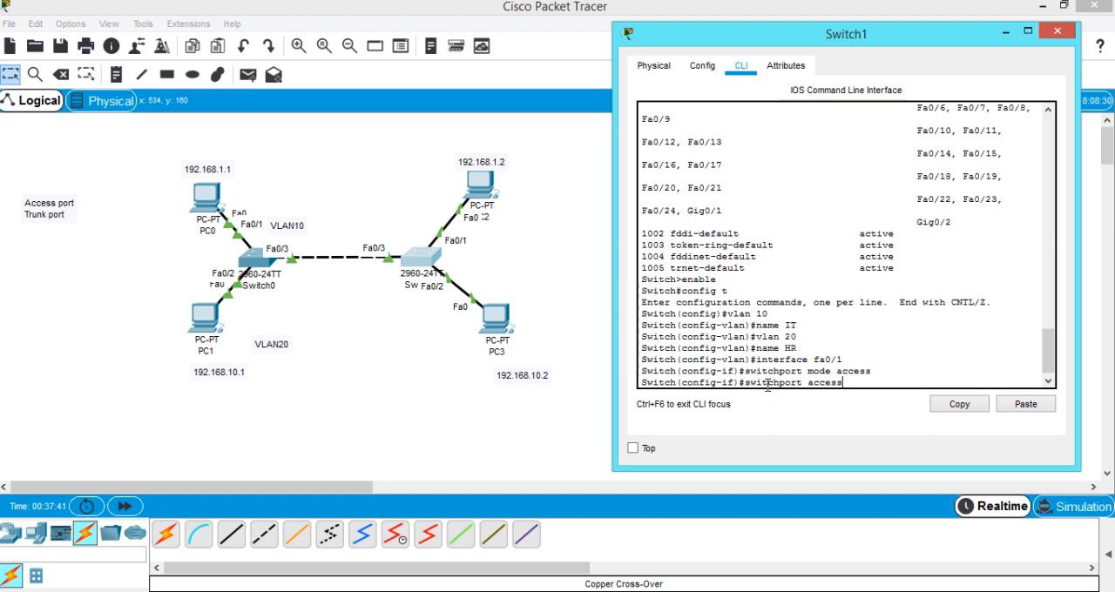
type("lan 10")
key("Return")
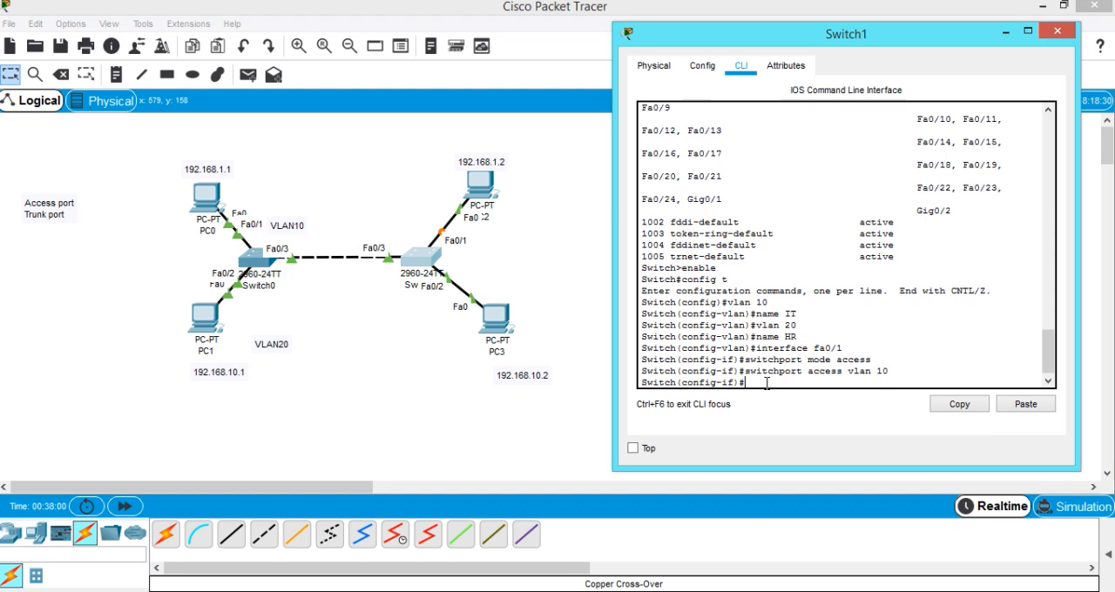
type("exit")
key("Return")
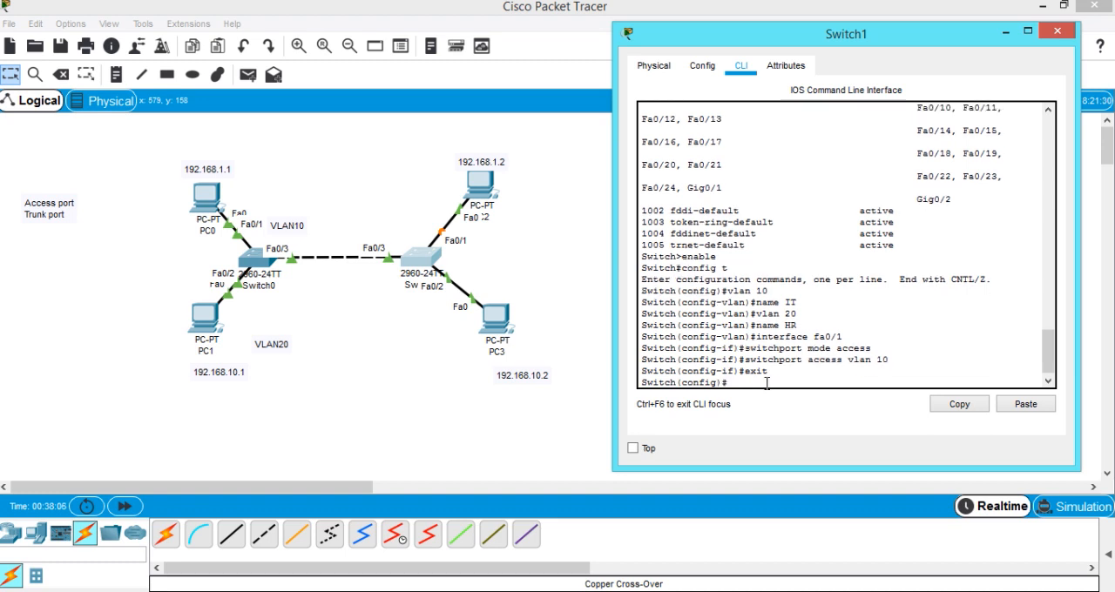
Set Switch1's interface fa0/2 to access mode with switchport mode access.
type("interface fa0/2")
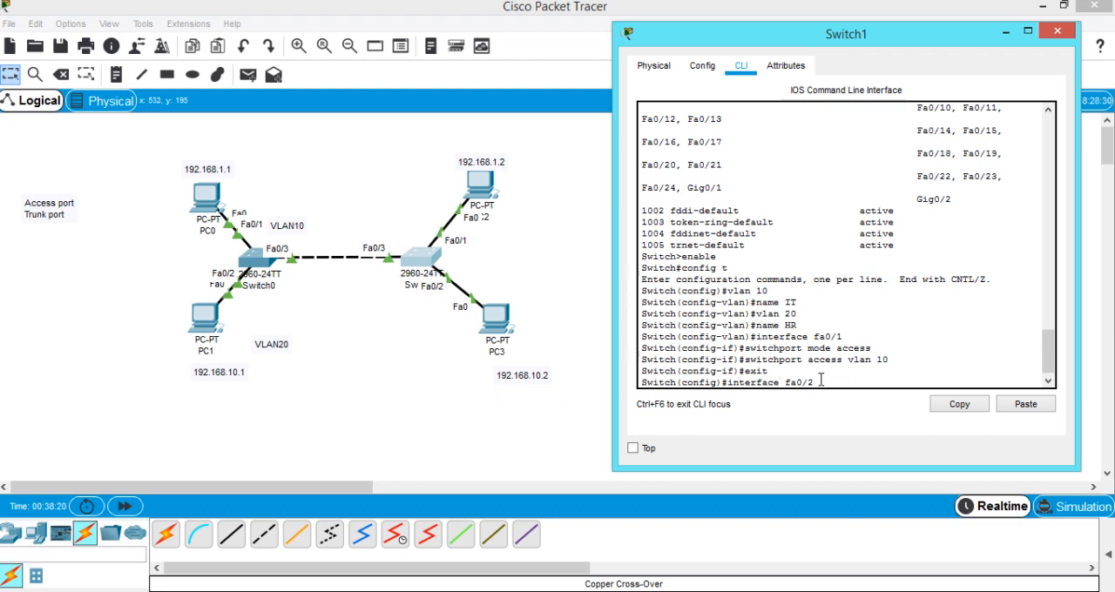
key("Return")
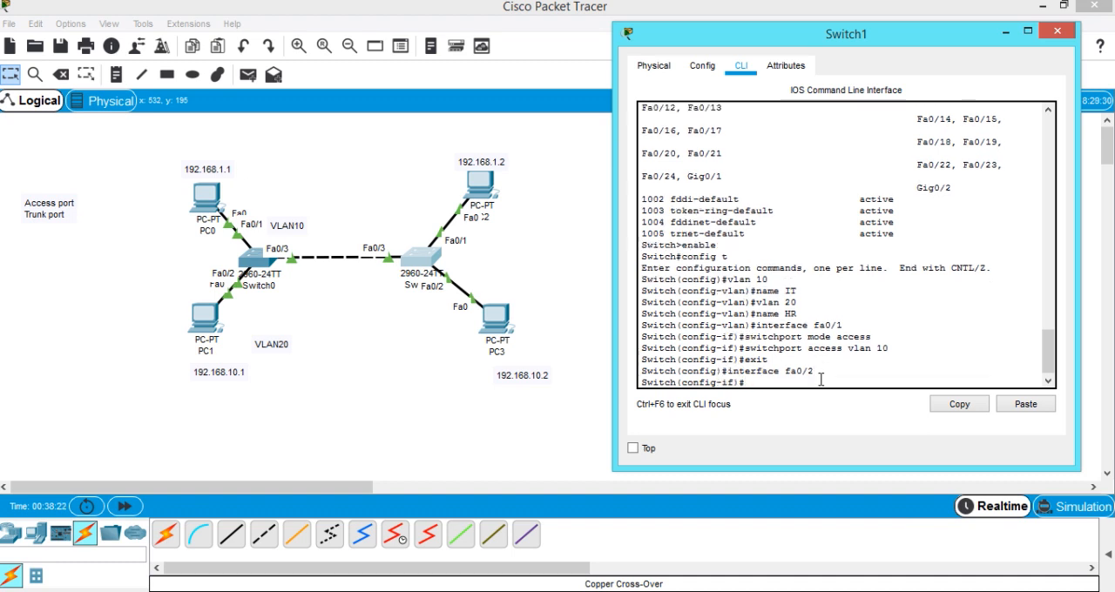
type("switchport mode acce")
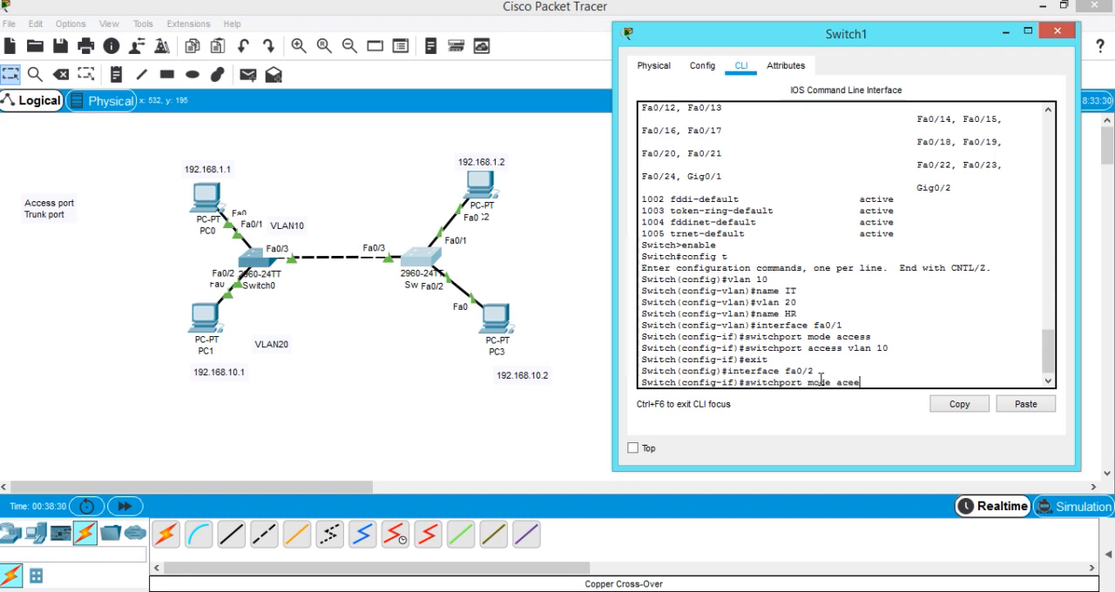
key("BackSpace")
key("BackSpace")
type("cess")
key("Return")
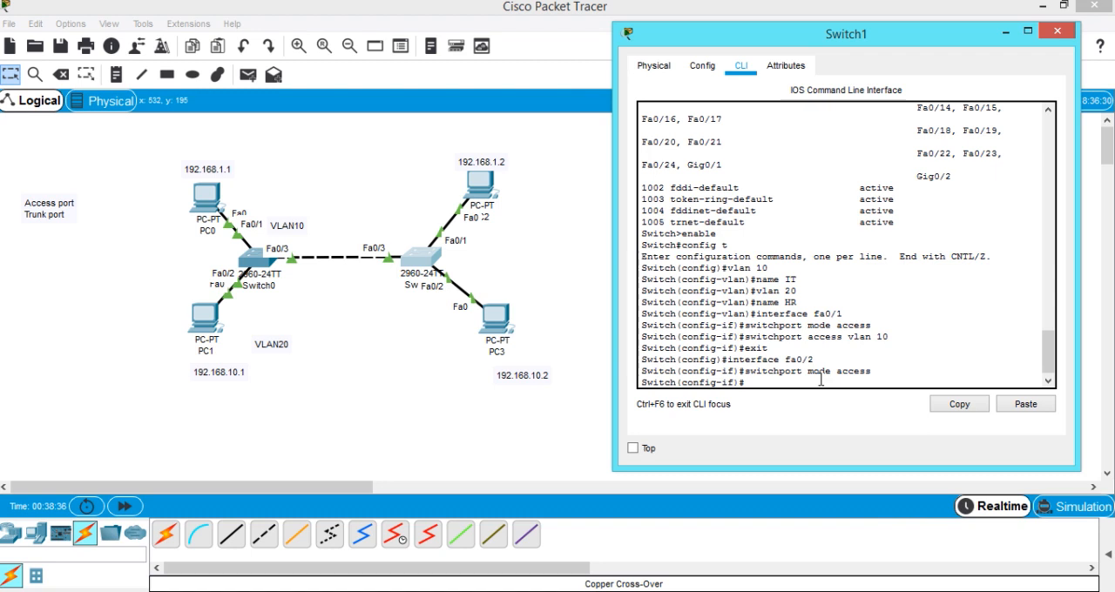
Assign fa0/2 to VLAN 20 with switchport access vlan 20.
type("switchport access vlan 20")
key("Return")
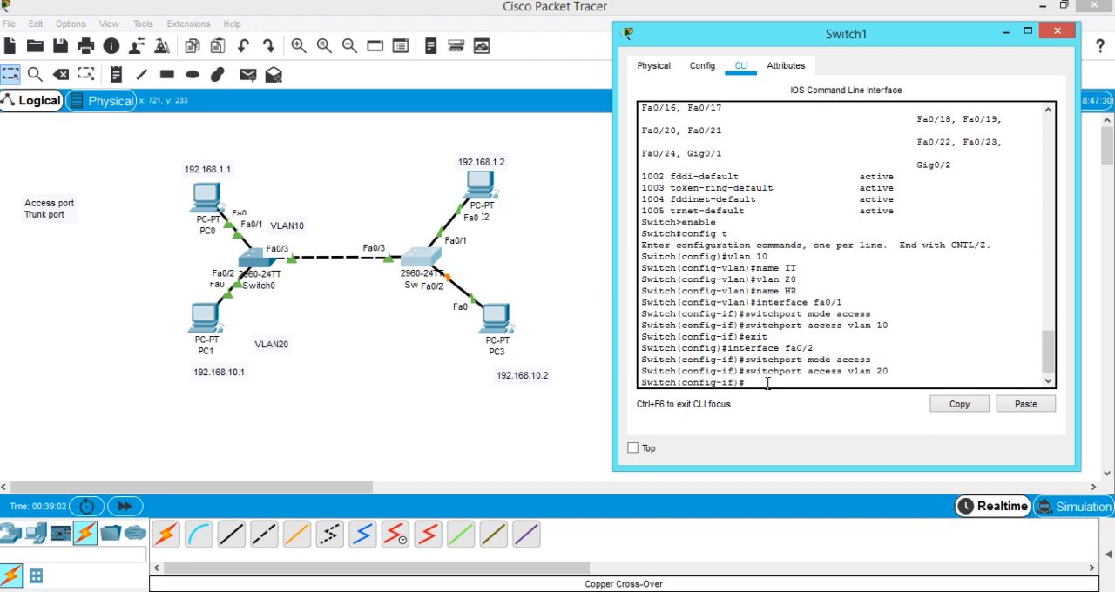
Exit Switch1's interface and global configuration modes back to the privileged prompt.
type("ec")
type("it")
key("Return")
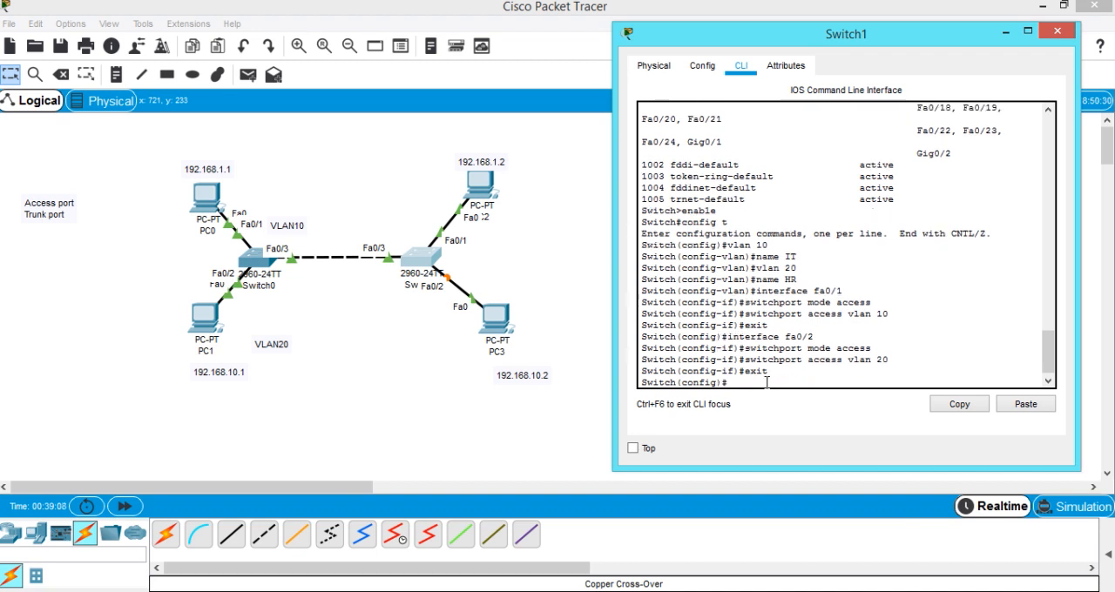
type("exit")
key("Return")
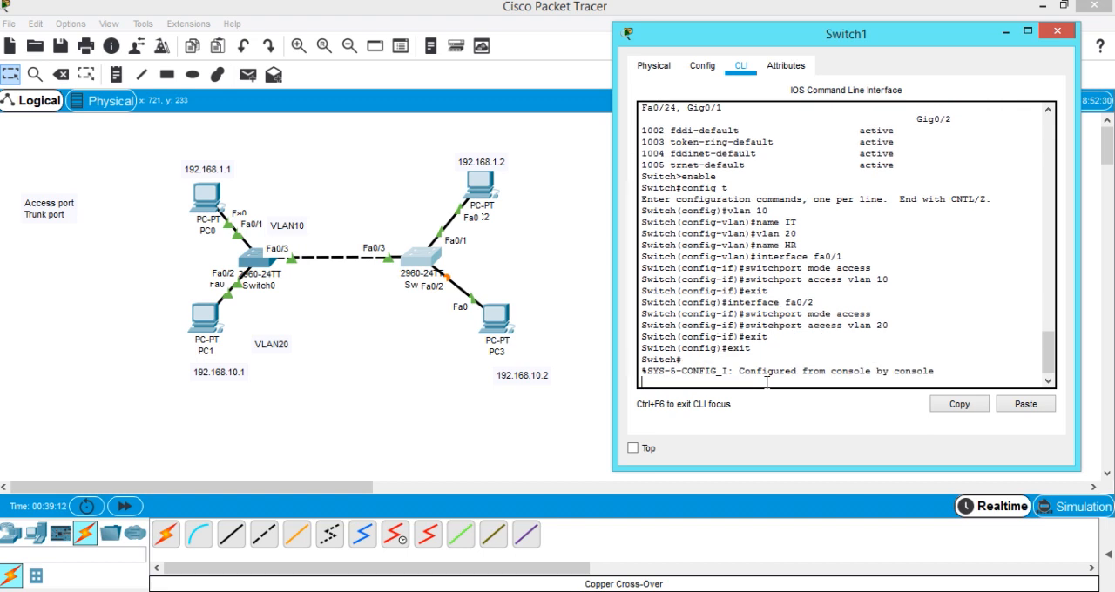
key("Return")
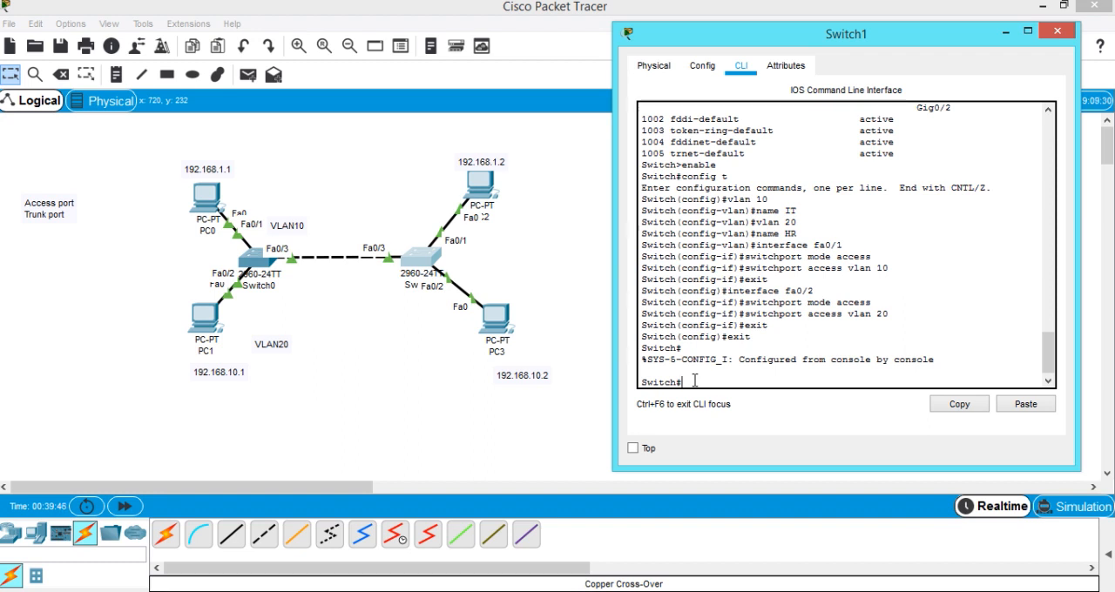
Run show vlan brief on Switch1 and check the ports assigned to VLAN 10 and VLAN 20.
type("show")
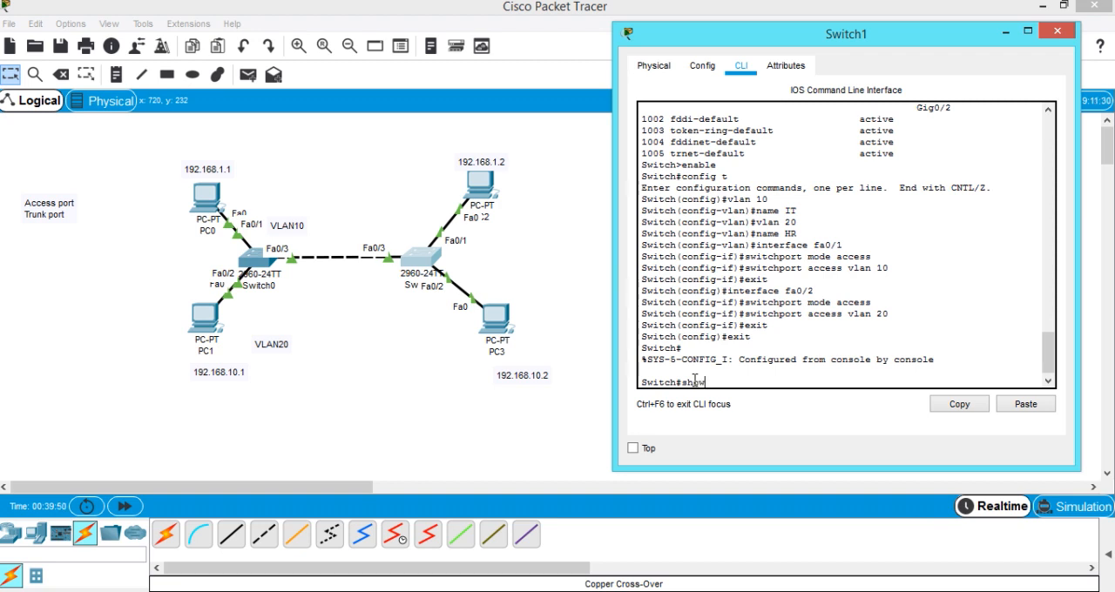
type(" vlan brief")
key("Return")
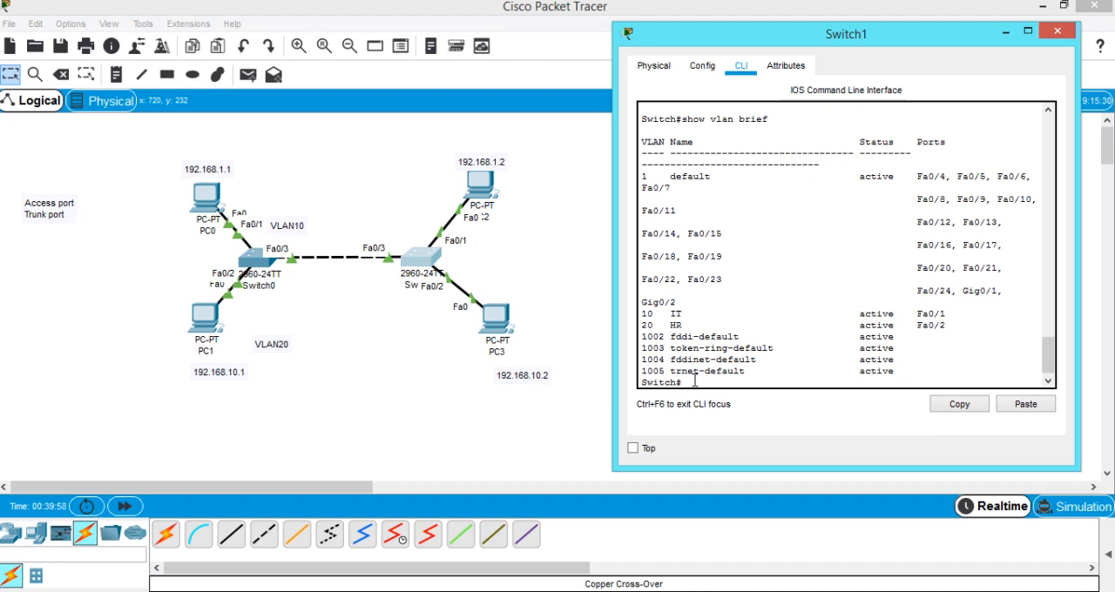
double_click(650, 322)
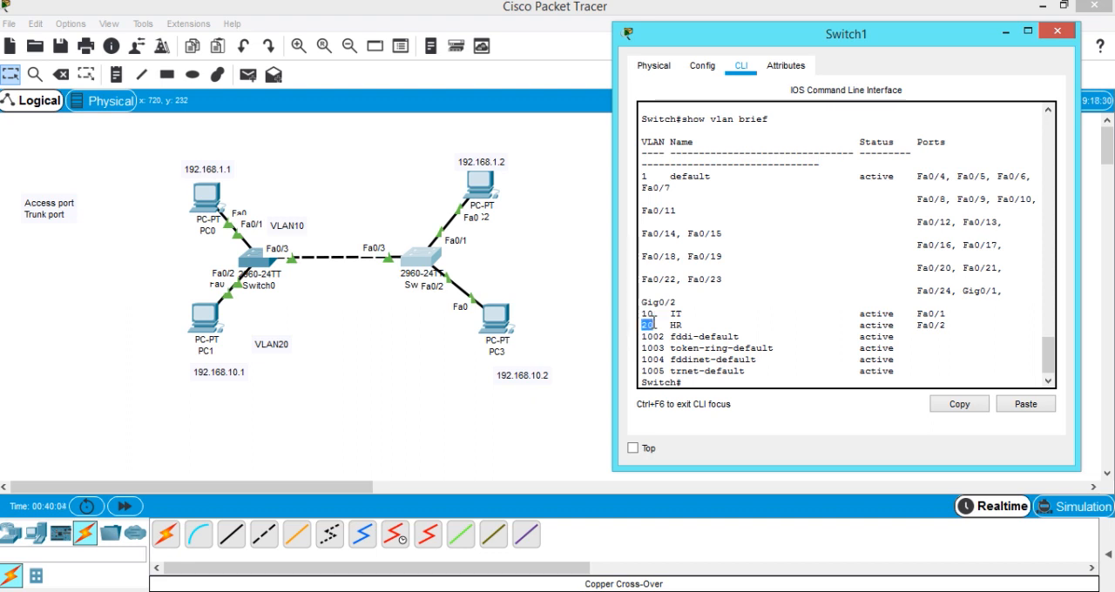
left_click(912, 315)
double_click(939, 313)
Move the VLAN10 label up beside PC0 in the topology workspace.
left_click(293, 221)
mouse_move(285, 209)
left_mouse_down()
mouse_move(288, 193)
mouse_move(271, 193)
left_mouse_up()
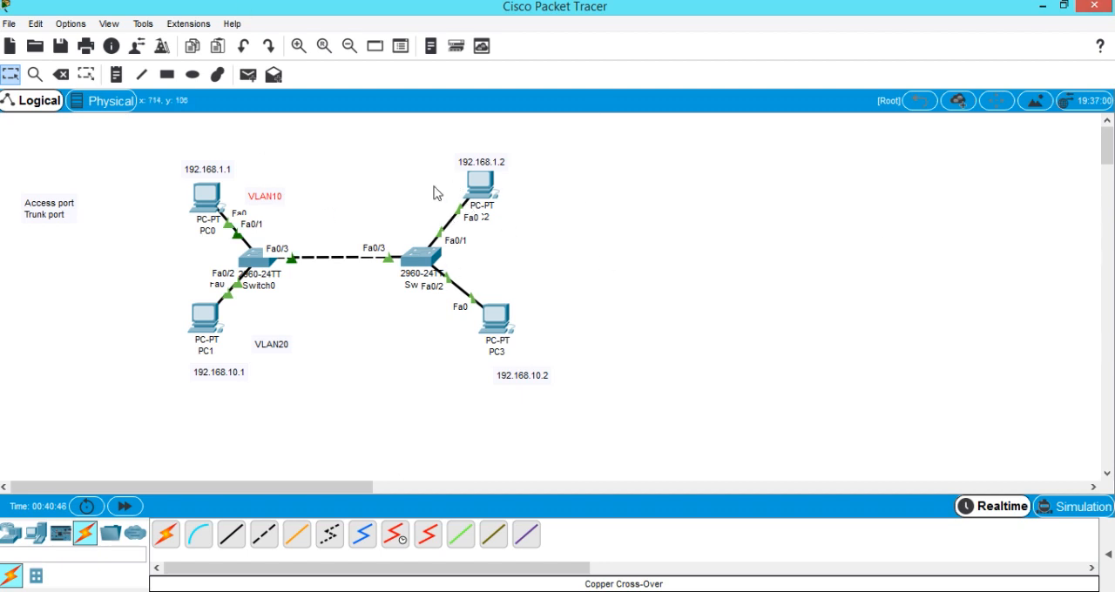
Draw ellipses with a light pink fill (#ffaaff) around PC0 and PC2 to mark the VLAN 10 members.
left_click(191, 76)
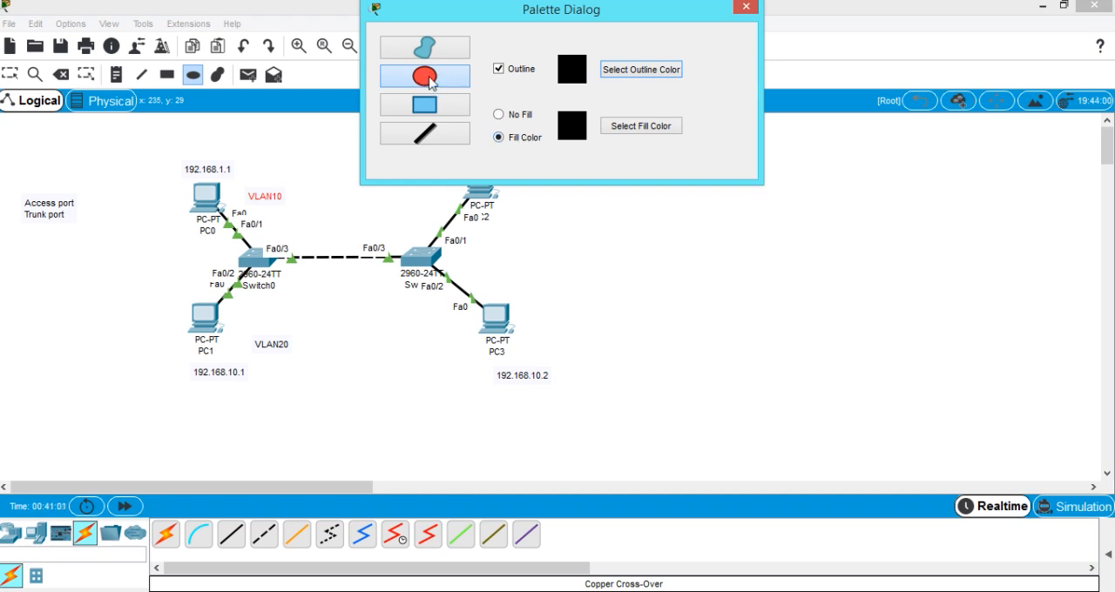
left_click(619, 127)
left_click_drag(497, 120, 841, 118)
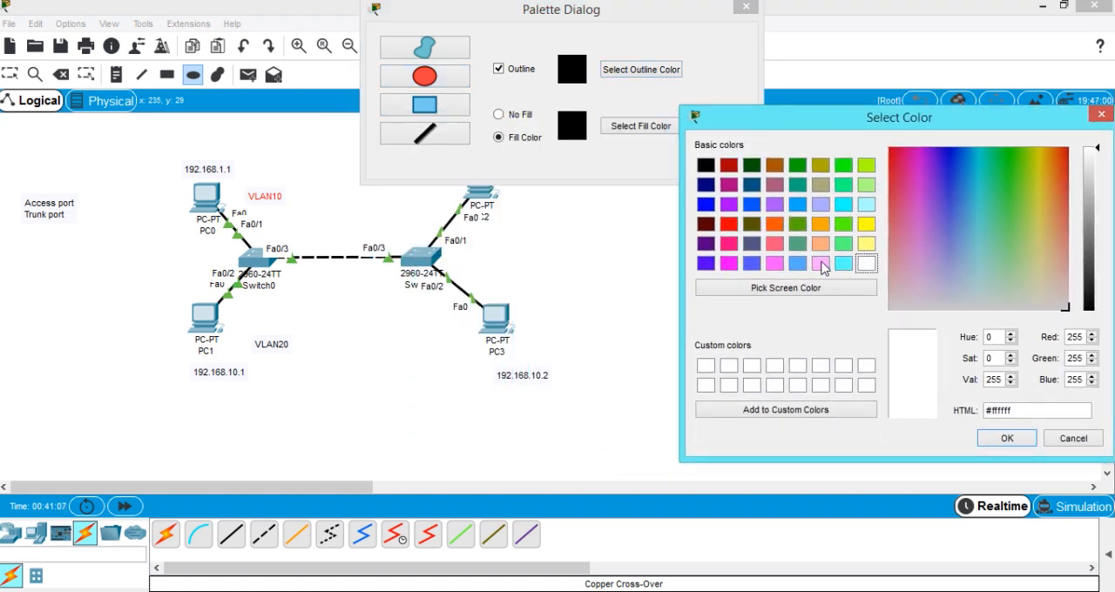
left_click(823, 268)
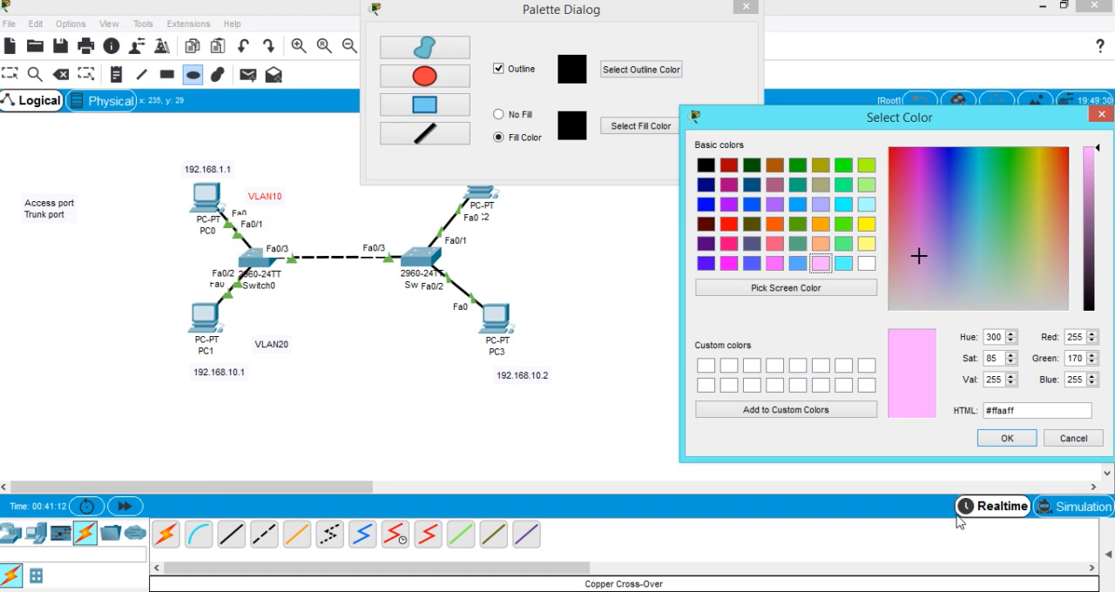
left_click(998, 442)
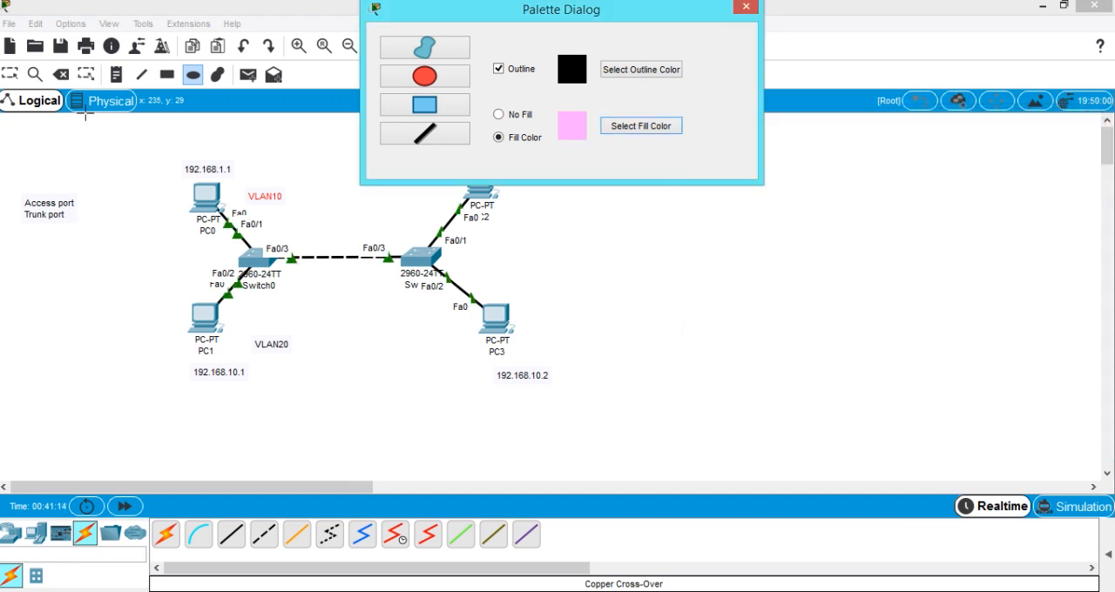
left_click_drag(160, 153, 168, 172)
left_click_drag(210, 220, 237, 244)
left_click_drag(468, 23, 857, 67)
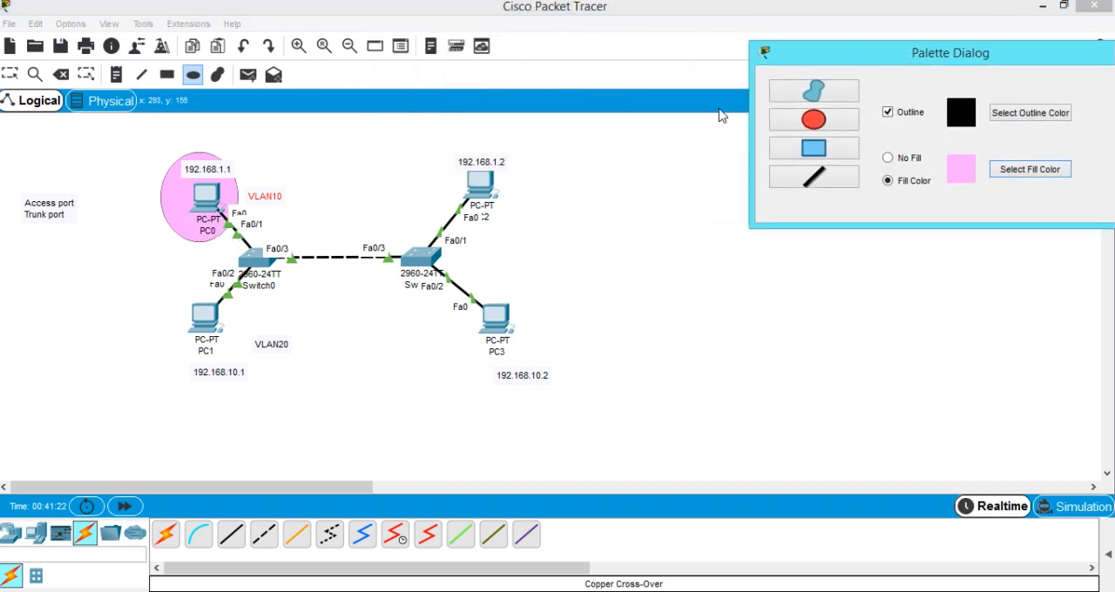
left_click(438, 156)
left_click_drag(450, 197, 517, 231)
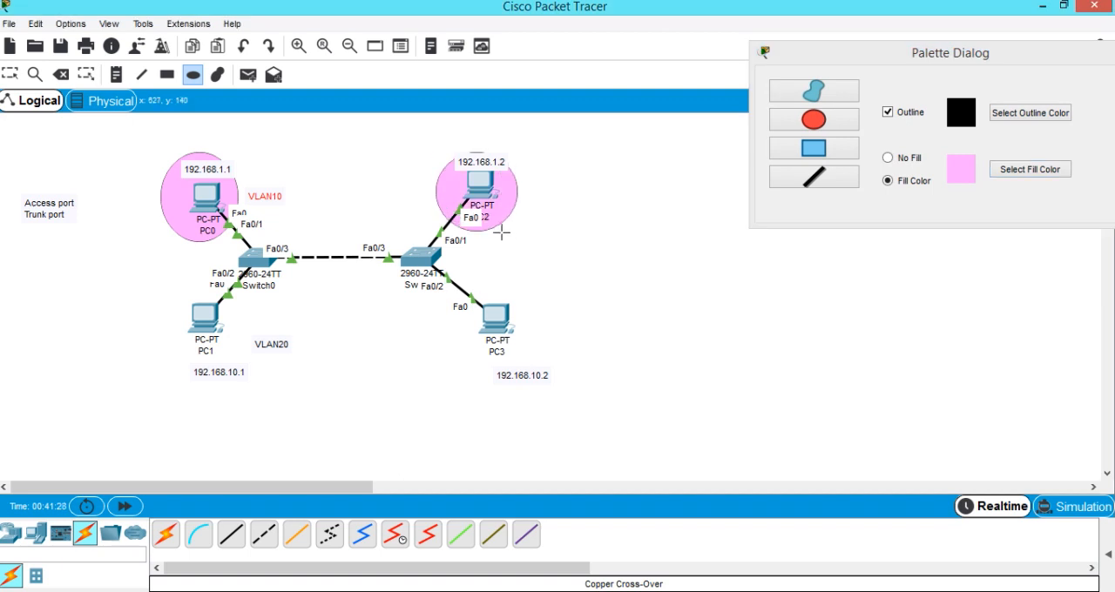
Draw ellipses with a blue fill (#55aaff) around PC1 and PC3, then close the drawing palette and return to selection mode.
left_click(1025, 173)
left_click(1025, 171)
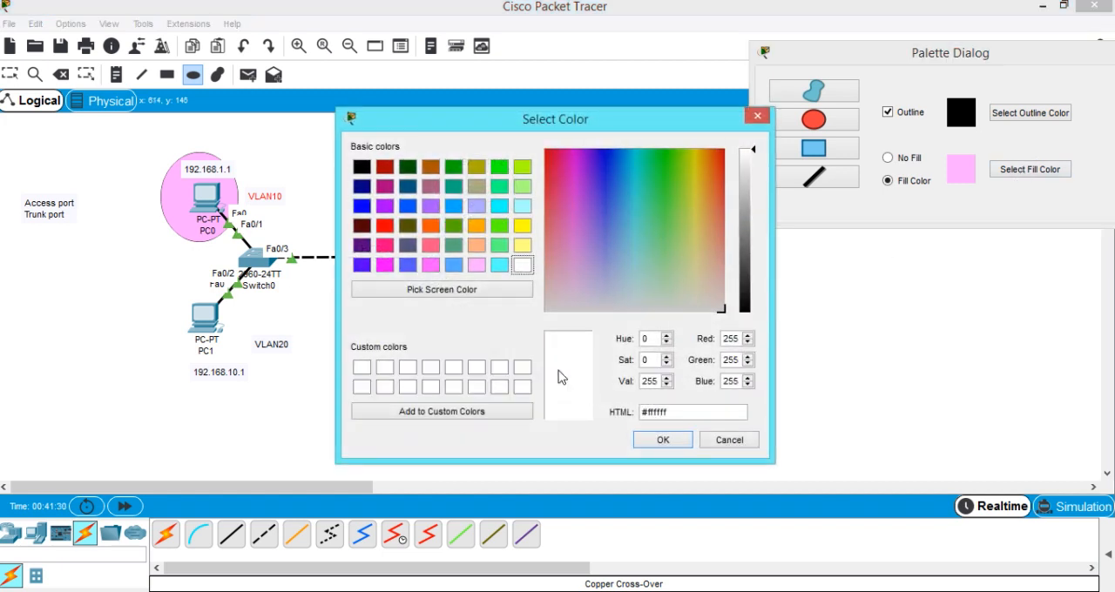
left_click(461, 269)
left_click(662, 442)
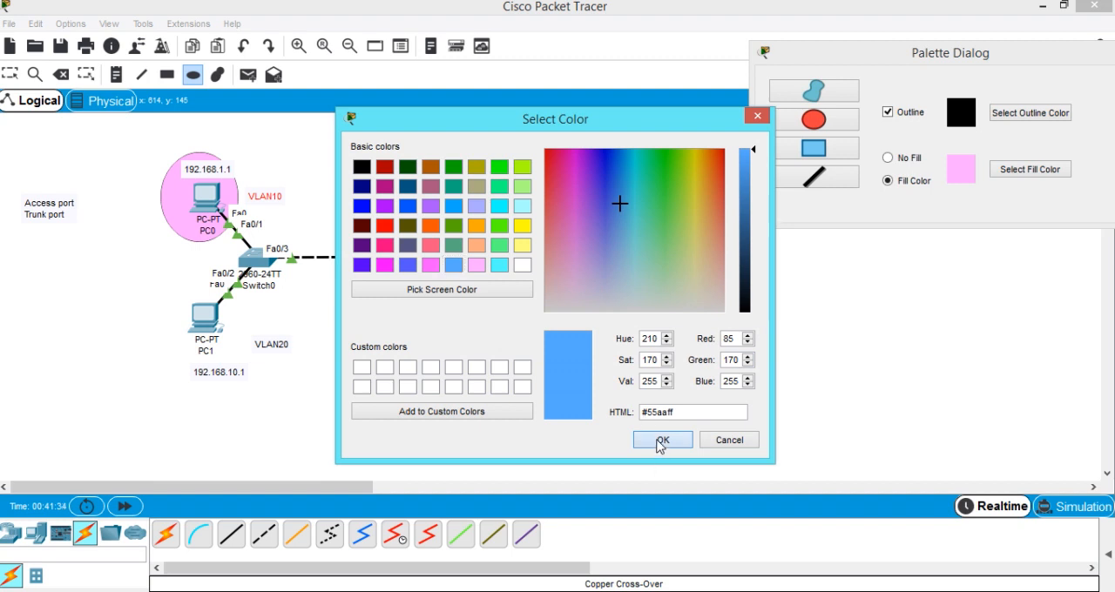
left_click_drag(170, 292, 250, 362)
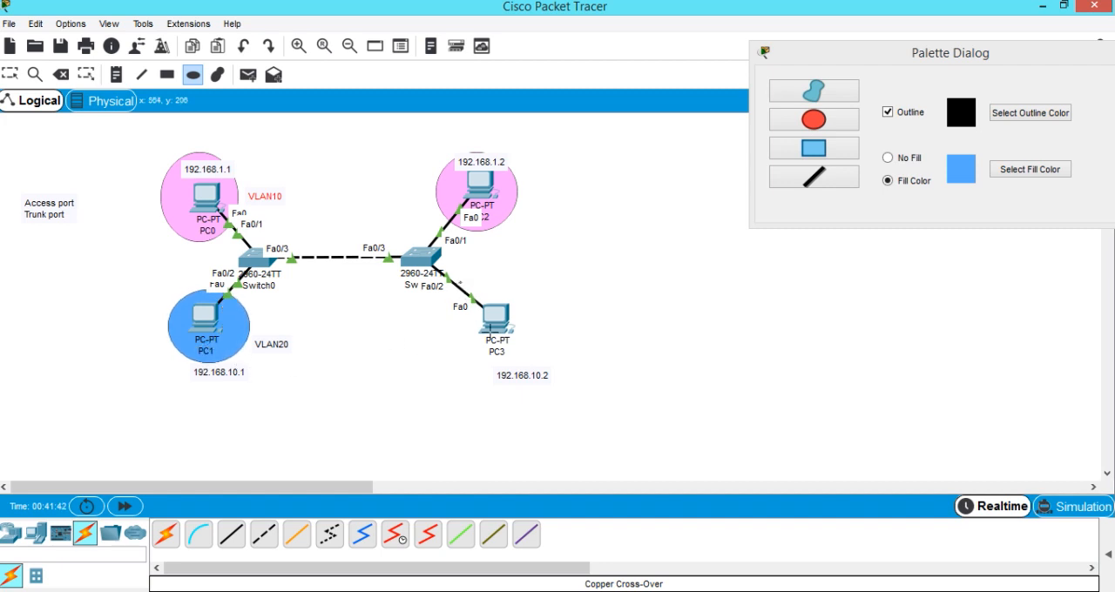
left_click_drag(528, 355, 541, 367)
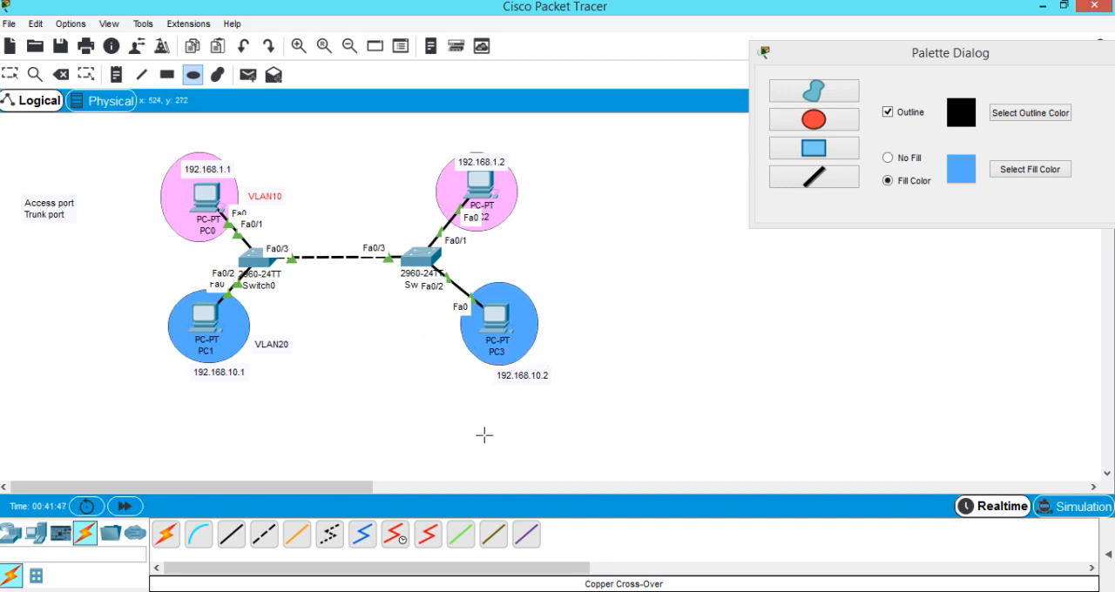
left_click_drag(997, 56, 931, 68)
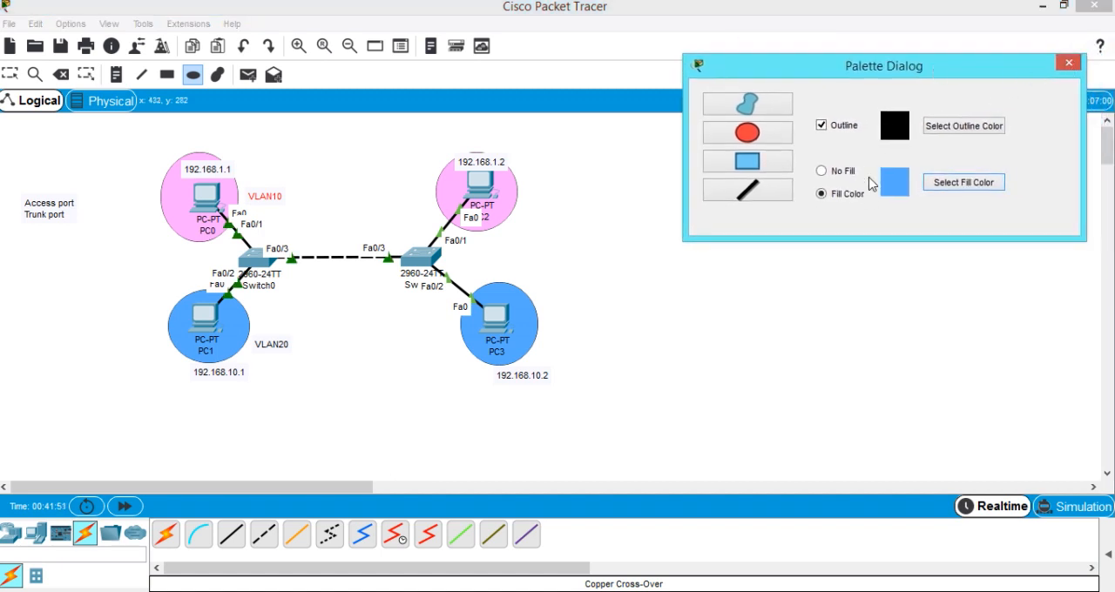
left_click(1071, 65)
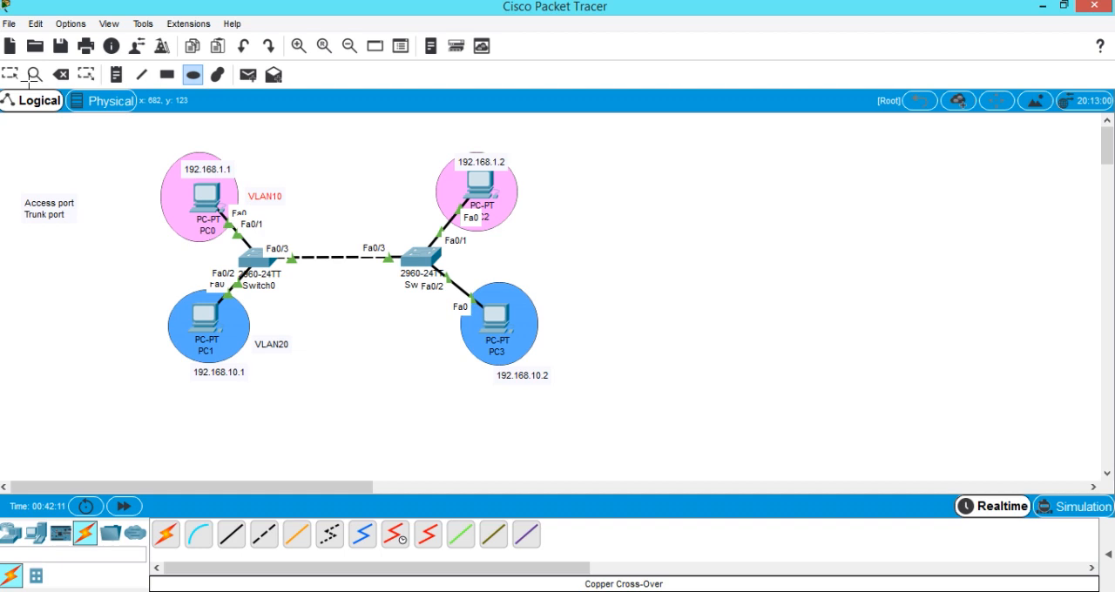
key("Escape")
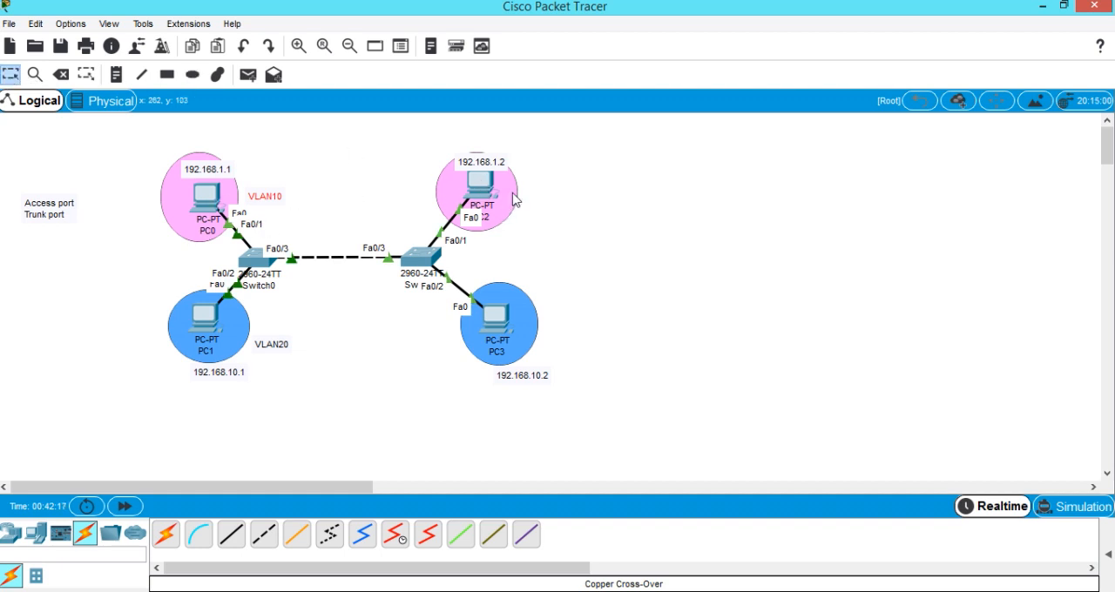
Ping 192.168.1.2 from PC0's Command Prompt to test connectivity within VLAN 10.
mouse_move(209, 213)
left_click(205, 198)
left_click_drag(544, 63, 817, 50)
left_click(868, 164)
type("ping 192.168.1.2")
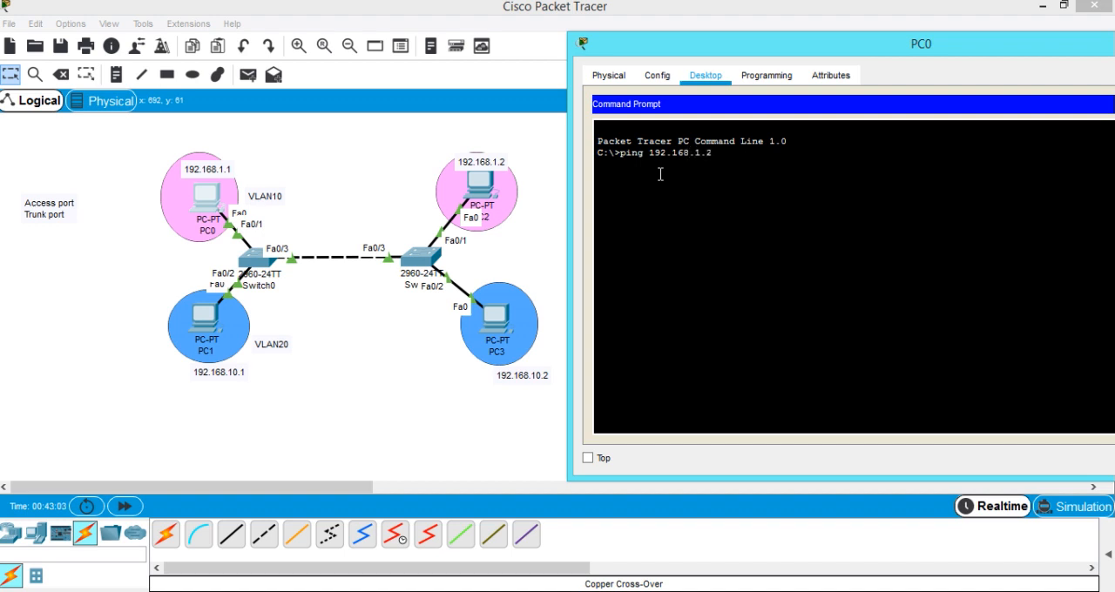
key("Return")
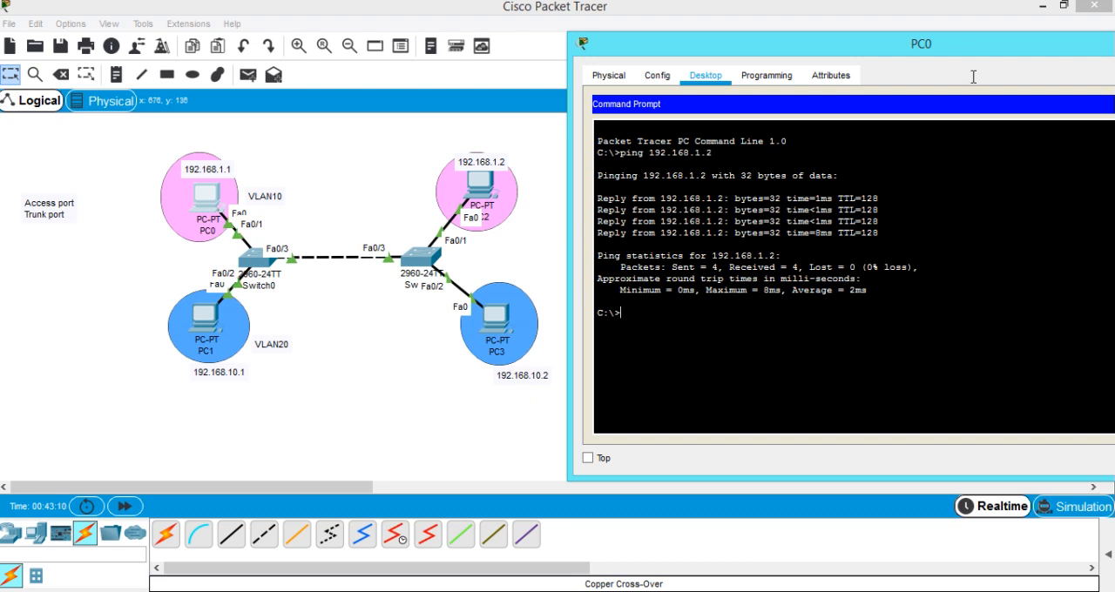
Ping 192.168.10.1 from PC0 to test reachability between VLAN 10 and VLAN 20, and close PC0's window.
mouse_move(956, 50)
left_mouse_down()
mouse_move(947, 45)
mouse_move(967, 38)
left_mouse_up()
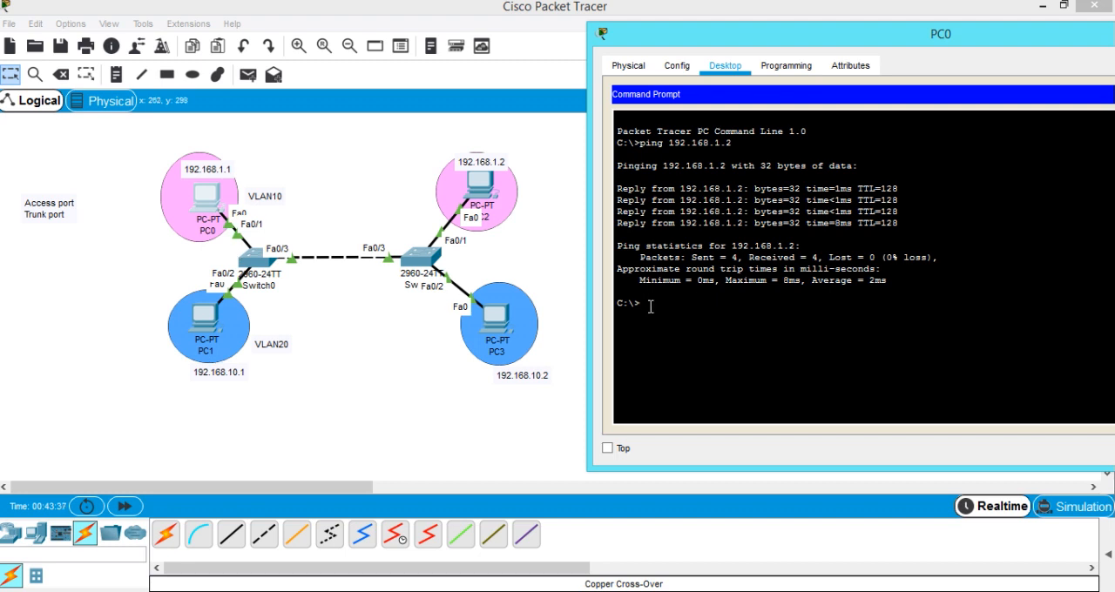
type("ing 192.168.10.1")
key("Return")
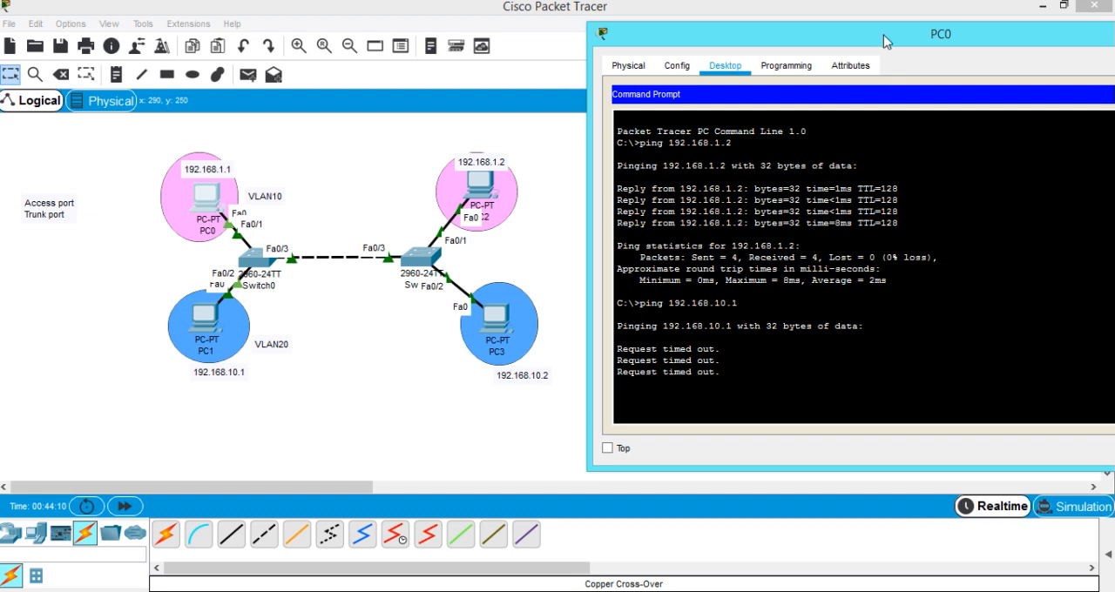
left_click_drag(875, 37, 696, 67)
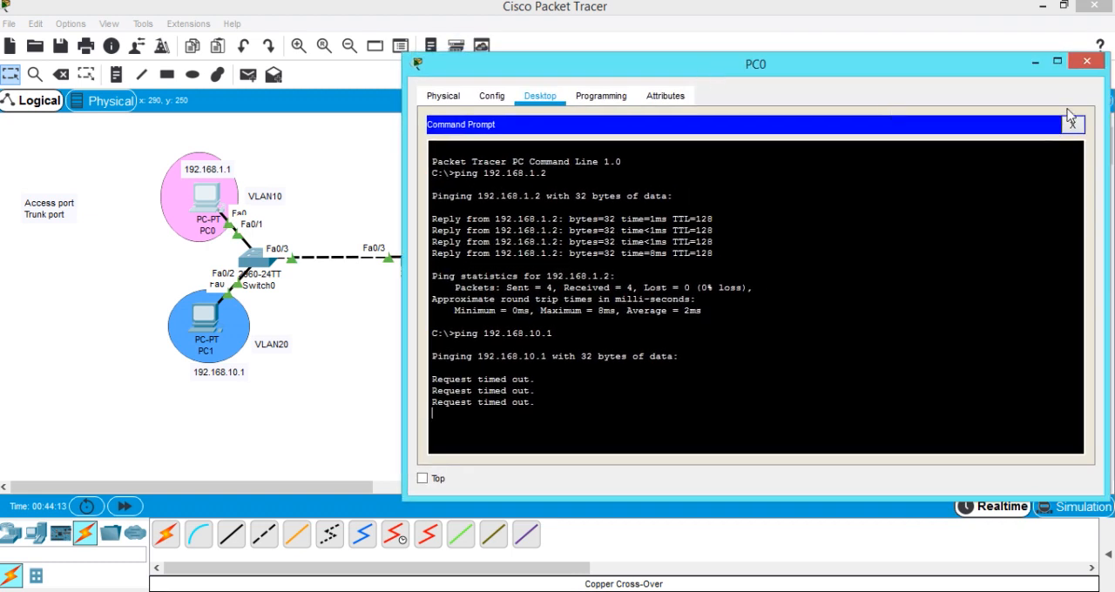
left_click(1086, 61)
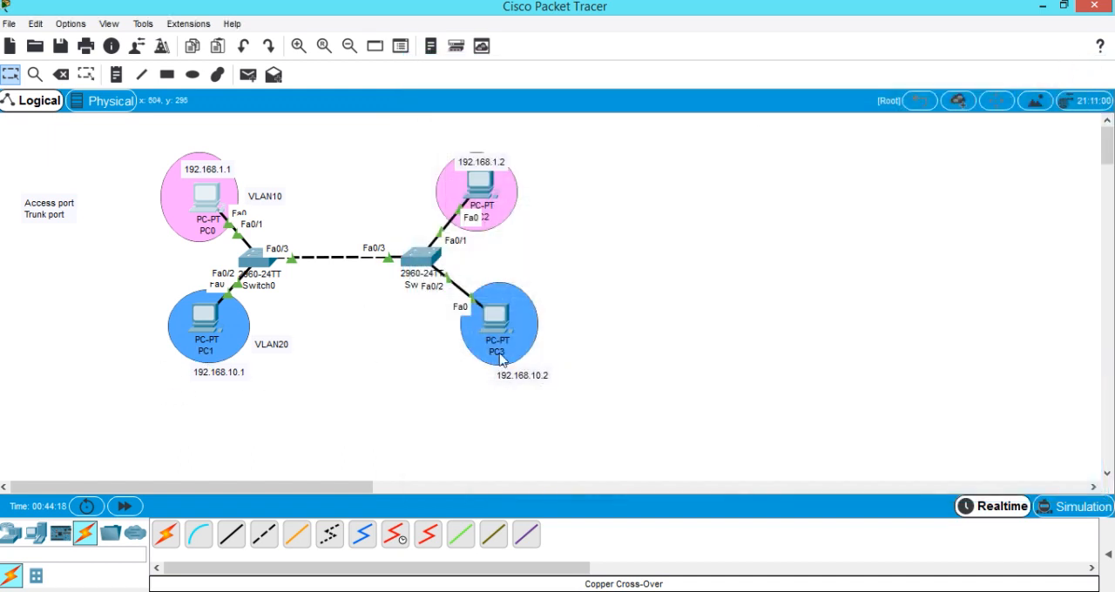
Ping 192.168.10.2 from PC1's Command Prompt to test connectivity within VLAN 20, and close PC1's window.
left_click(196, 329)
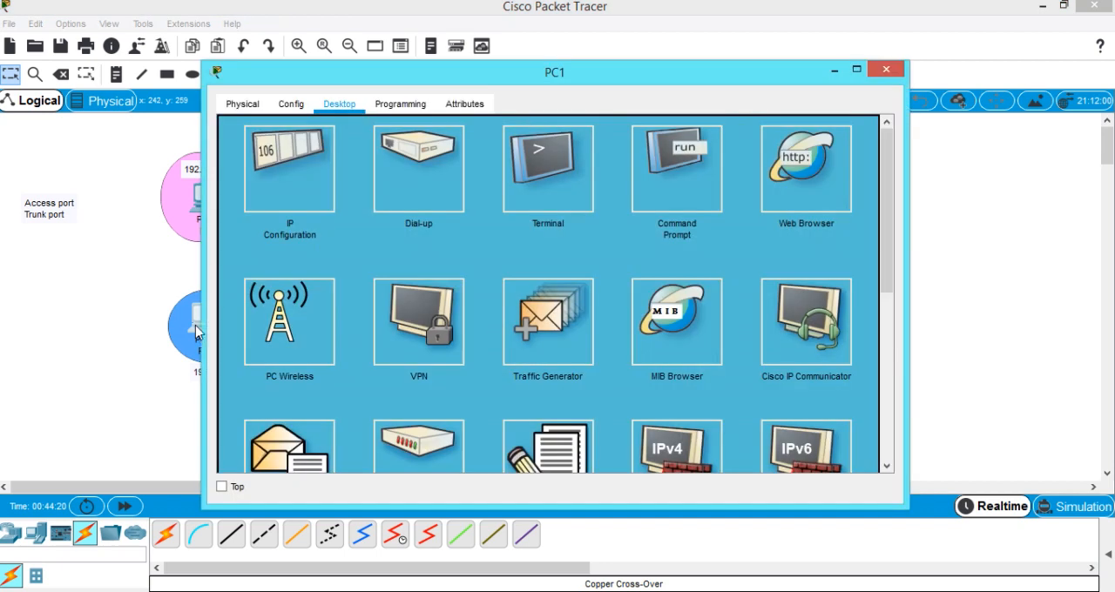
left_click(673, 128)
left_click_drag(640, 83, 1030, 66)
type("ping")
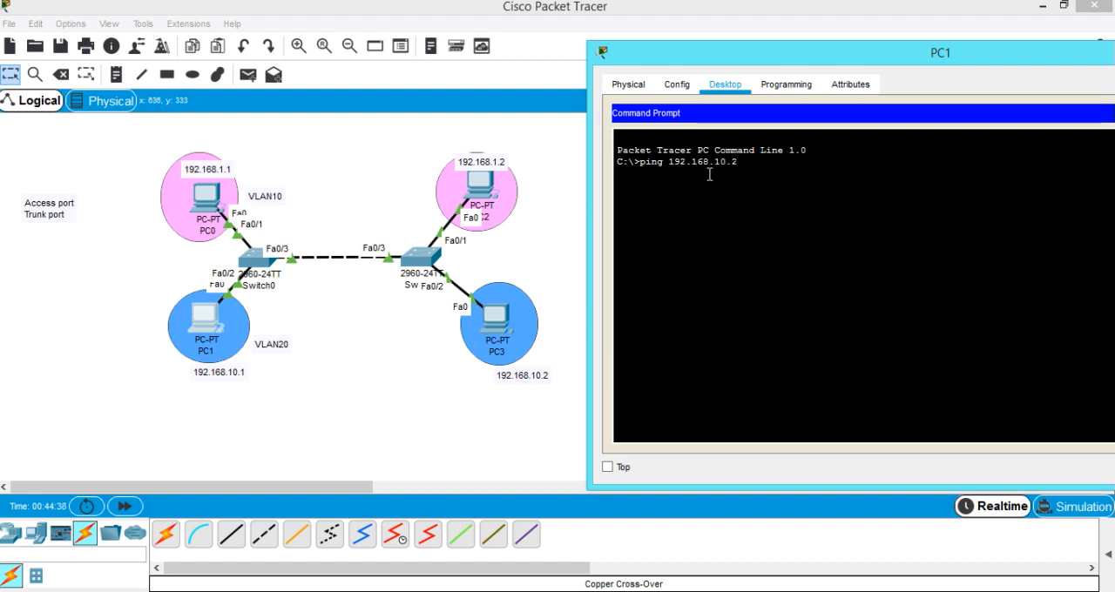
key("Return")
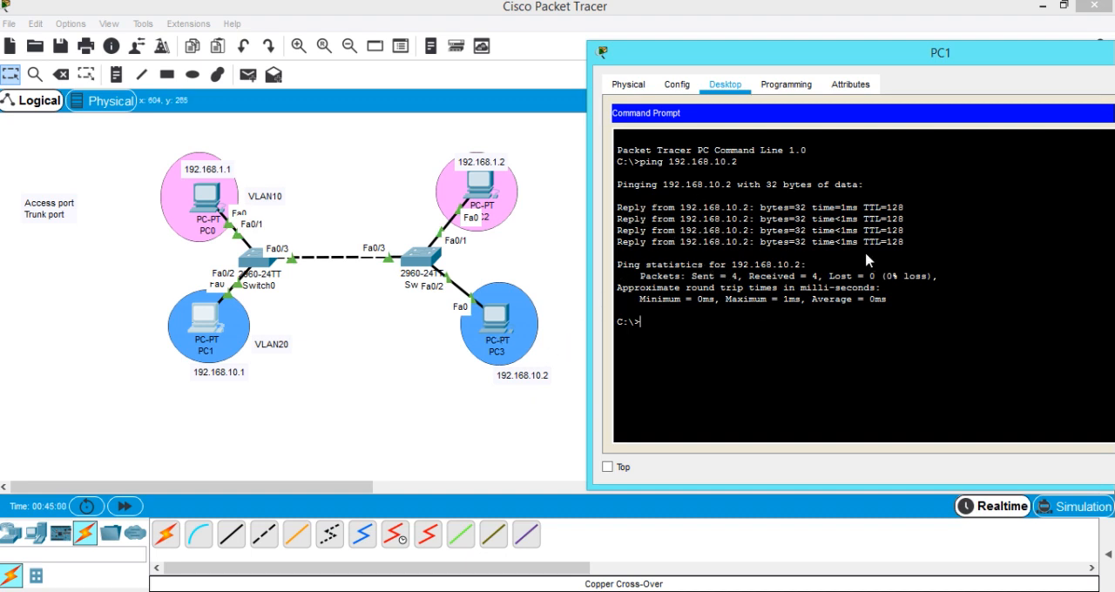
left_click_drag(966, 57, 759, 103)
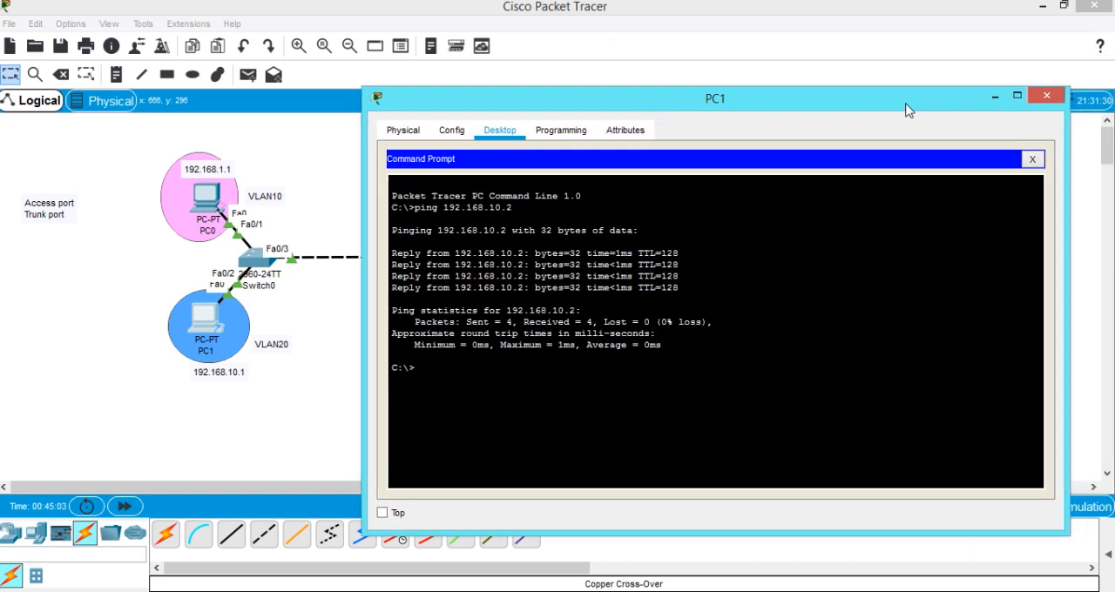
left_click(1027, 160)
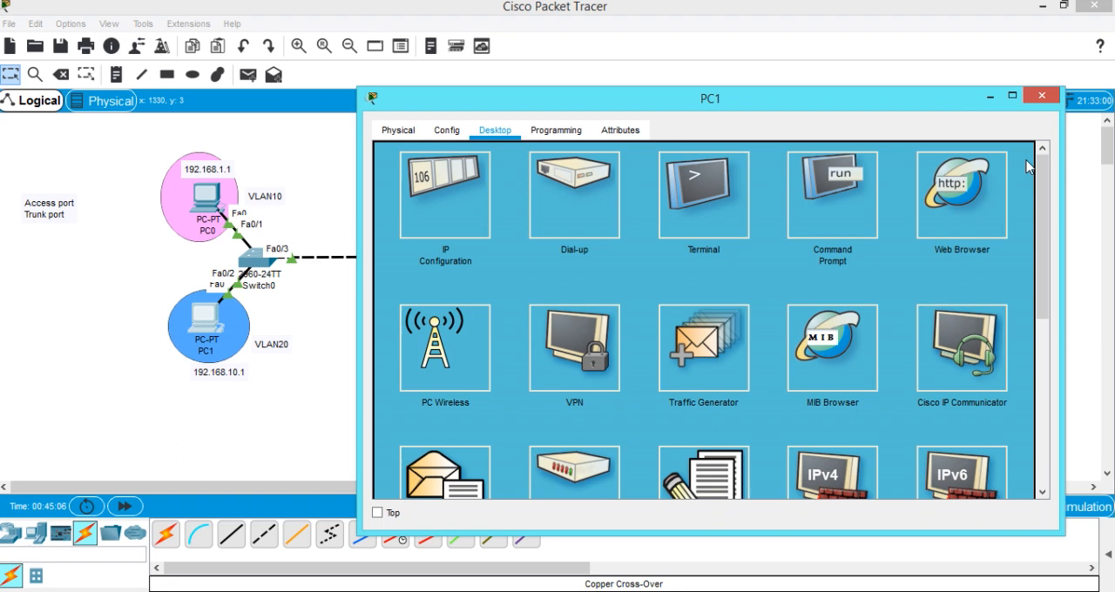
left_click(1043, 98)
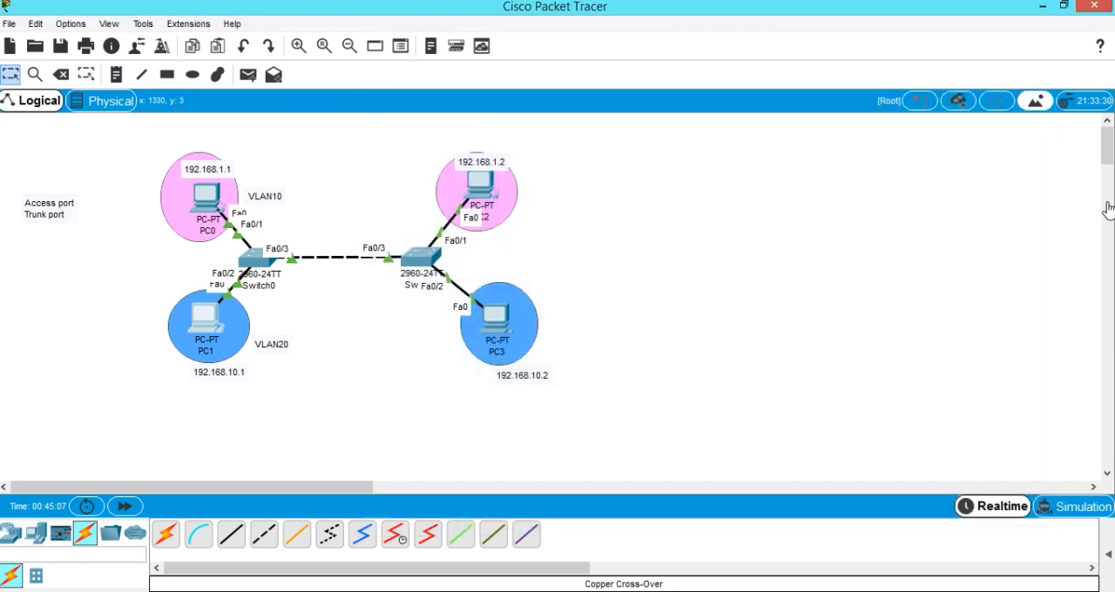